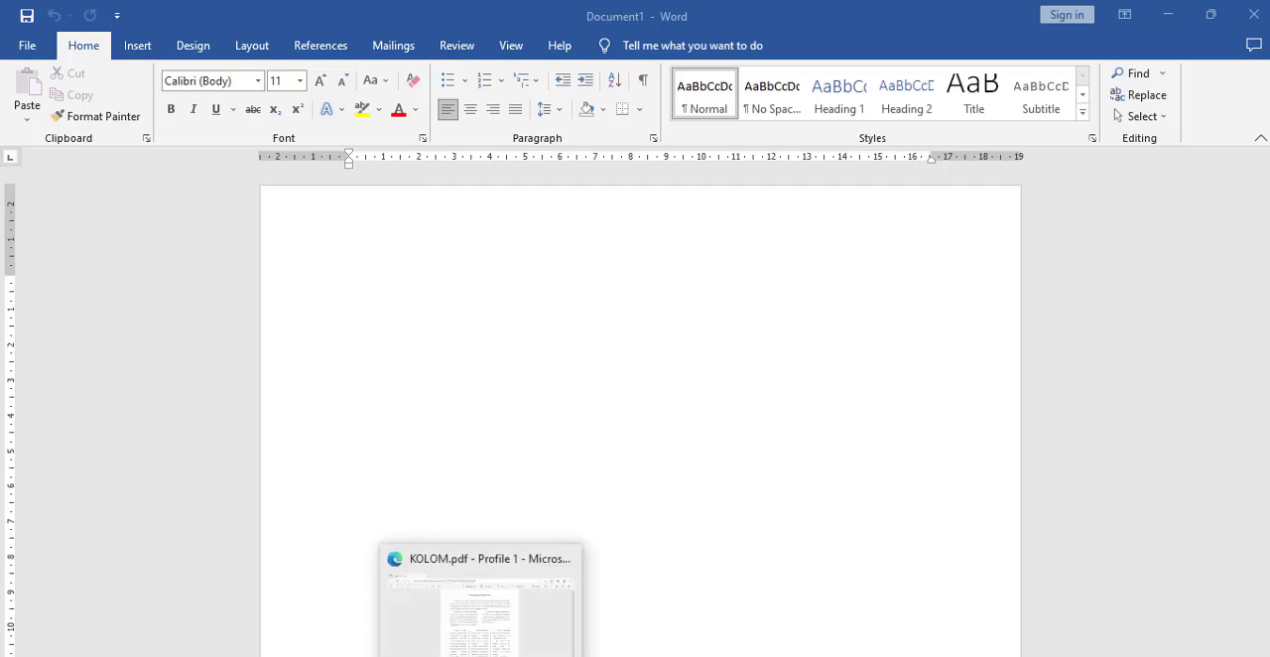
Step: Examine KOLOM.pdf in the browser to see how the LEGENDA BATU MENANGIS story is laid out in columns
left_click(482, 655)
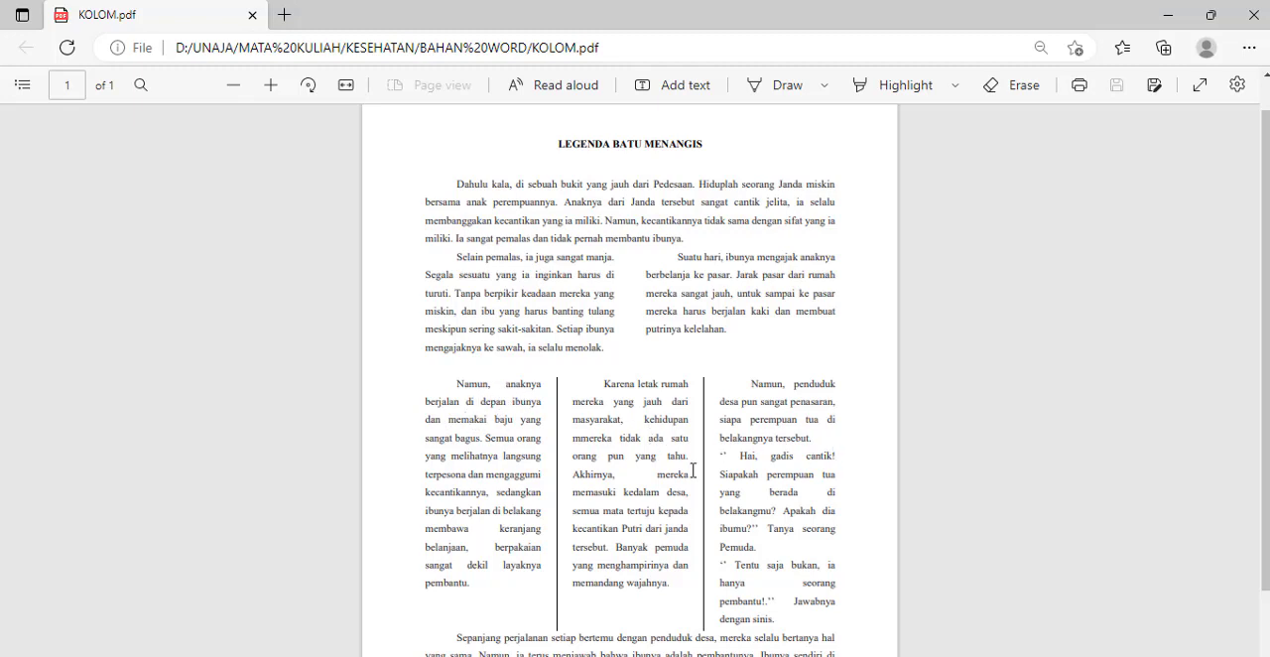
scroll(663, 476, "down", 2)
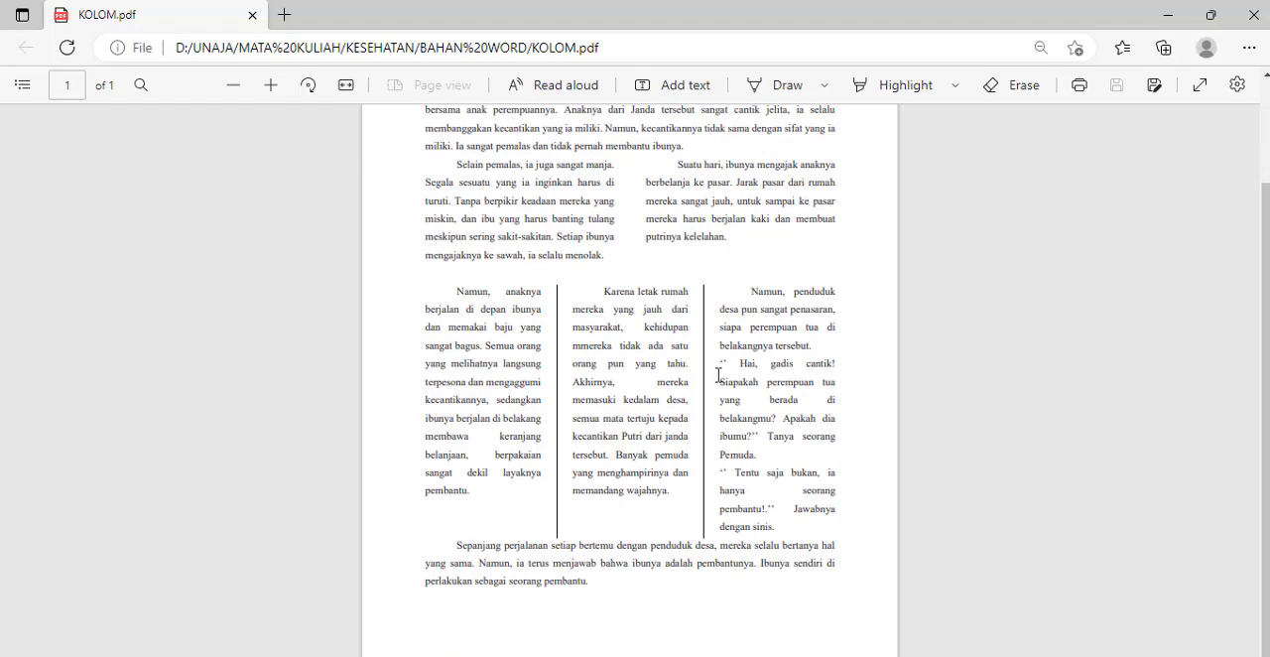
scroll(684, 256, "up", 3)
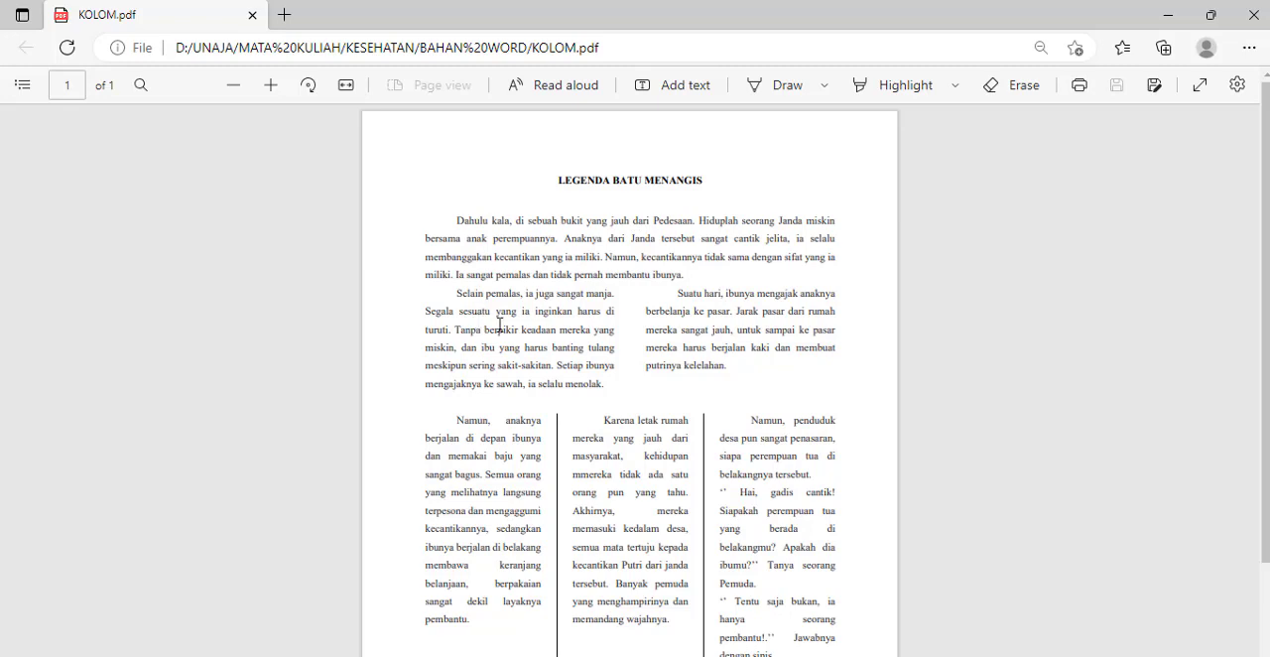
scroll(681, 506, "down", 3)
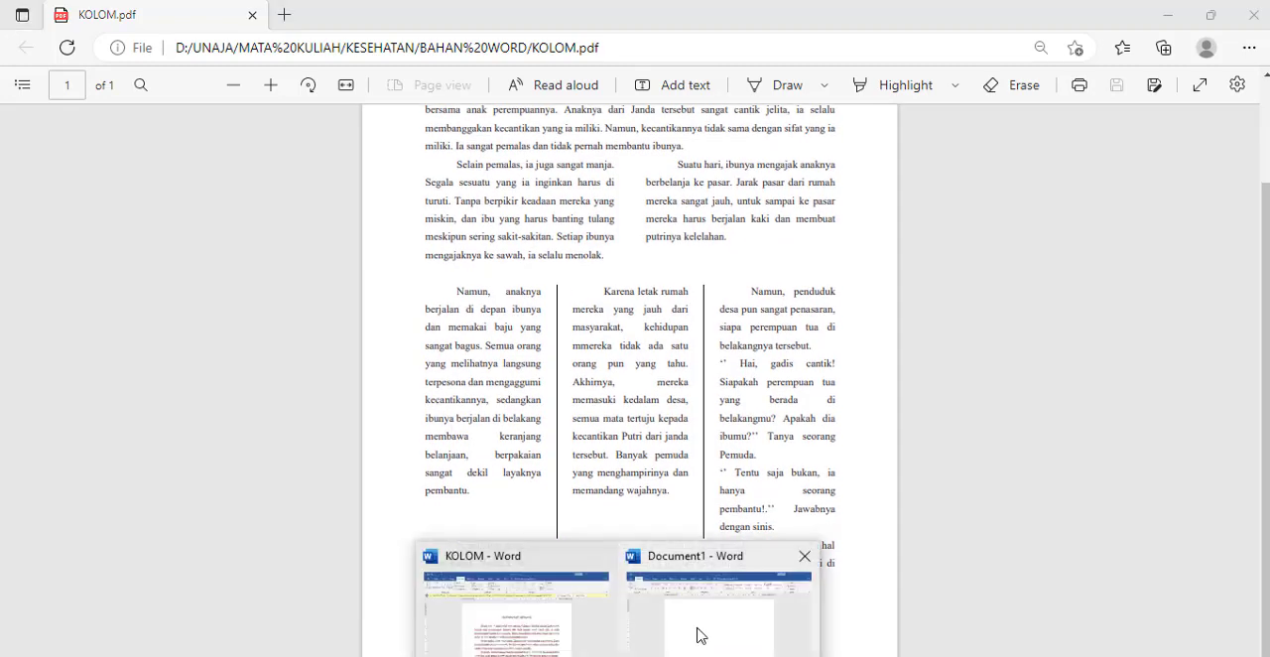
Step: In the blank Word document, centre the first line and paste the title LEGENDA BATU MENANGIS copied from the KOLOM document
left_click(698, 636)
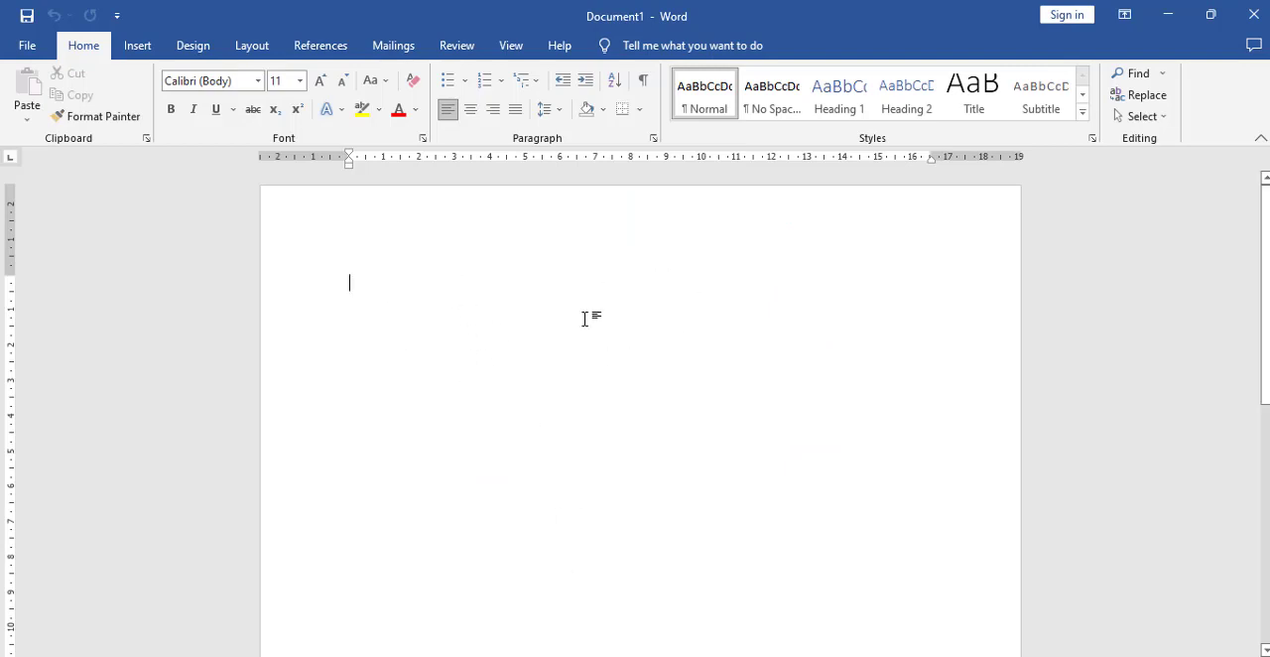
left_click(471, 111)
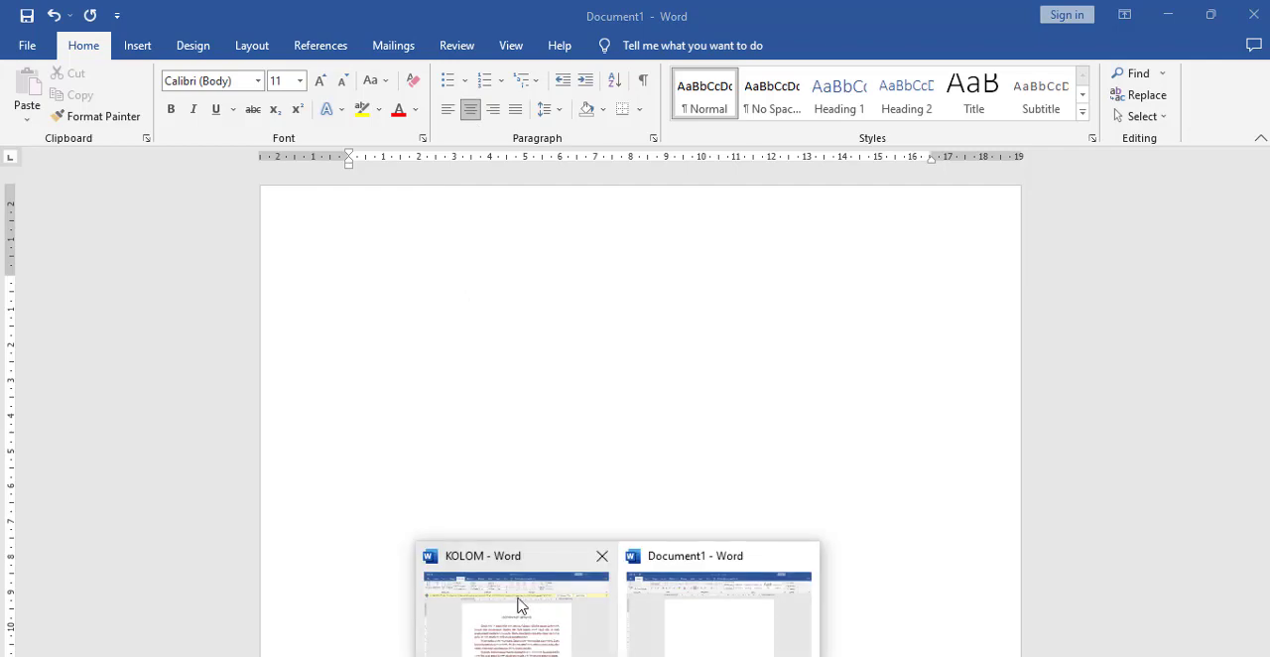
left_click(523, 606)
triple_click(554, 312)
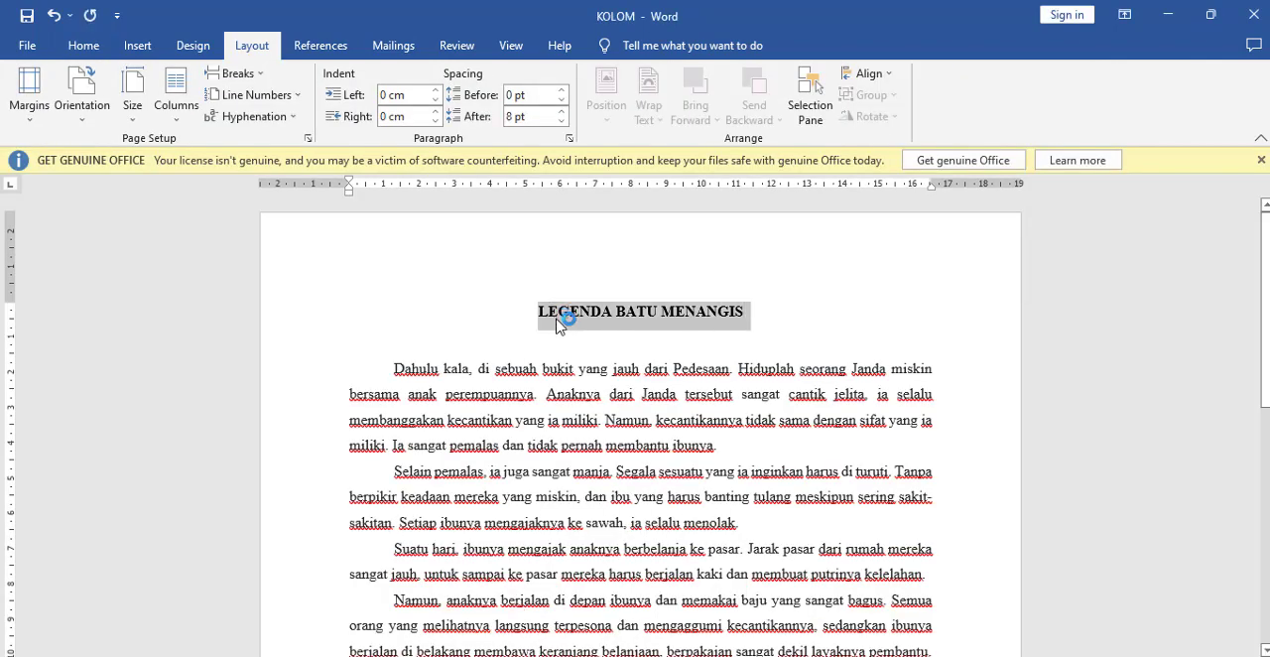
key("alt+Tab")
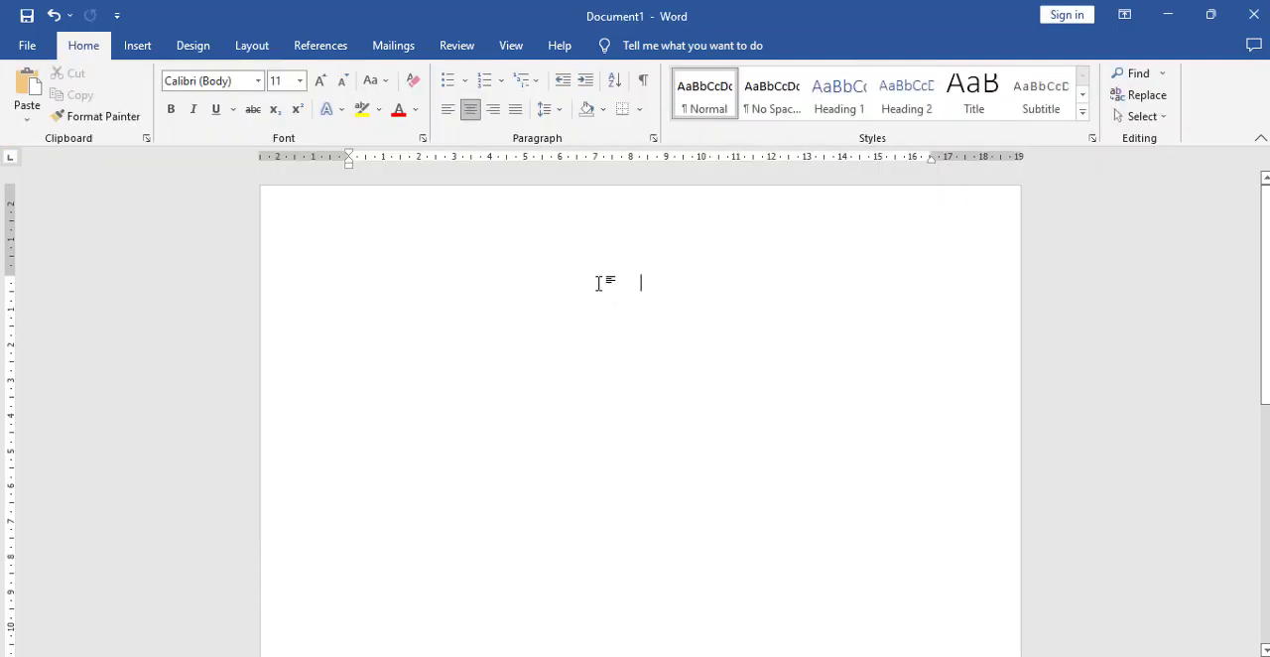
left_click(472, 118)
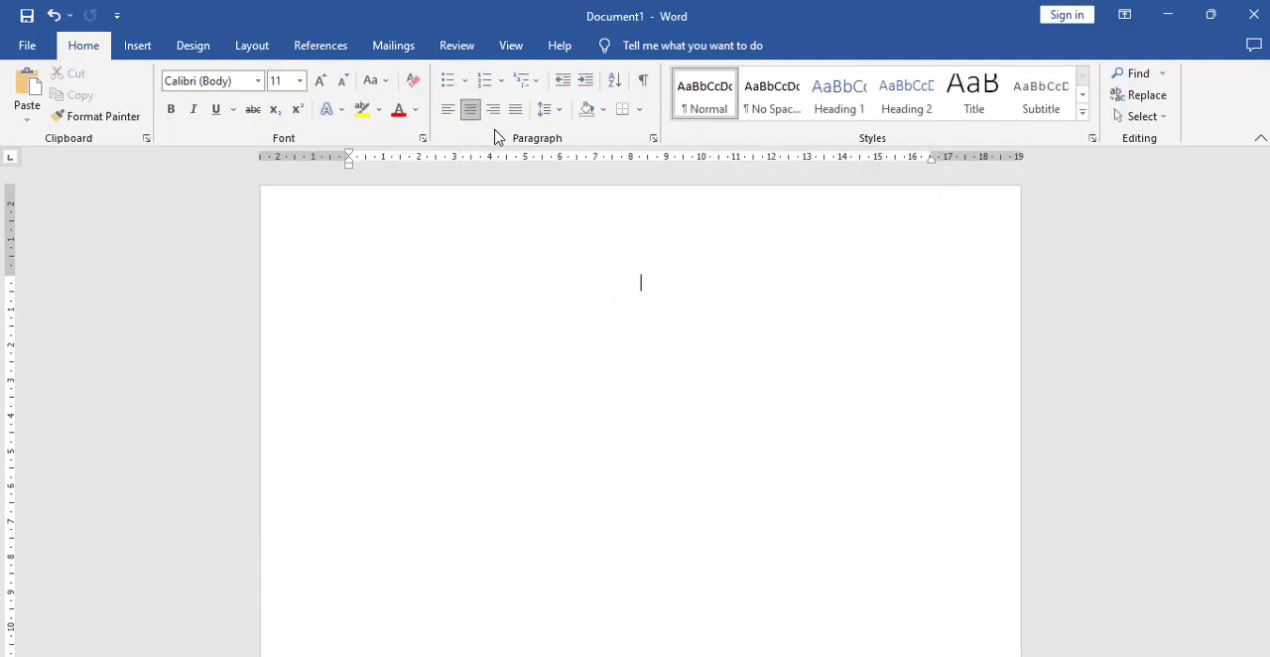
type("LEGENDA BATU MENANGIS")
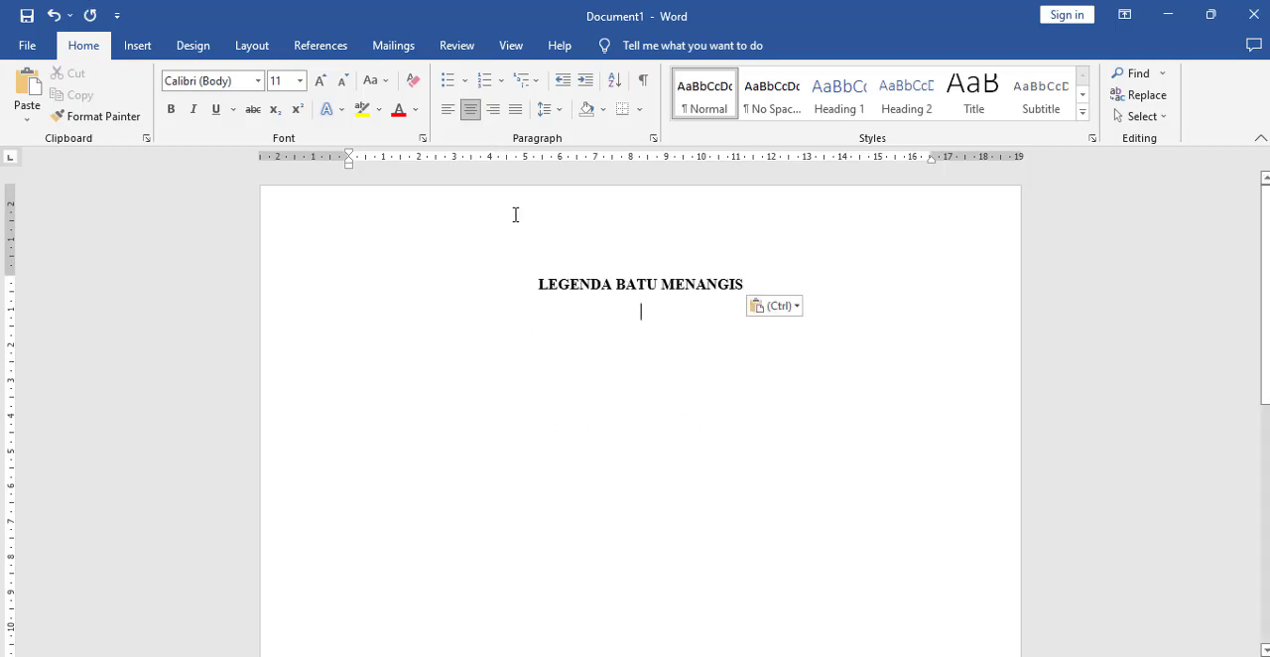
Step: Justify the line below the title and paste the opening "Dahulu kala" paragraph copied from the KOLOM document
key("Return")
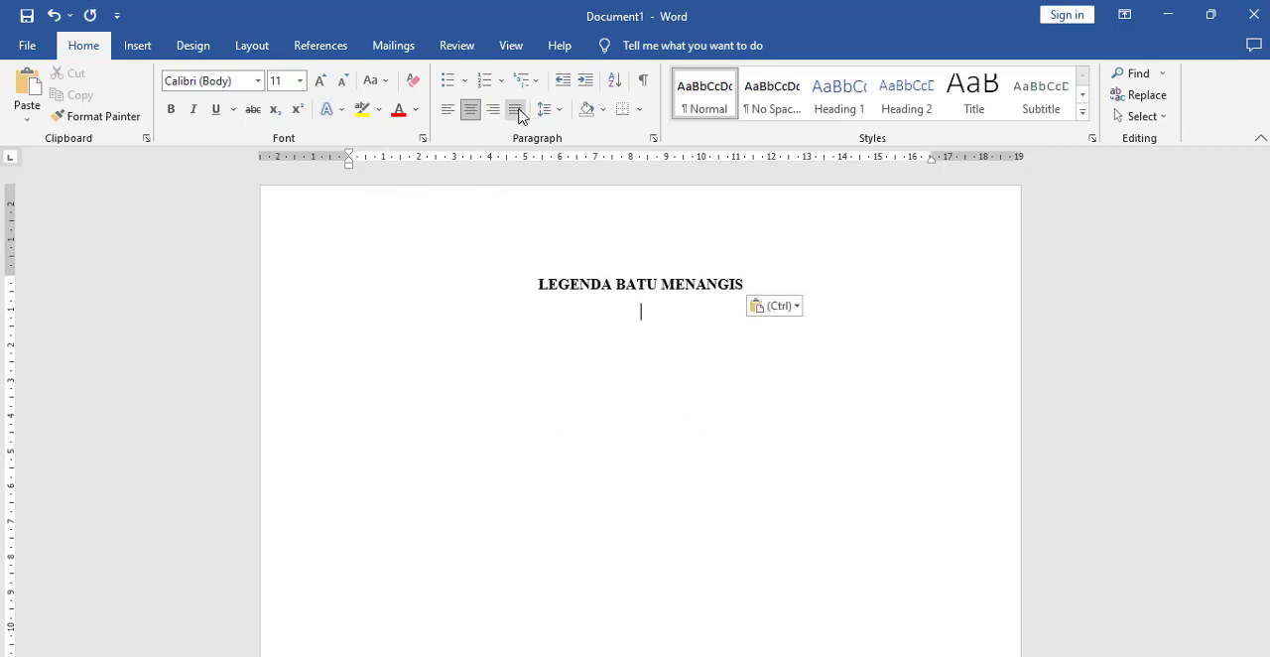
left_click(515, 109)
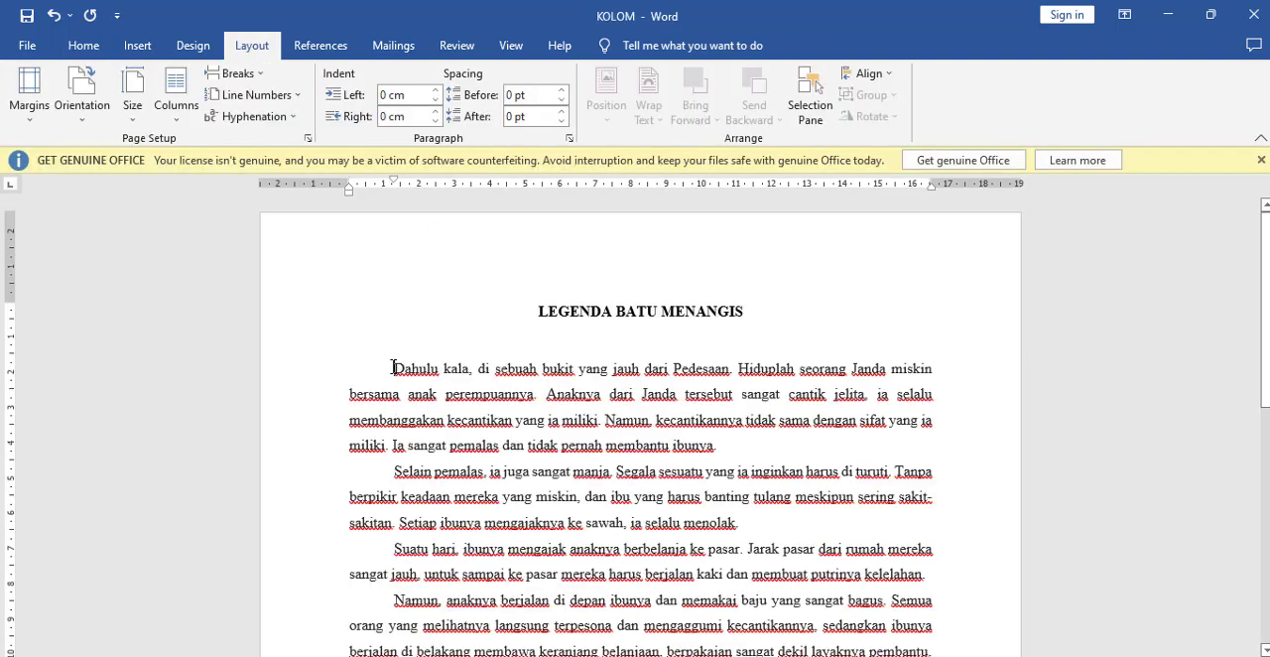
left_click_drag(394, 369, 728, 453)
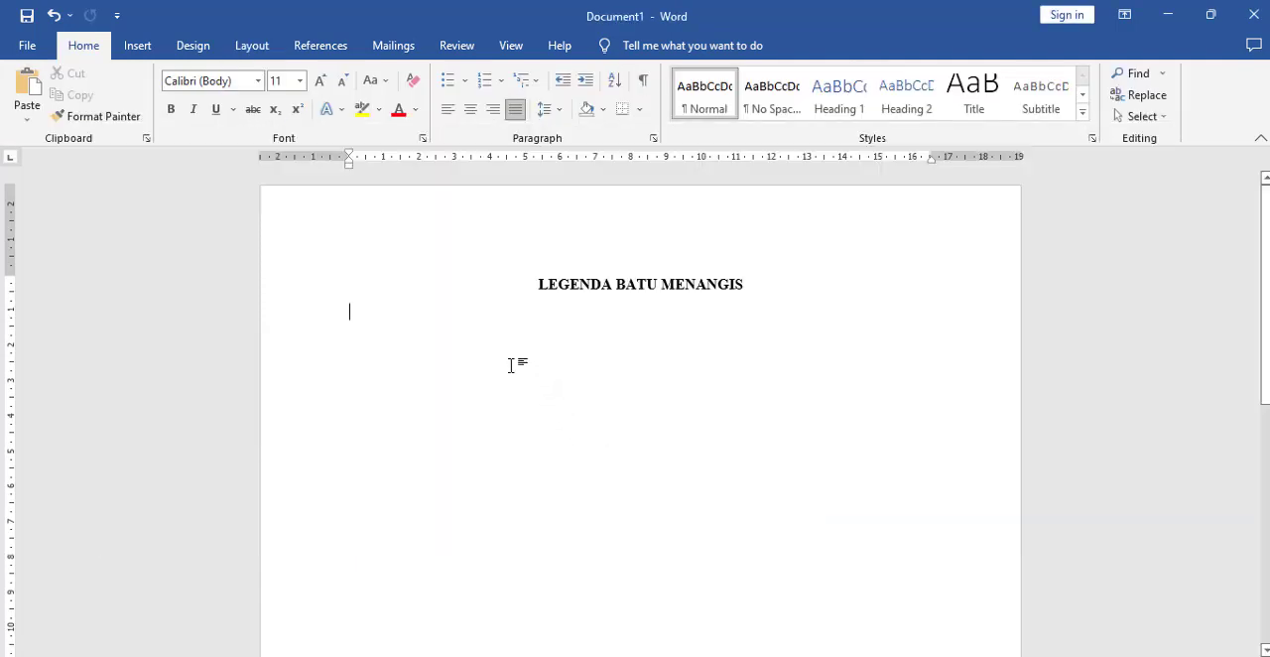
type("Dahulu kala, di sebuah bukit yang jauh dari Pedesaan. Hiduplah seorang Janda miskin bersama anak perempuannya. Anaknya dari Janda tersebut sangat cantik jelita, ia selalu membanggakan kecantikan yang ia miliki. Namun, kecantikannya tidak sama dengan sifat yang ia miliki. Ia sangat pemalas dan tidak pernah membantu ibunya.")
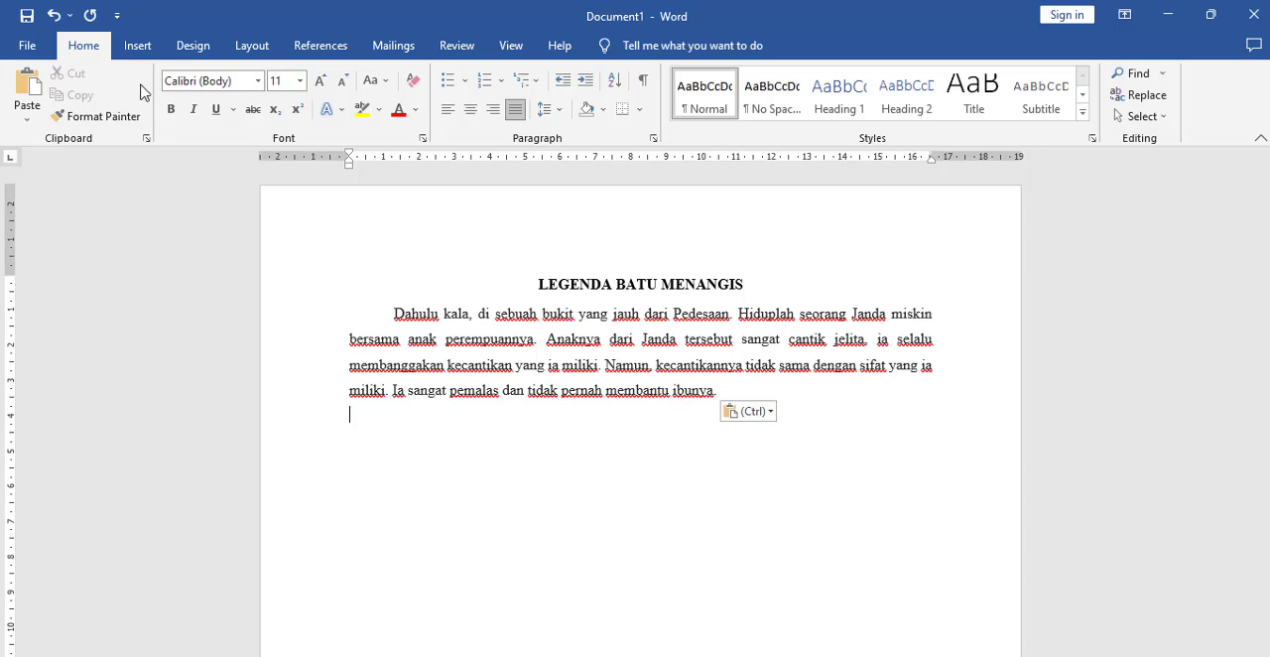
Step: Open the detailed column settings with the cursor on the line after the opening paragraph
left_click(252, 47)
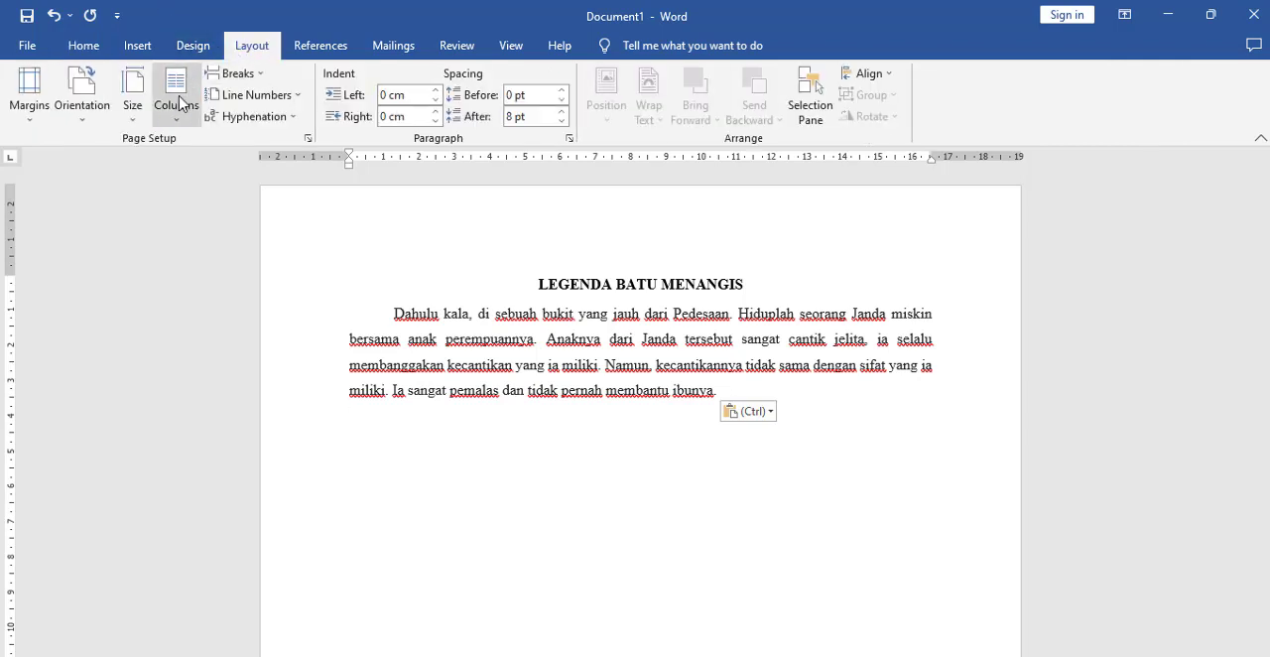
left_click(175, 127)
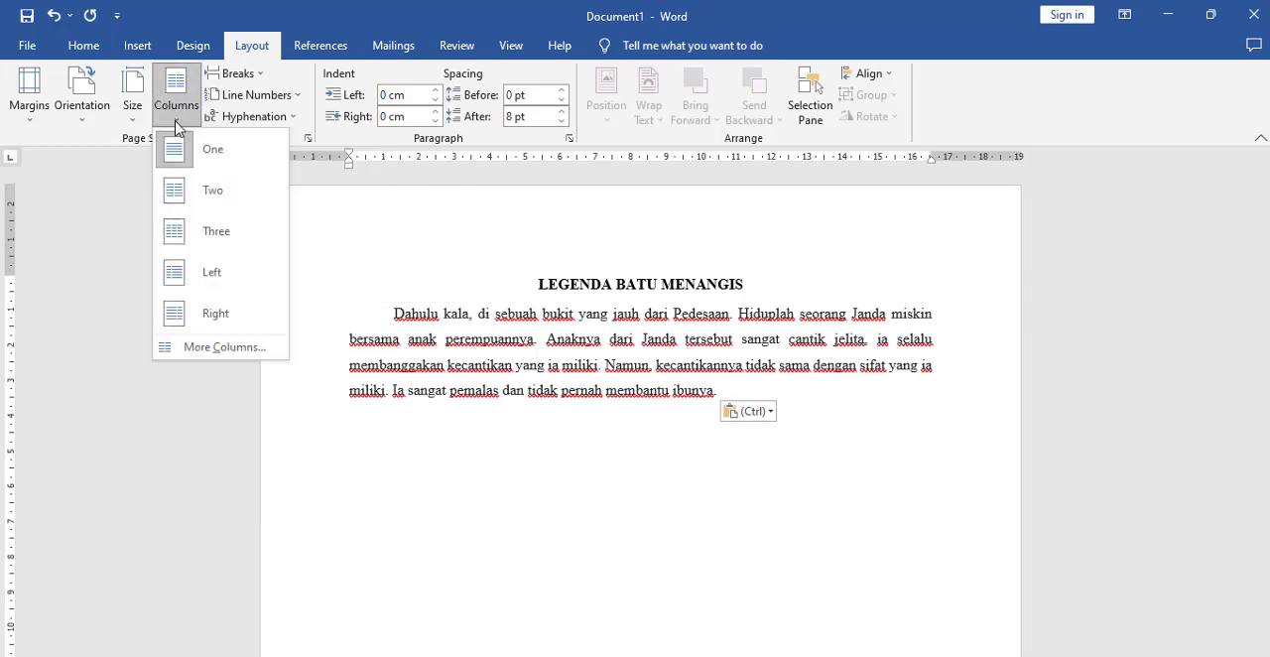
left_click(224, 348)
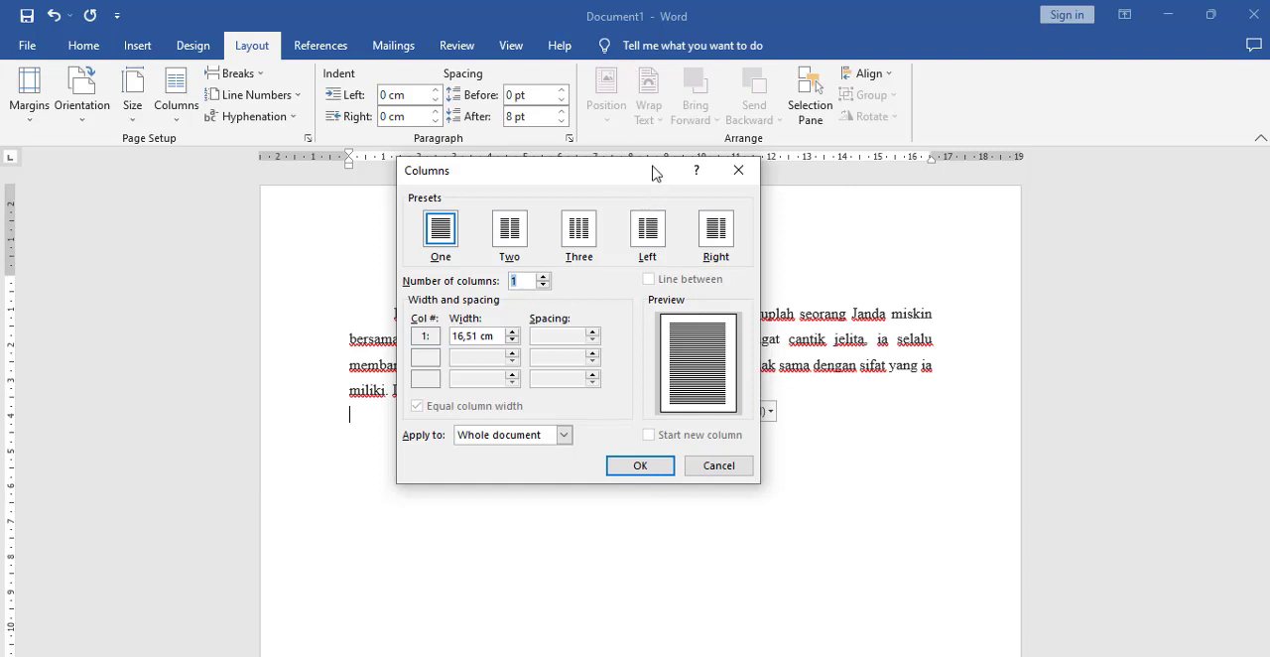
Step: Try the Left and the Right column presets, raising the number of columns to 3 for each
left_click(648, 234)
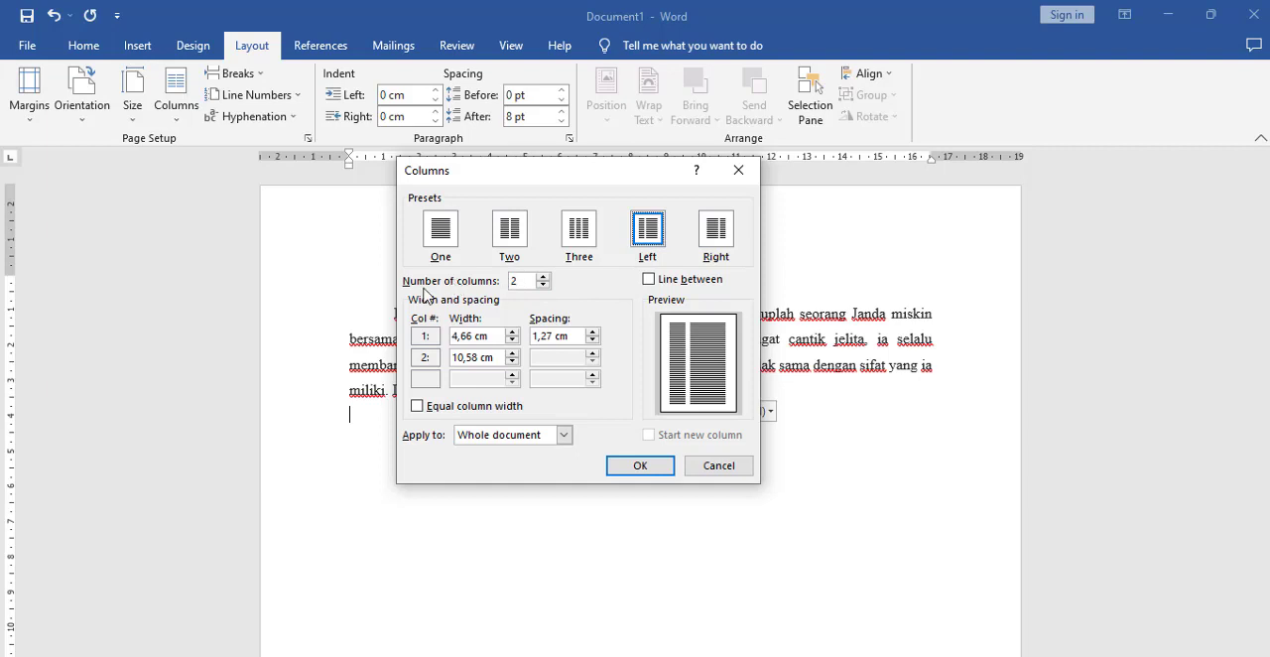
left_click(543, 277)
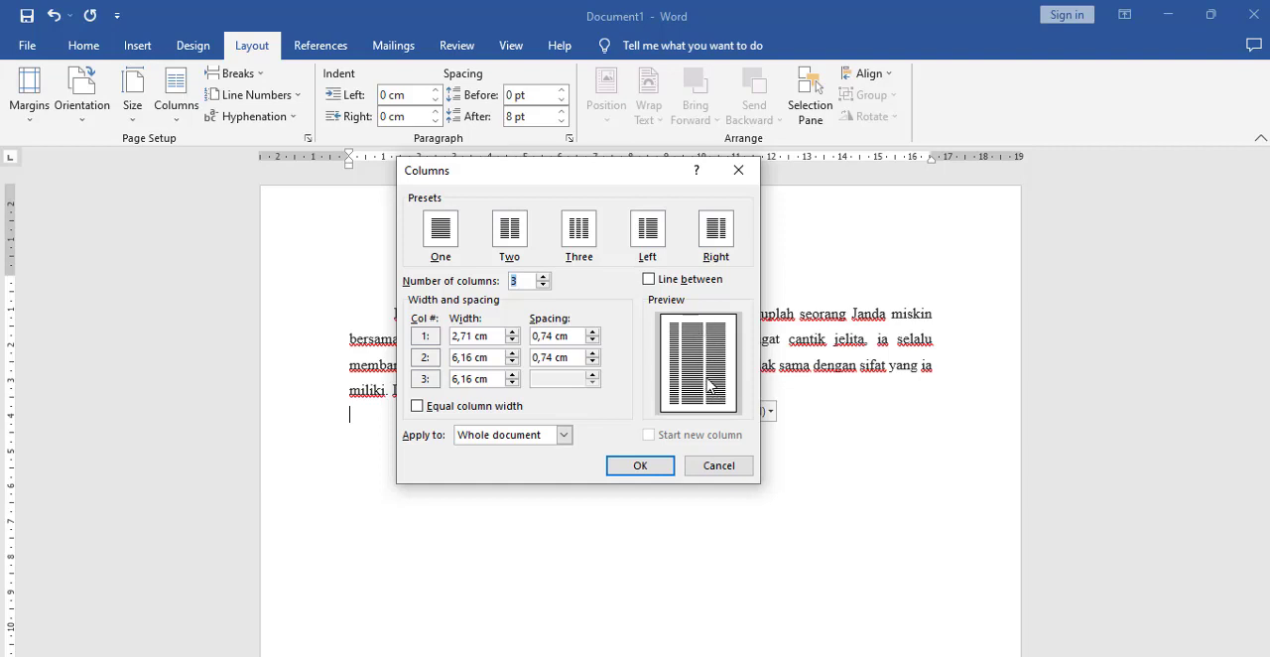
left_click(716, 235)
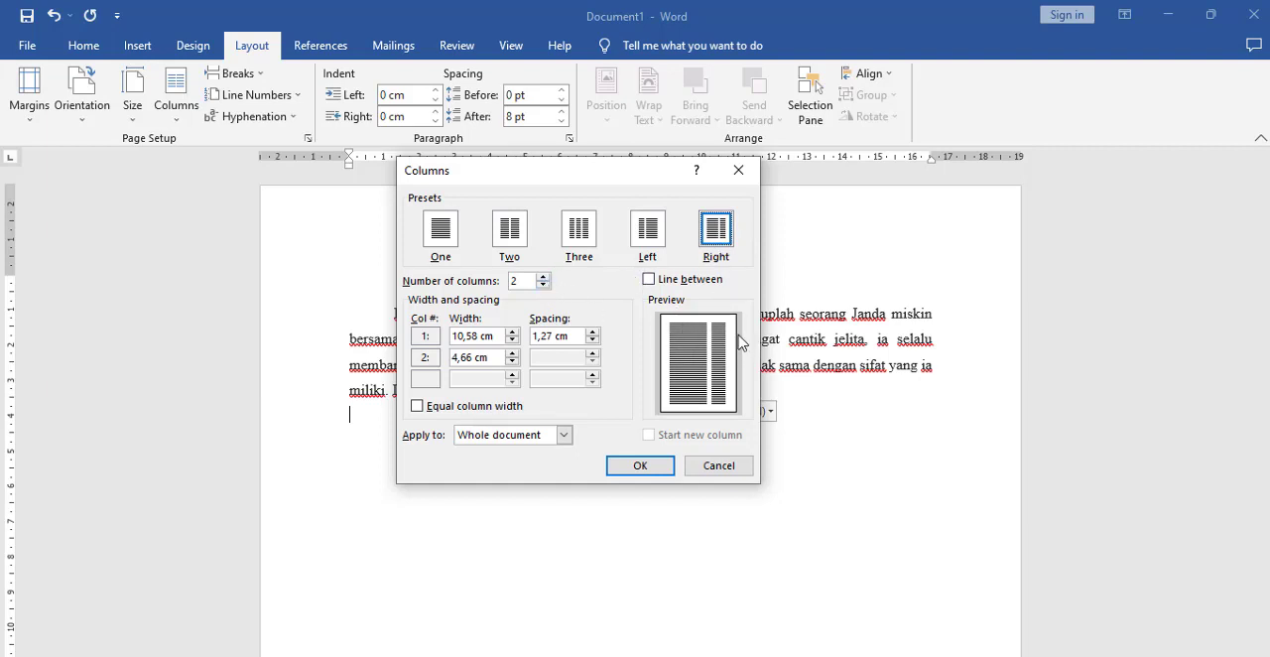
left_click(545, 279)
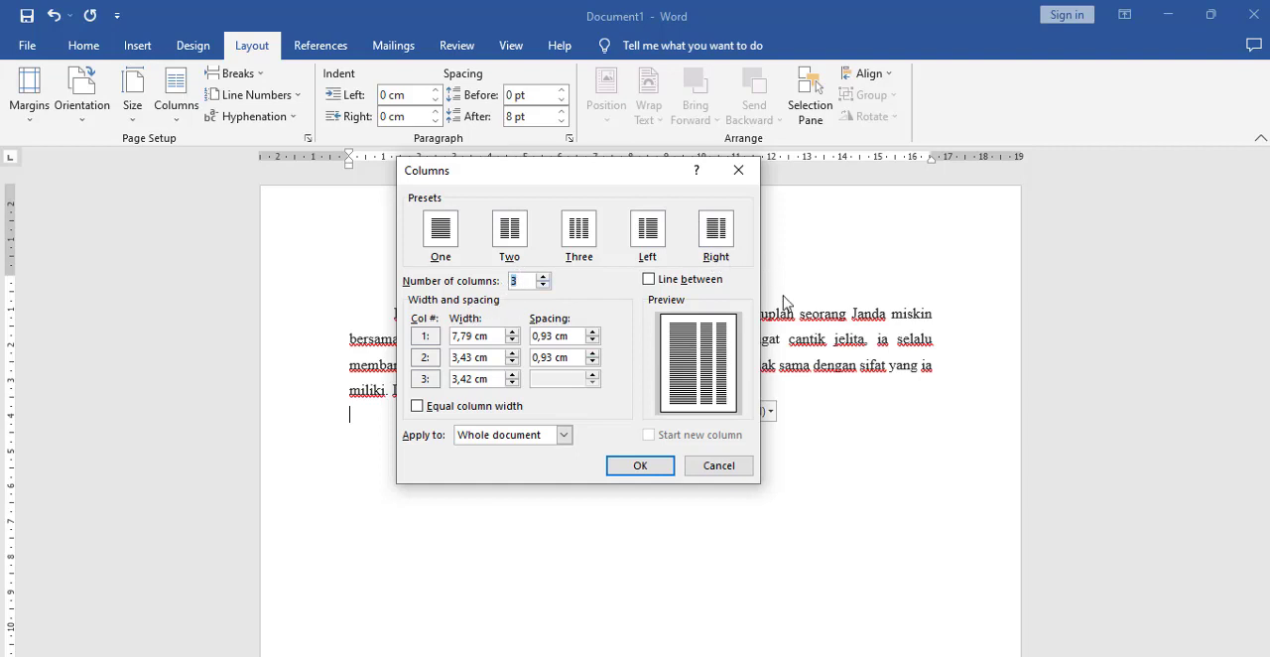
Step: Try the Two preset with a line between the columns, and turn the line off again
left_click(512, 248)
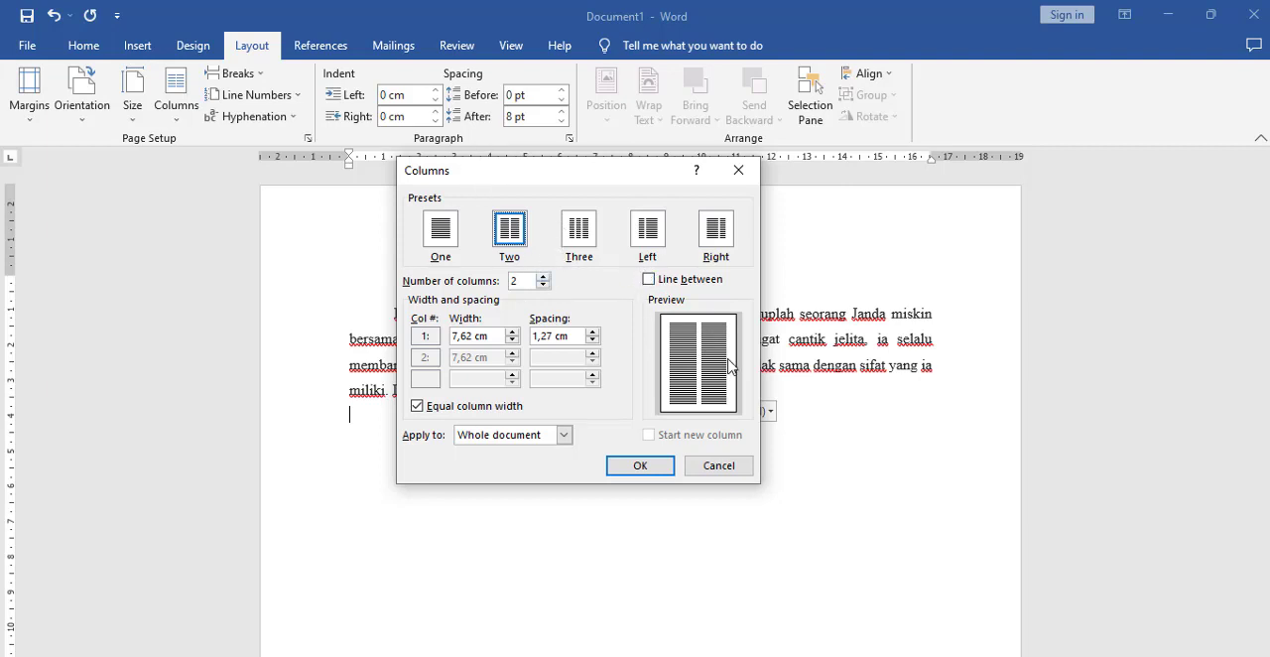
left_click(649, 279)
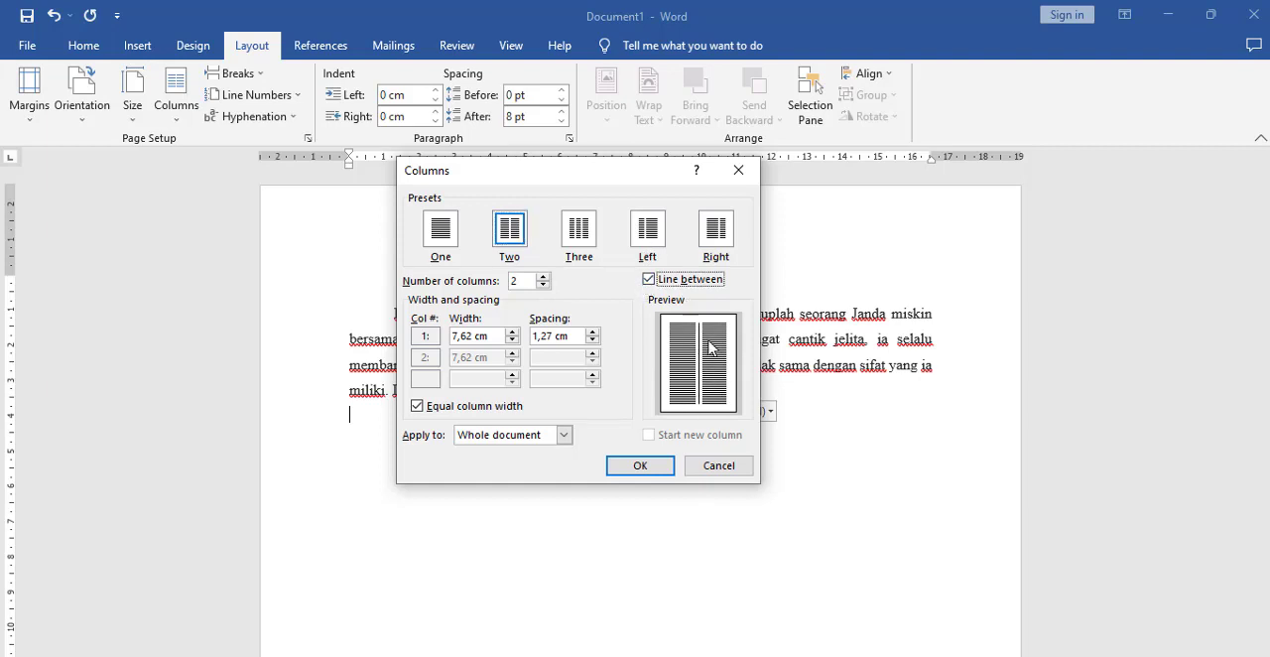
left_click(650, 280)
Step: Apply the Two column preset from this point forward, starting below the opening paragraph
left_click(507, 228)
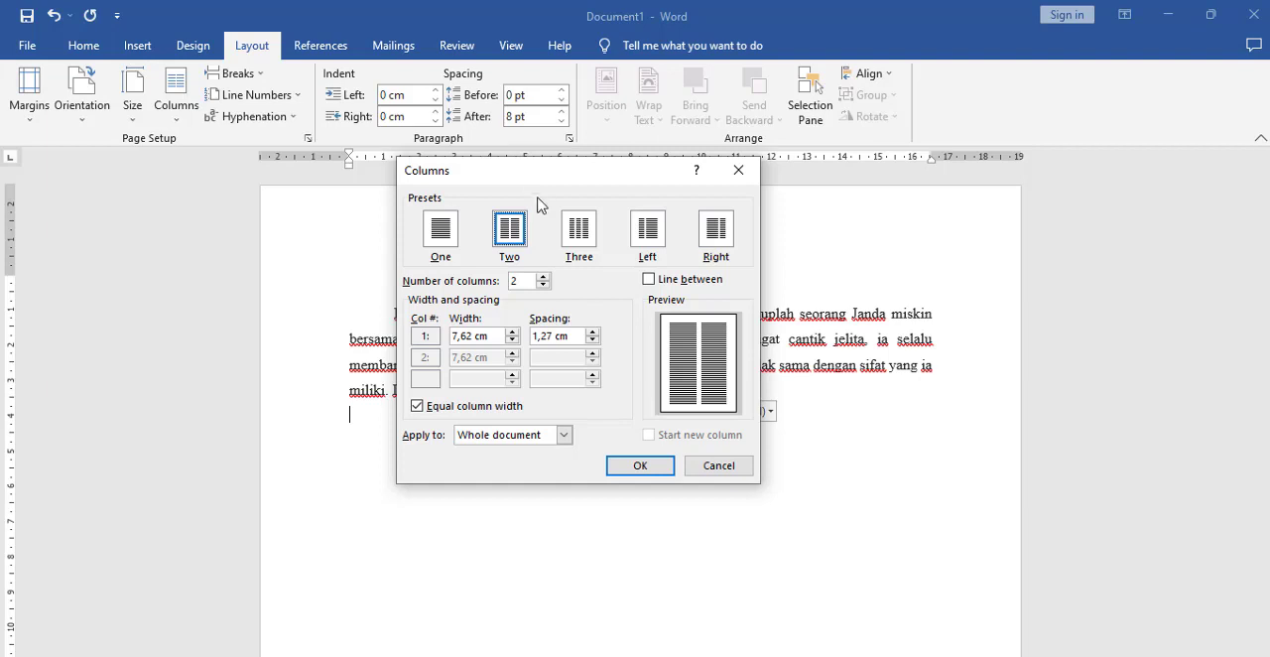
left_click_drag(547, 182, 931, 189)
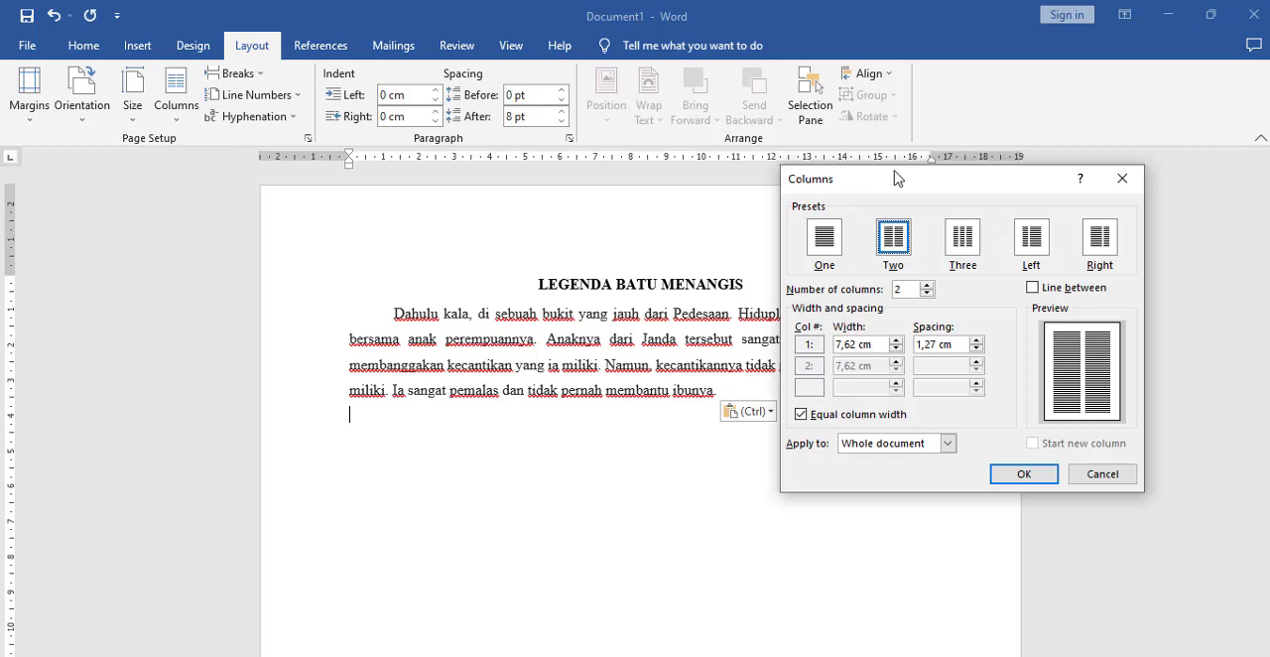
left_click_drag(895, 178, 846, 136)
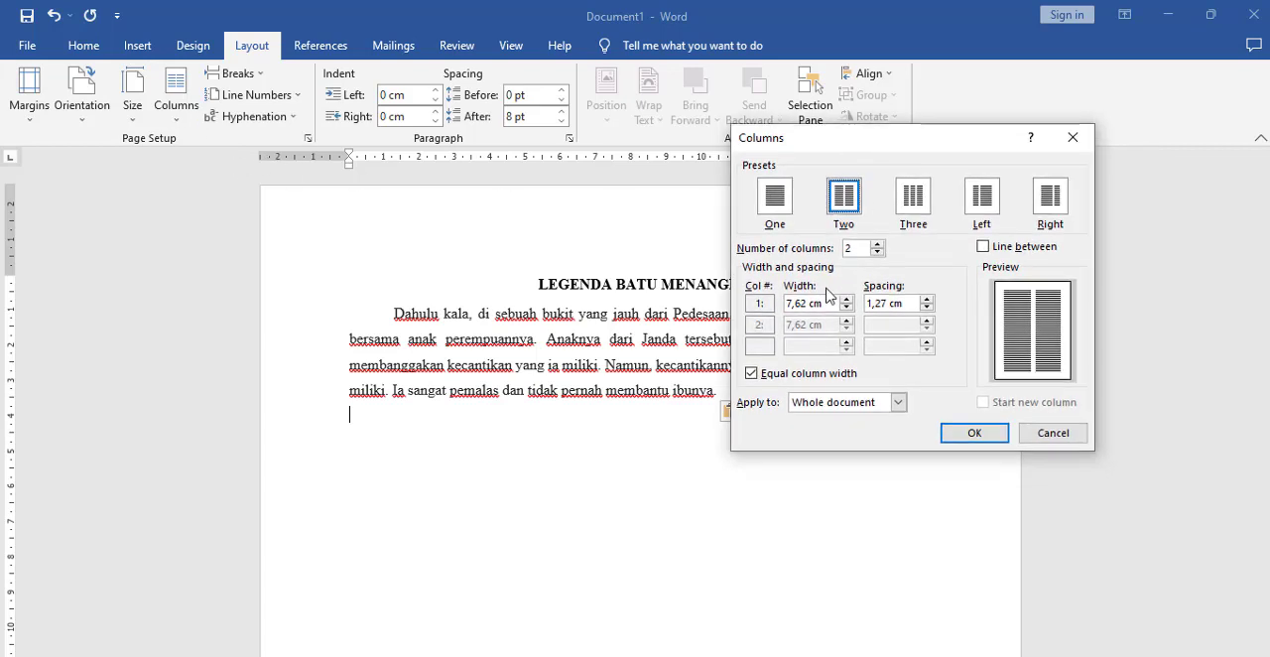
left_click(851, 405)
left_click(866, 440)
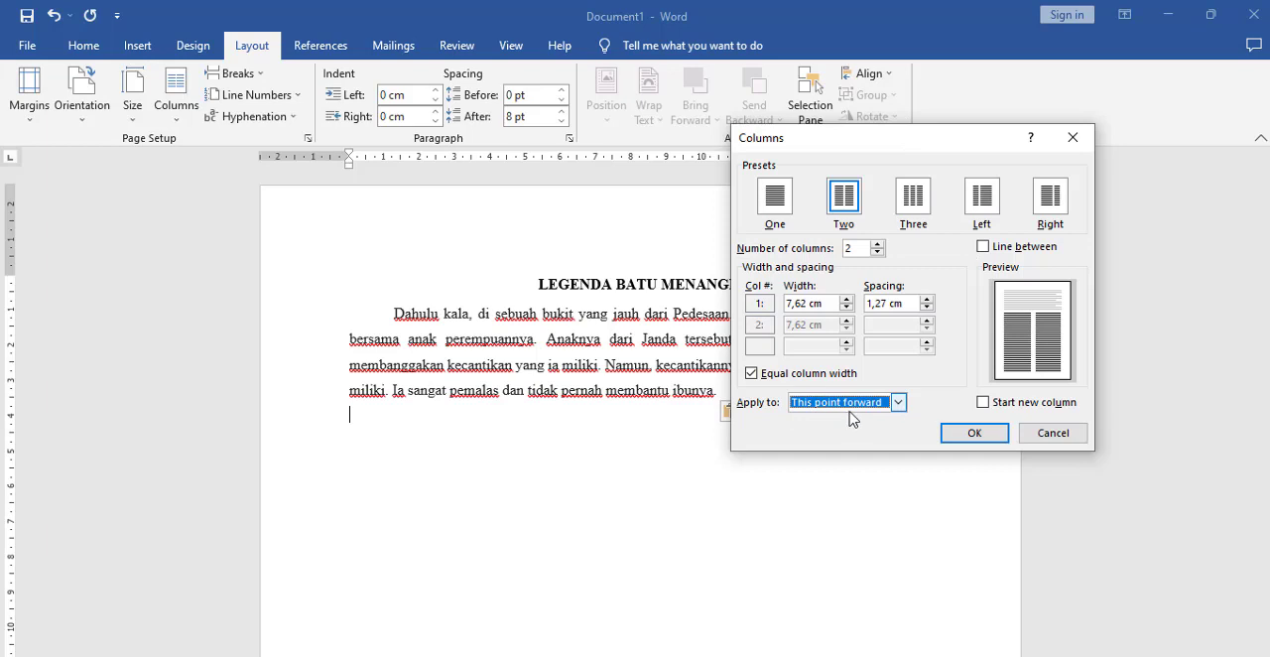
left_click(975, 433)
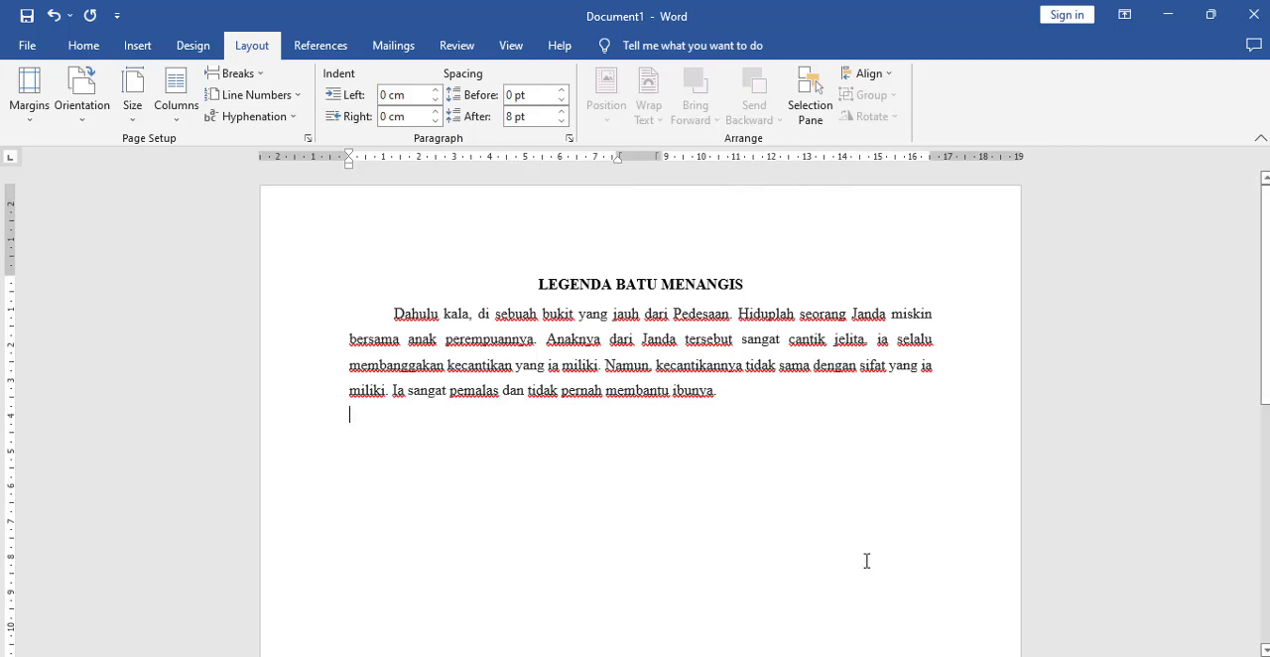
Step: Paste the copied "Dahulu kala" paragraph into the first of the two columns and insert a column break after it
mouse_move(618, 656)
type("Dahulu kala, di sebuah bukit yang jauh dari Pedesaan. Hiduplah seorang Janda miskin bersama anak perempuannya. Anaknya dari Janda tersebut sangat cantik jelita, ia selalu membanggakan kecantikan yang ia miliki. Namun, kecantikannya tidak sama dengan sifat yang ia miliki. Ia sangat pemalas dan tidak pernah membantu ibunya.")
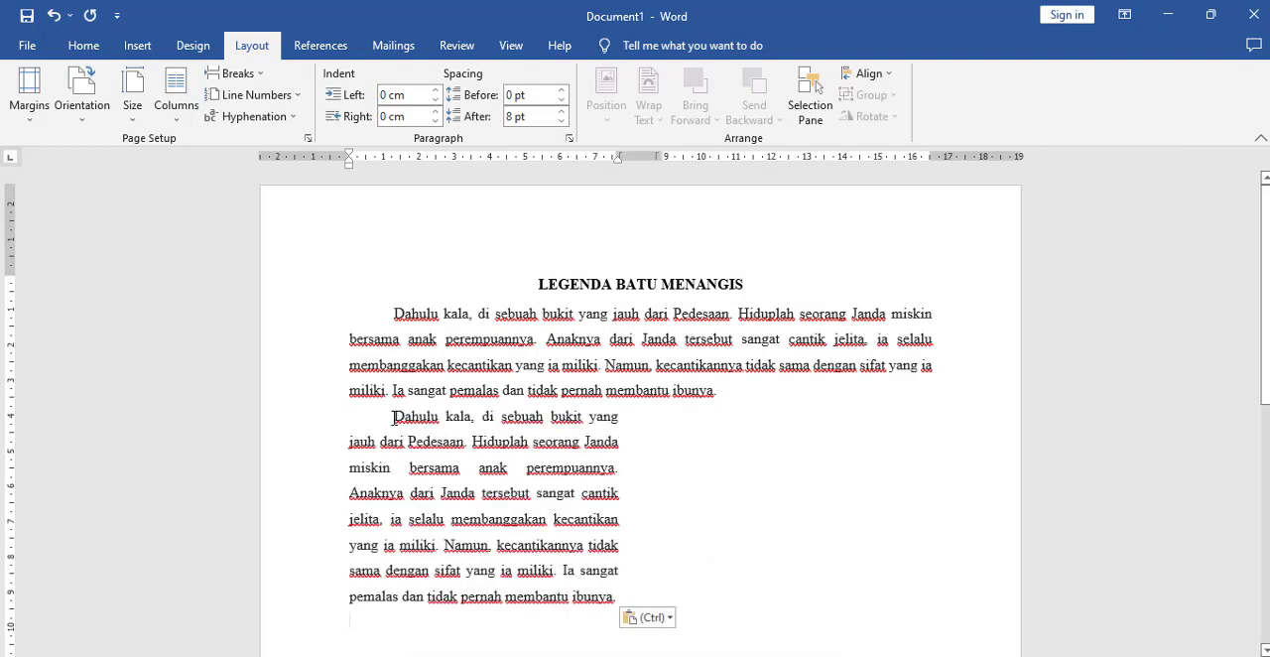
scroll(443, 453, "down", 1)
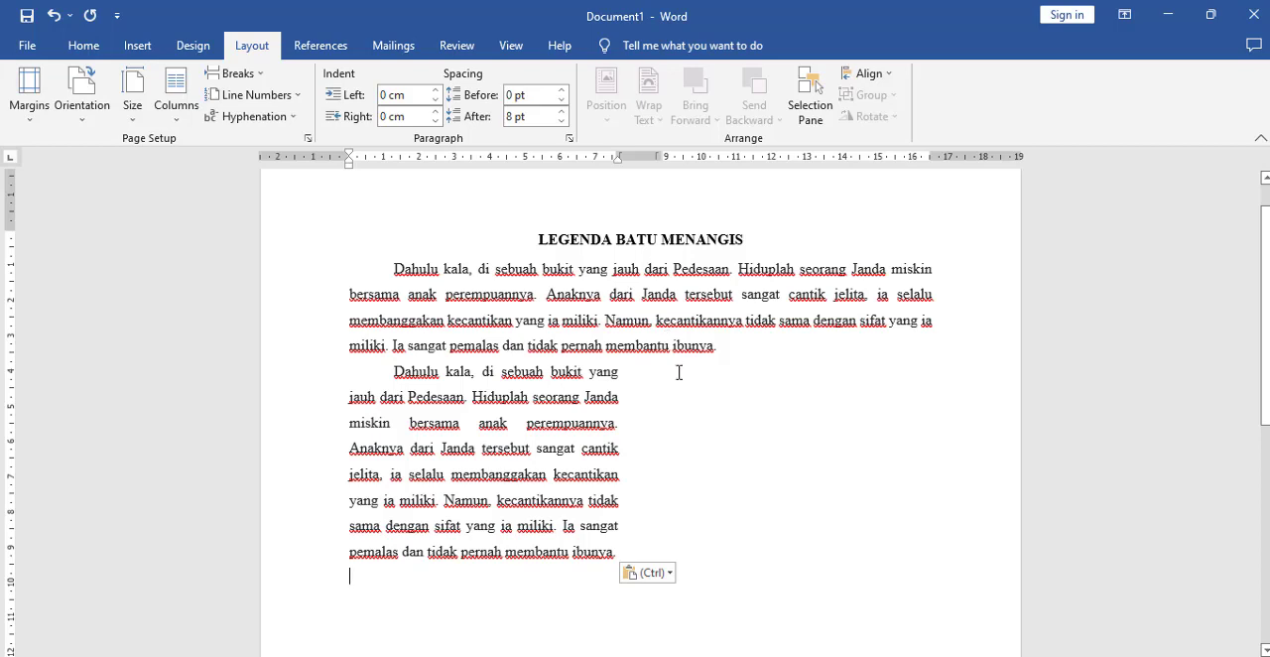
left_click(260, 75)
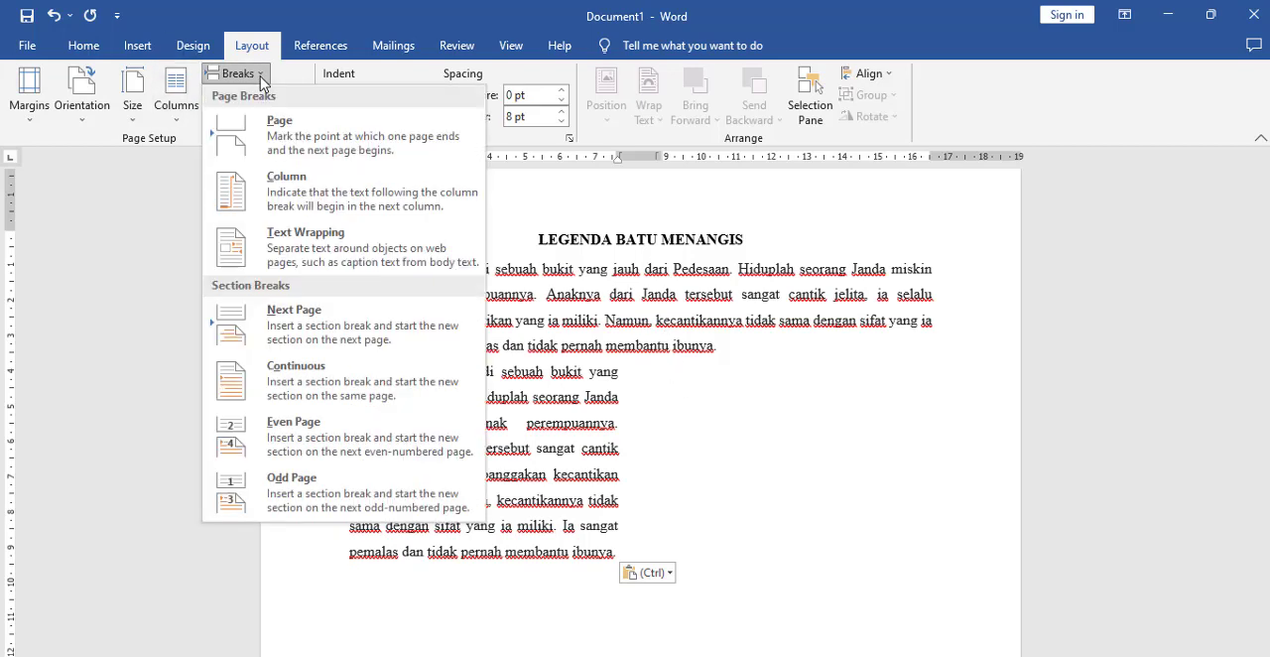
left_click(288, 191)
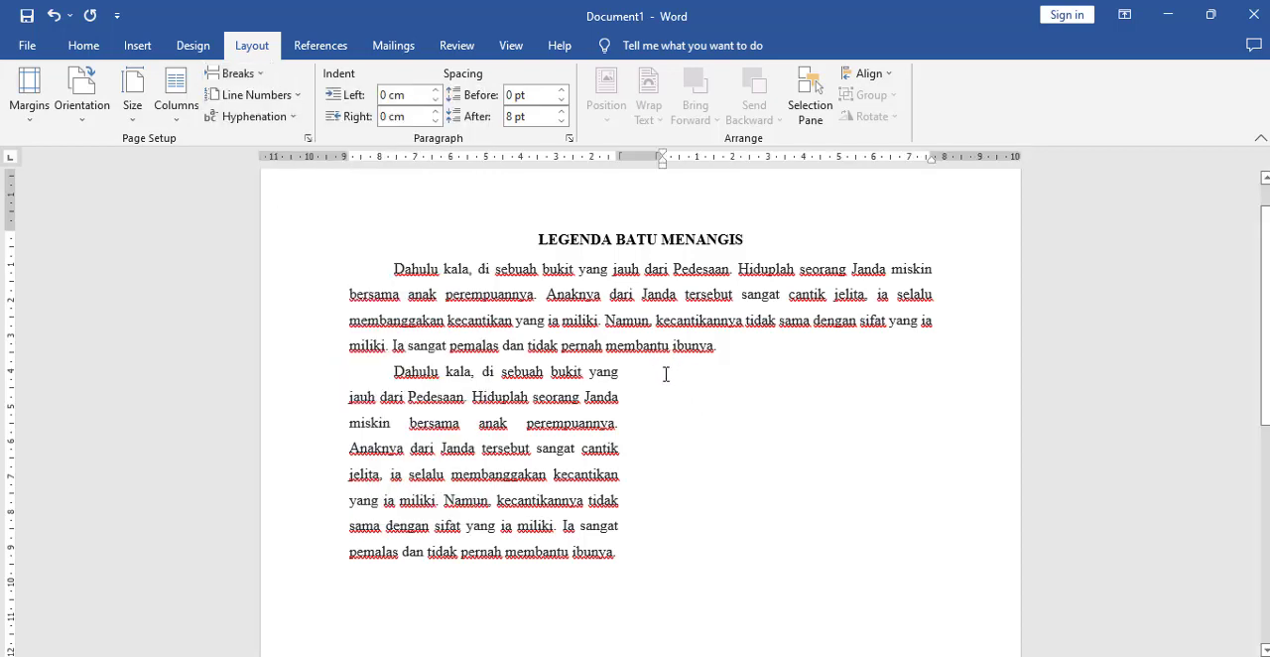
Step: Add a new line after the "Dahulu kala" paragraph in the first column and insert a column break there
left_click(362, 398)
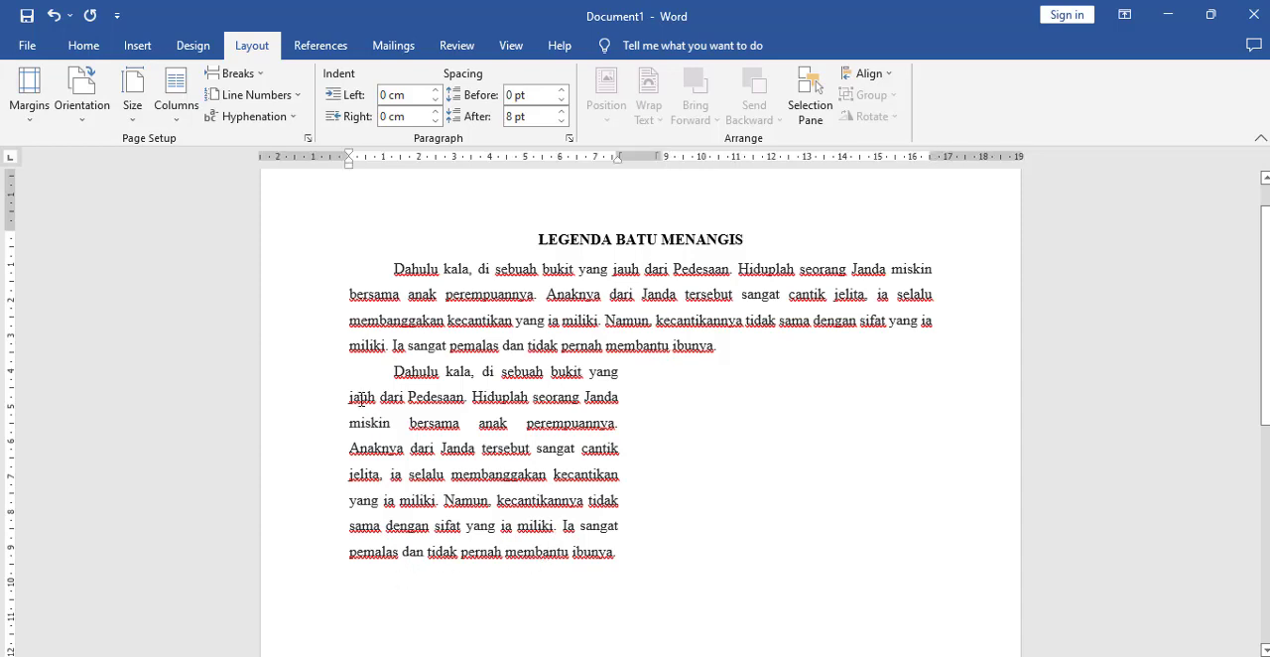
left_click(622, 549)
key("Return")
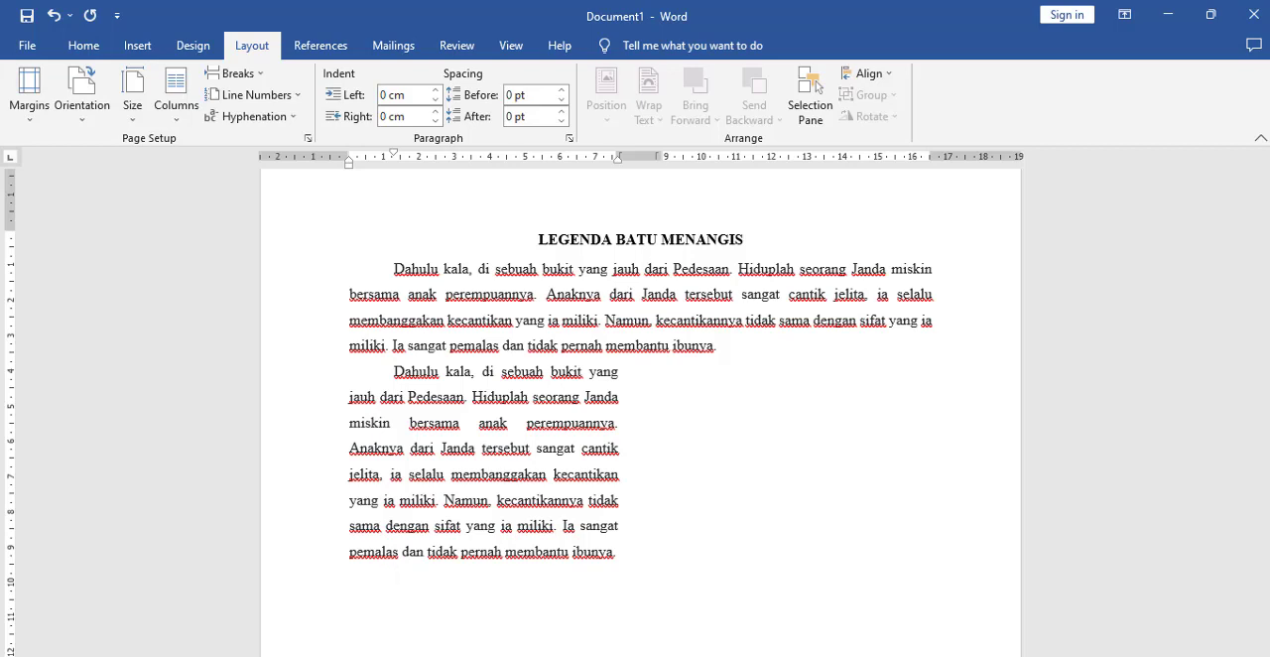
key("ctrl+shift+Return")
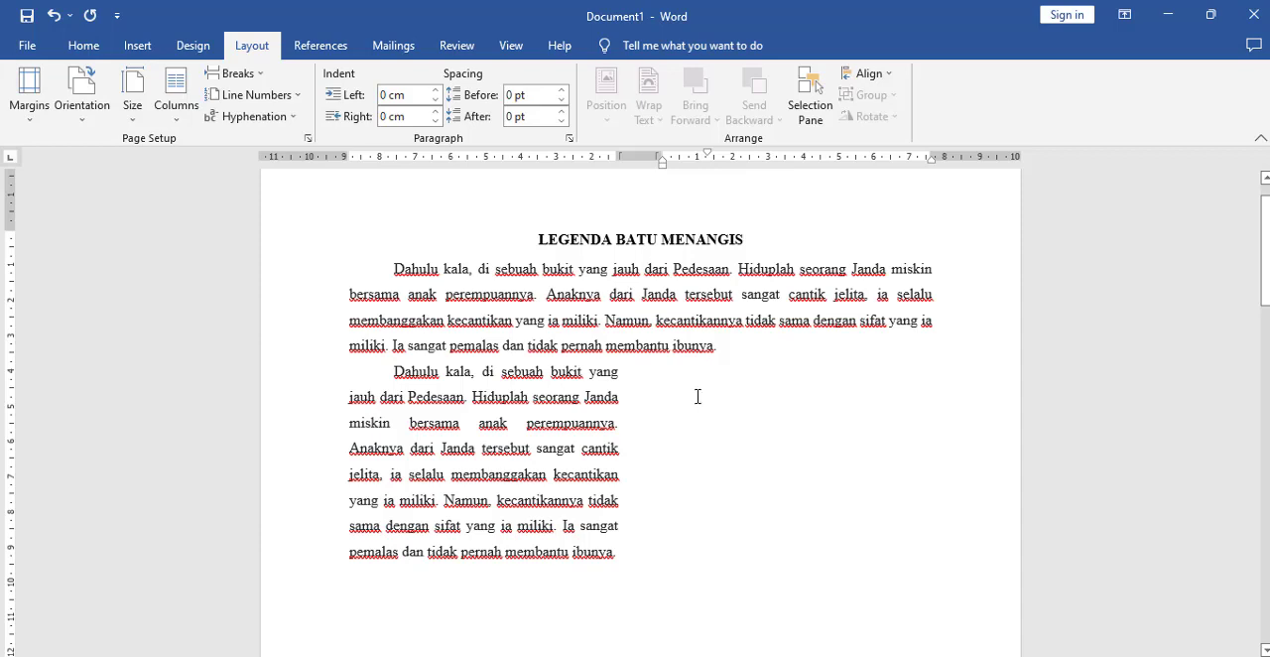
Step: Paste the copied "Dahulu kala" paragraph into the second column and start a new line below it
left_click(236, 75)
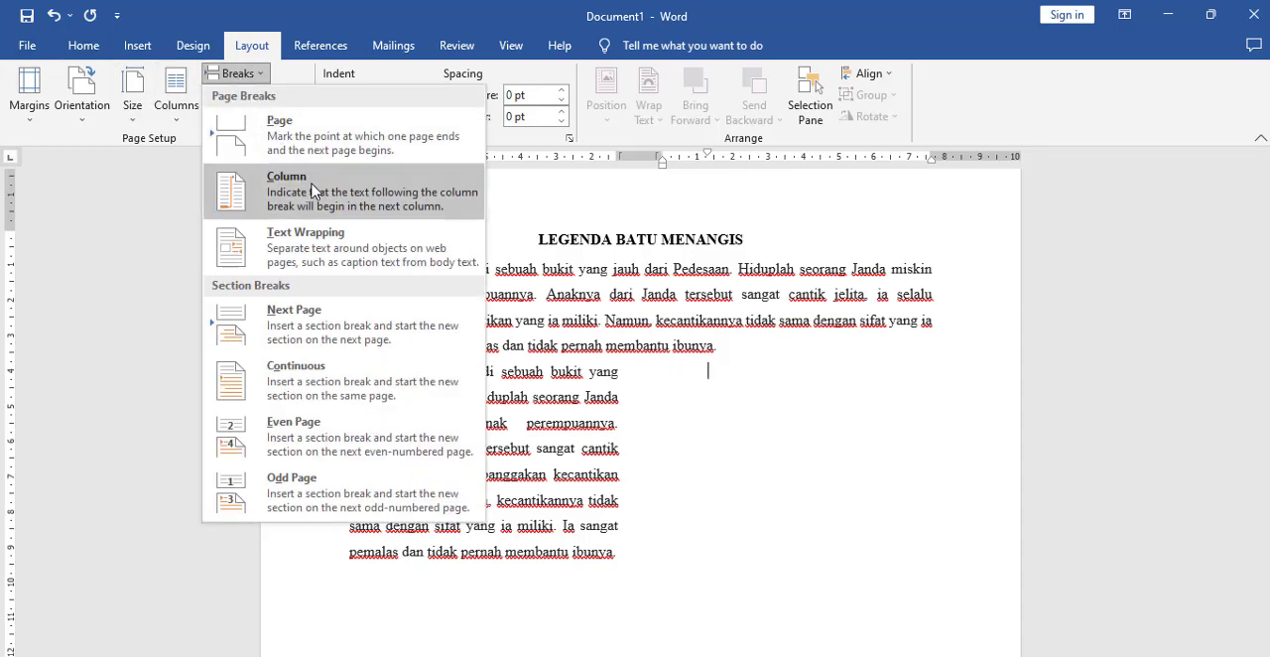
left_click(728, 389)
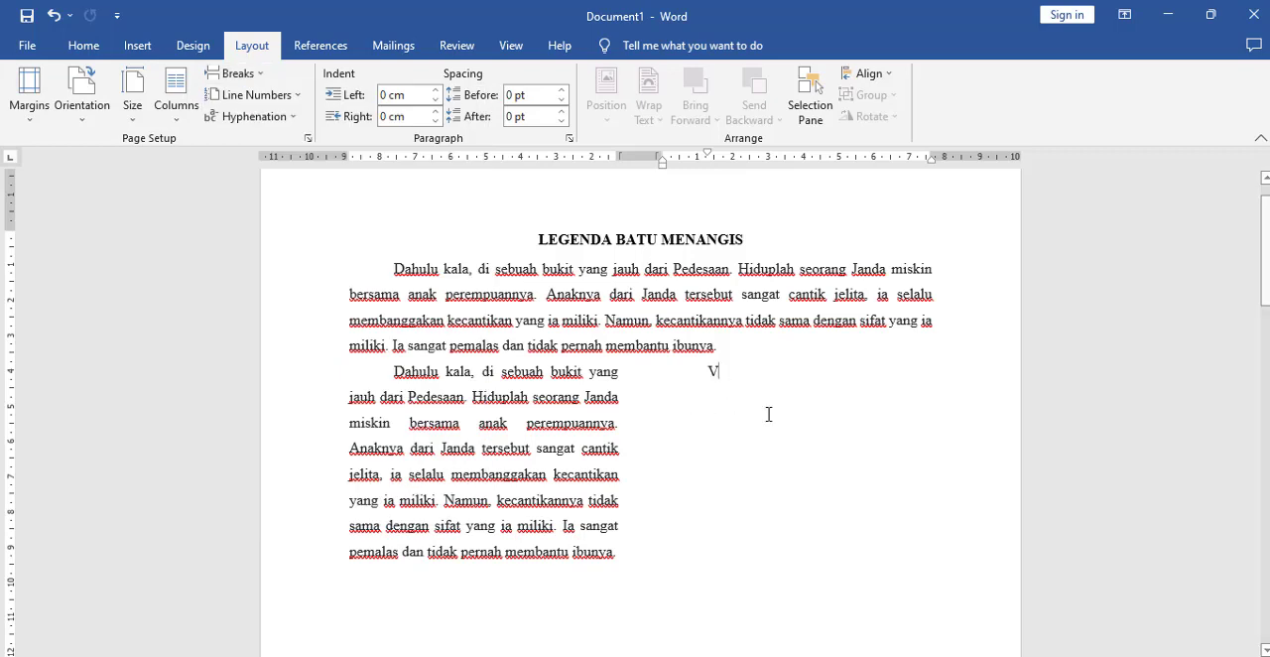
key("BackSpace")
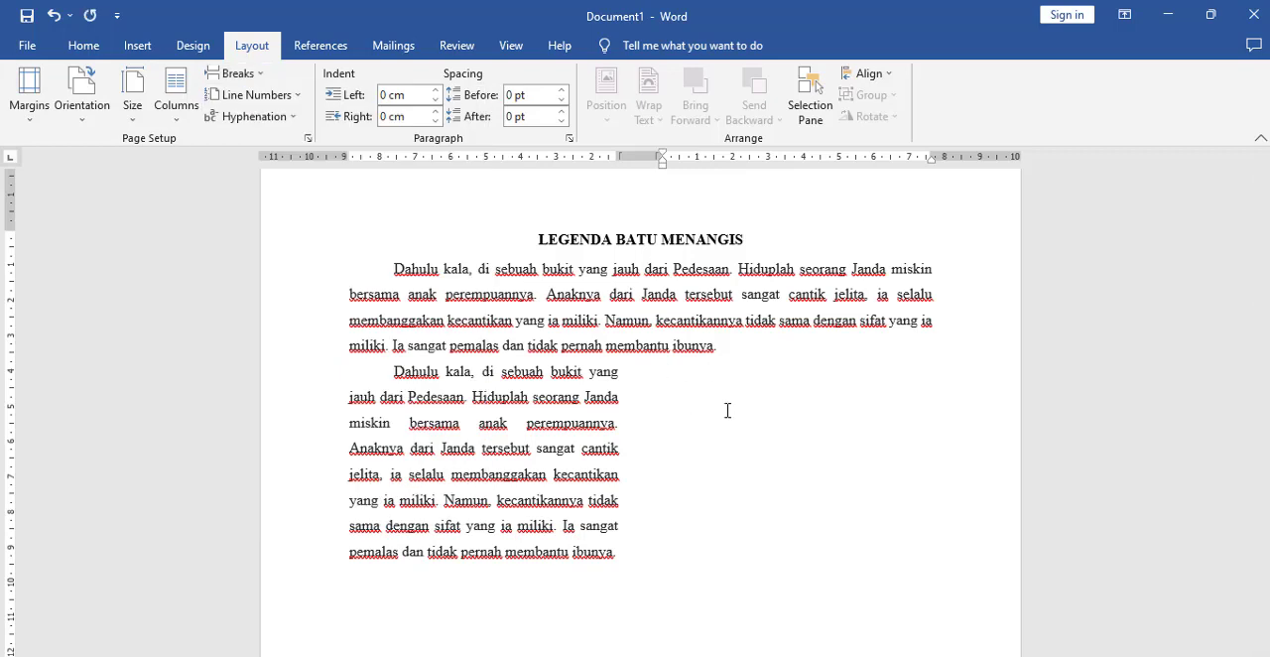
type("Dahulu kala, di sebuah bukit yang jauh dari Pedesaan. Hiduplah seorang Janda miskin bersama anak perempuannya. Anaknya dari Janda tersebut sangat cantik jelita, ia selalu membanggakan kecantikan yang ia miliki. Namun, kecantikannya tidak sama dengan sifat yang ia miliki. Ia sangat pemalas dan tidak pernah membantu ibunya.")
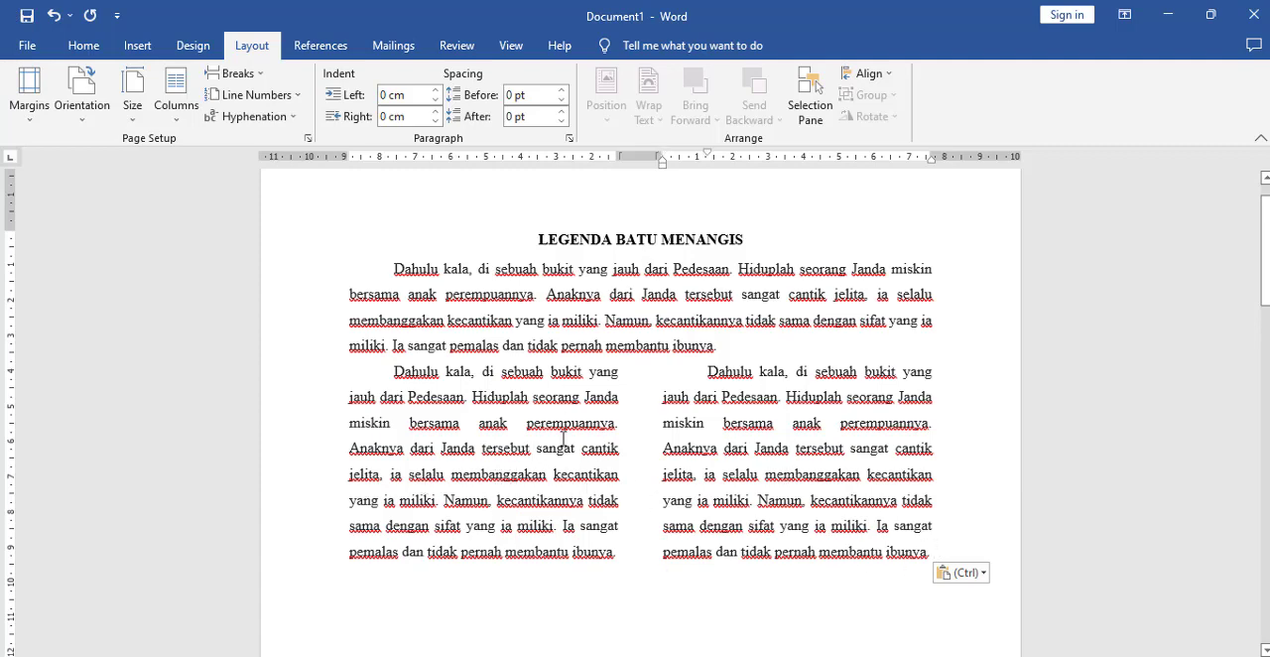
scroll(674, 463, "down", 1)
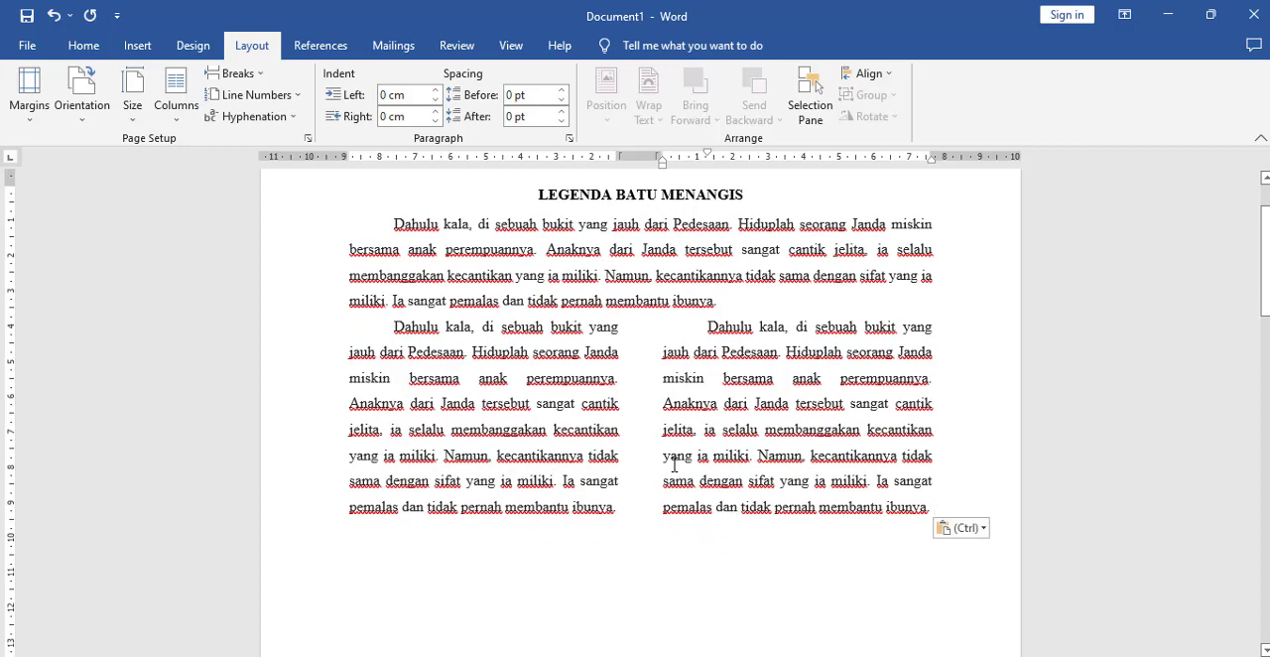
key("Return")
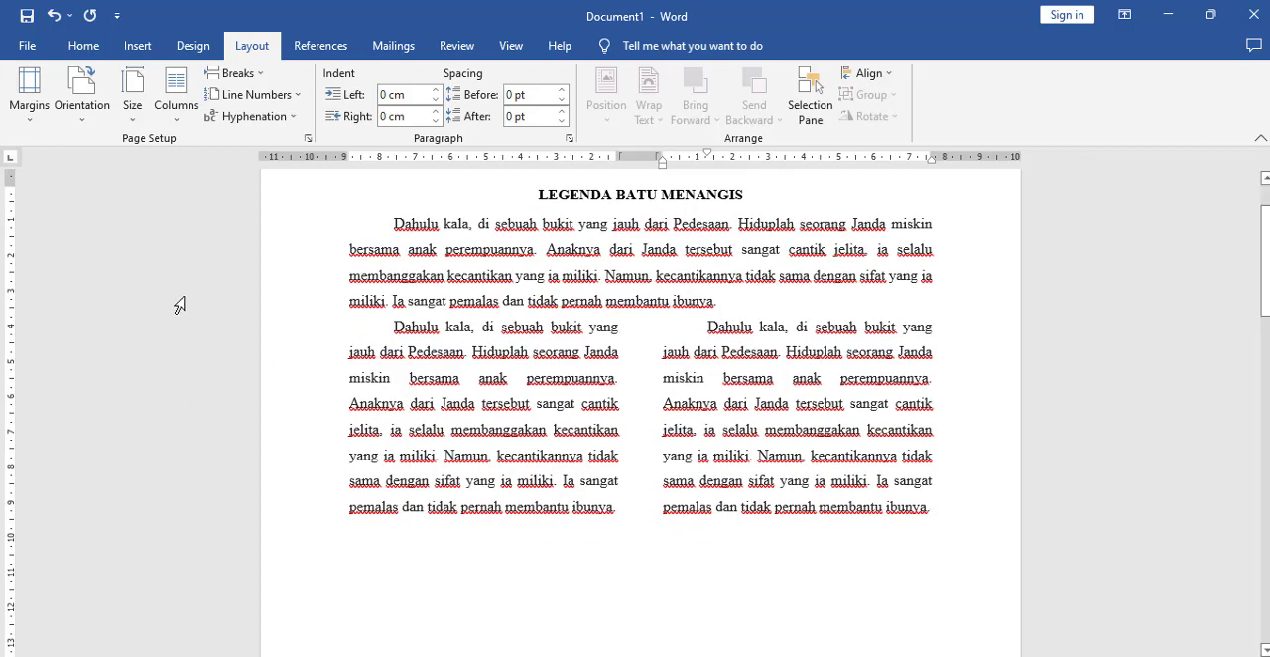
Step: Switch to KOLOM.pdf to examine its title, single-column opening and two-column paragraphs, and return to Document1 in Word
key("alt+Tab")
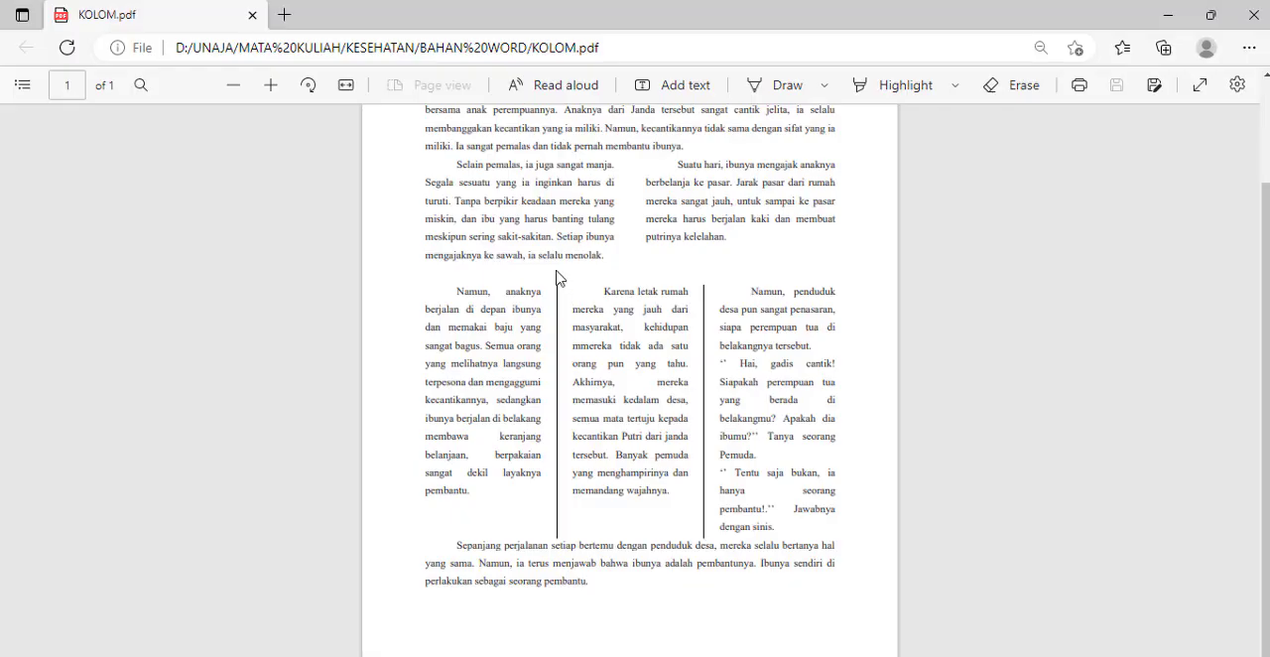
scroll(556, 277, "up", 3)
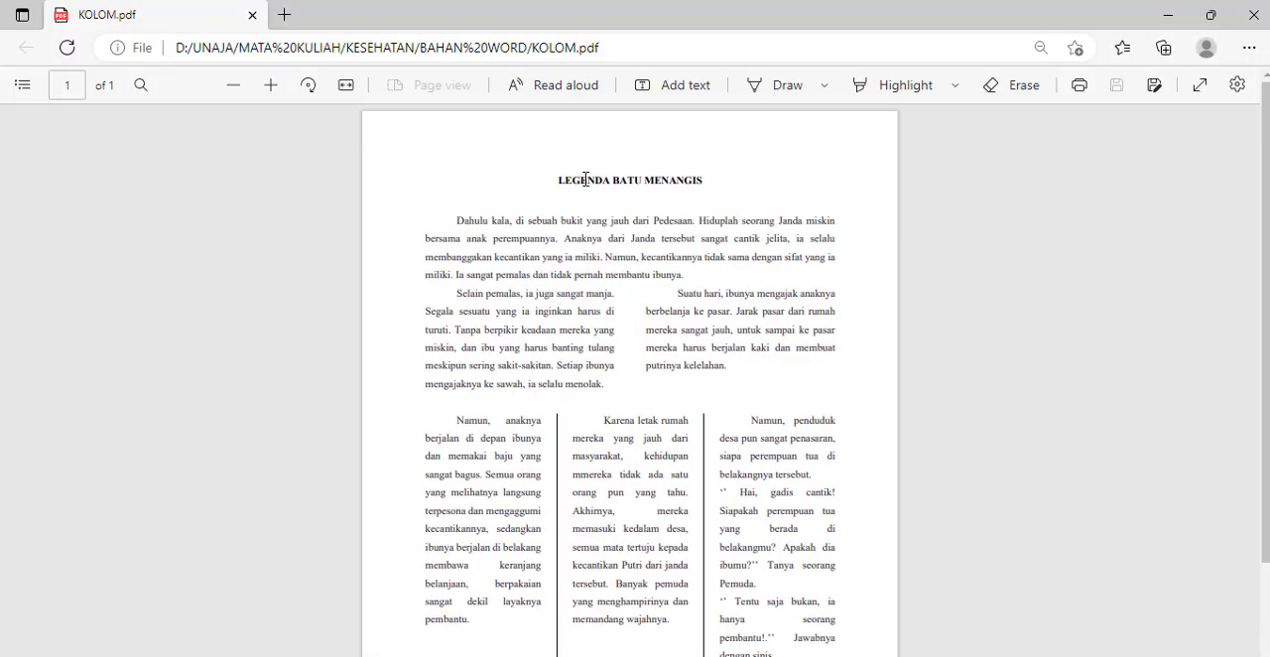
left_click_drag(672, 172, 707, 178)
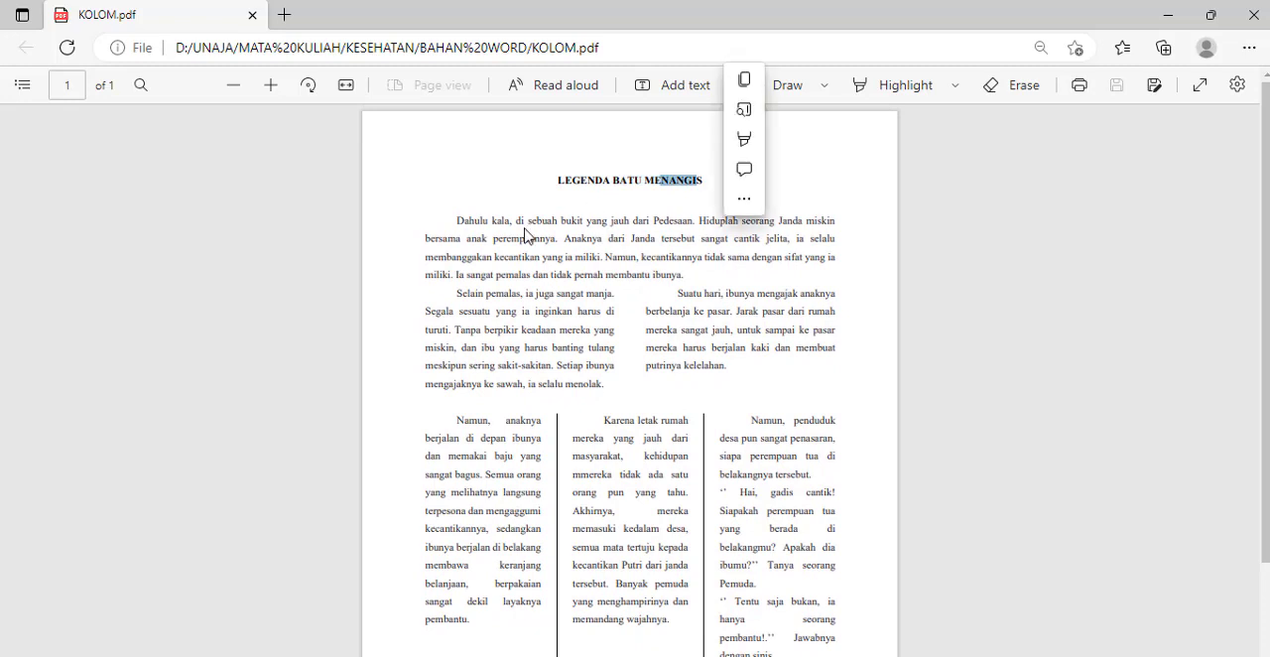
left_click(478, 213)
left_click_drag(487, 228, 685, 270)
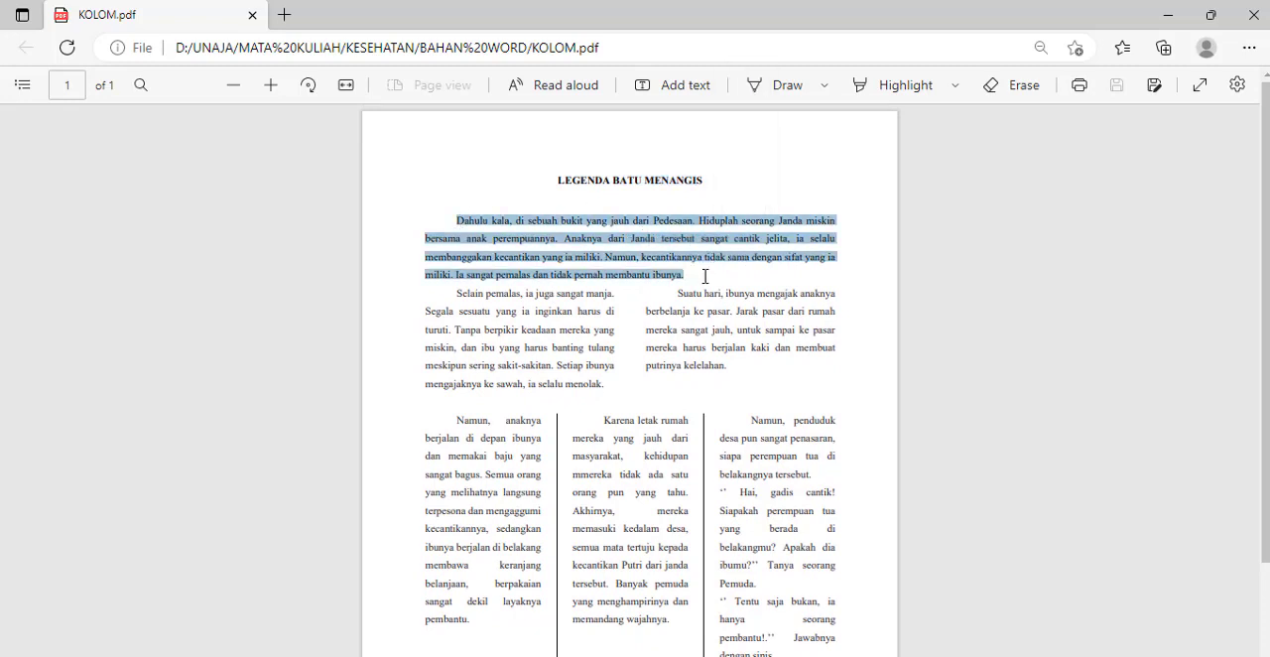
left_click_drag(589, 384, 598, 384)
left_click(490, 328)
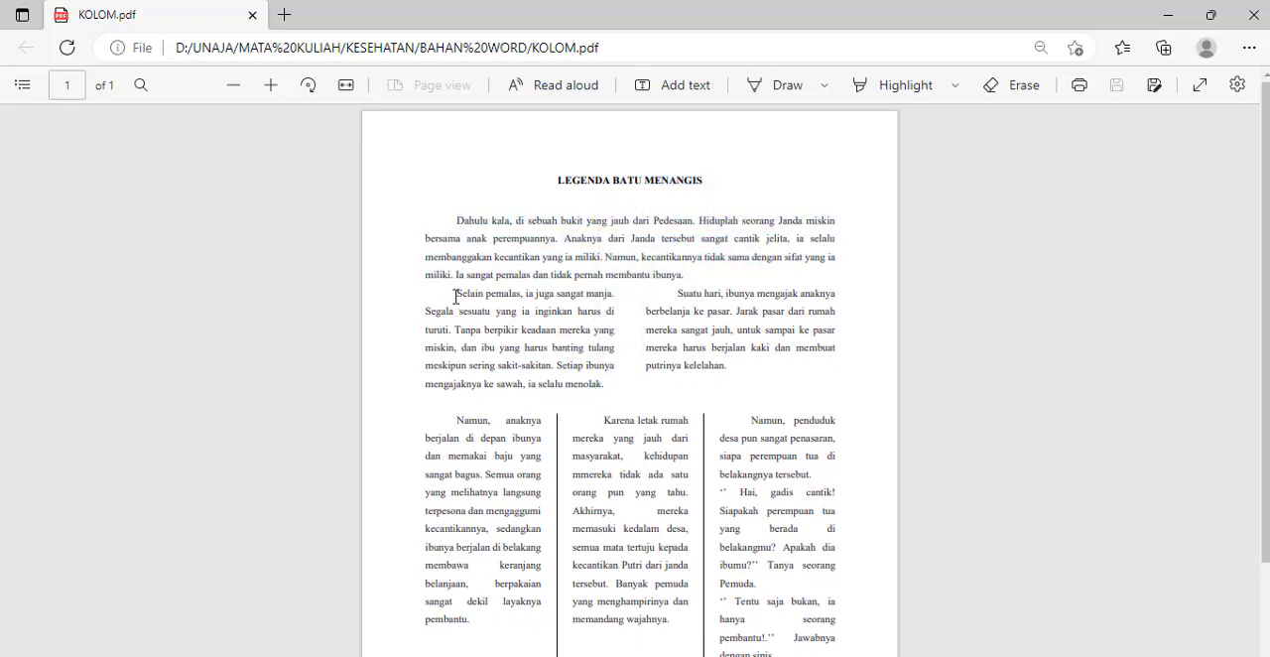
left_click_drag(455, 297, 579, 352)
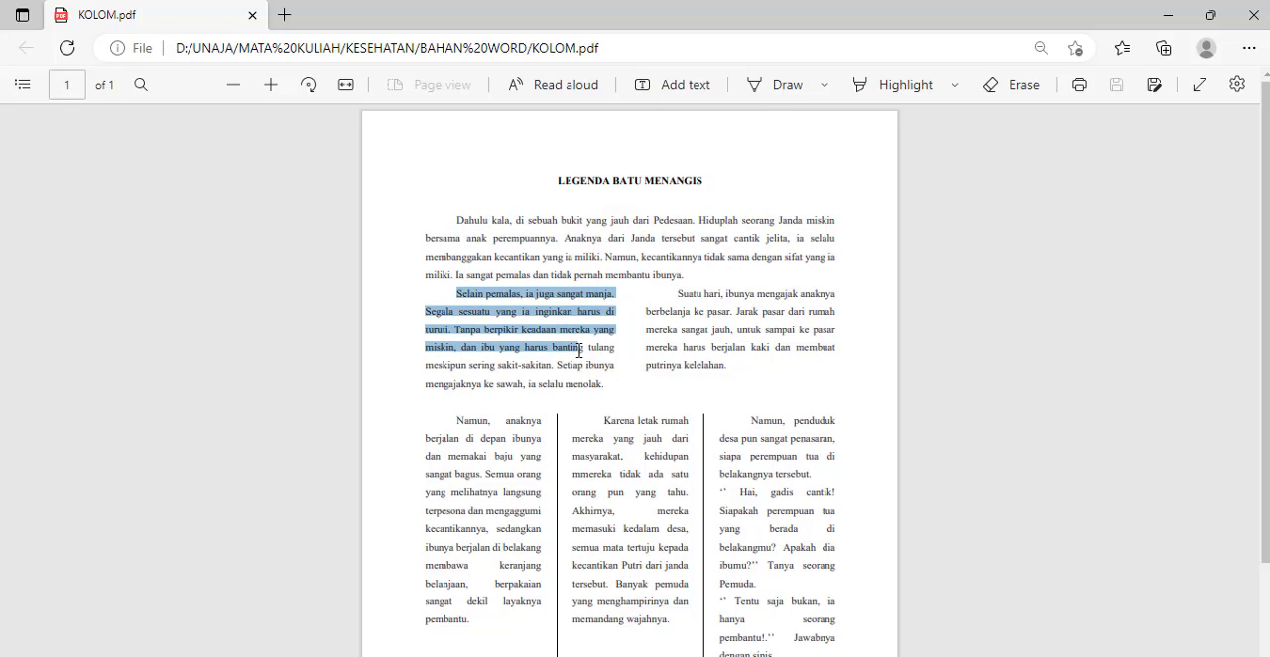
left_click_drag(579, 352, 547, 358)
left_click(547, 358)
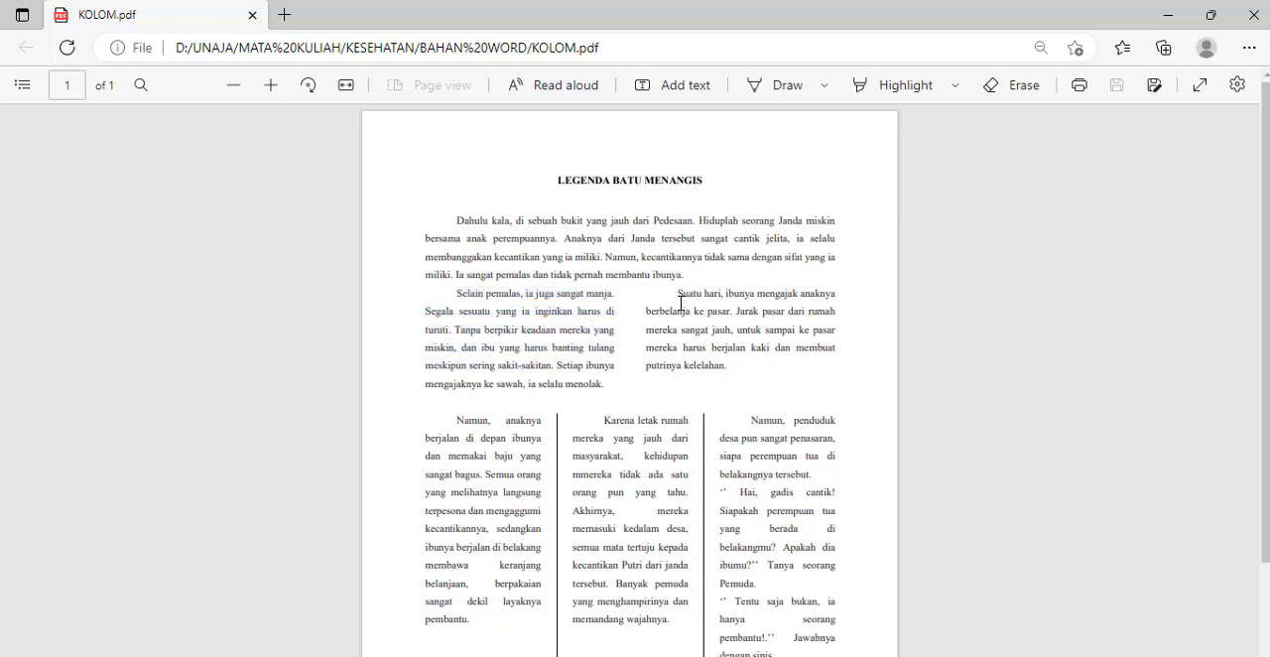
left_click_drag(686, 310, 746, 363)
left_click(703, 421)
mouse_move(698, 654)
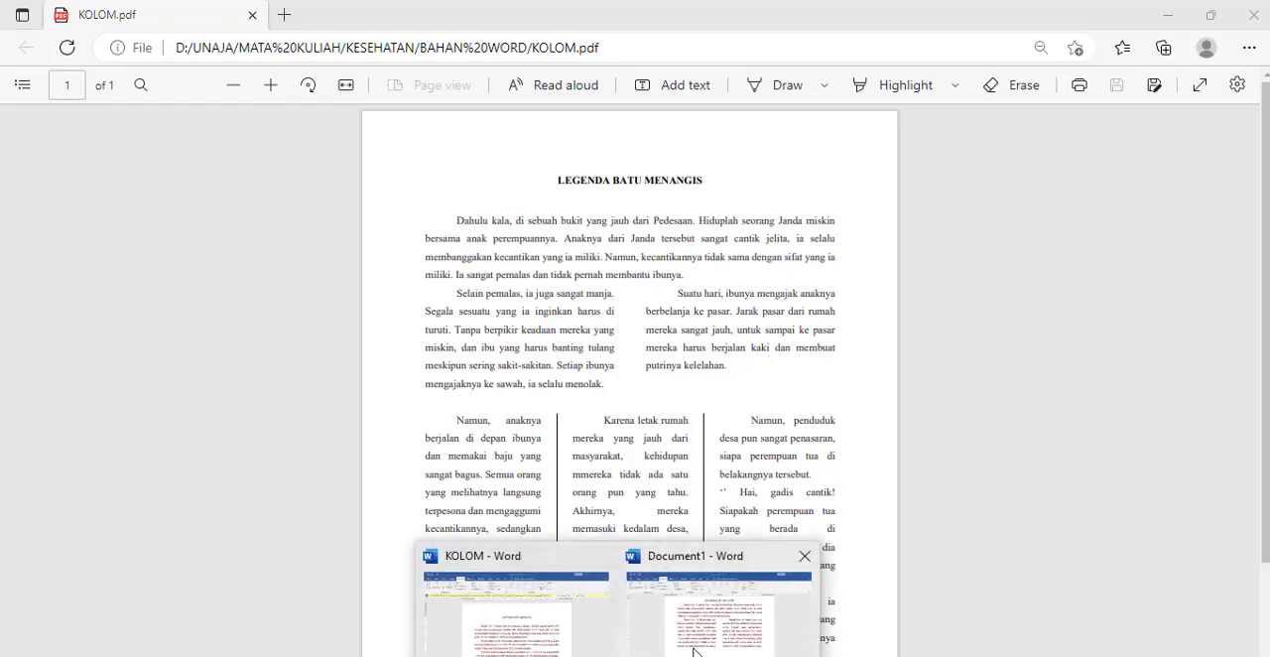
left_click(701, 616)
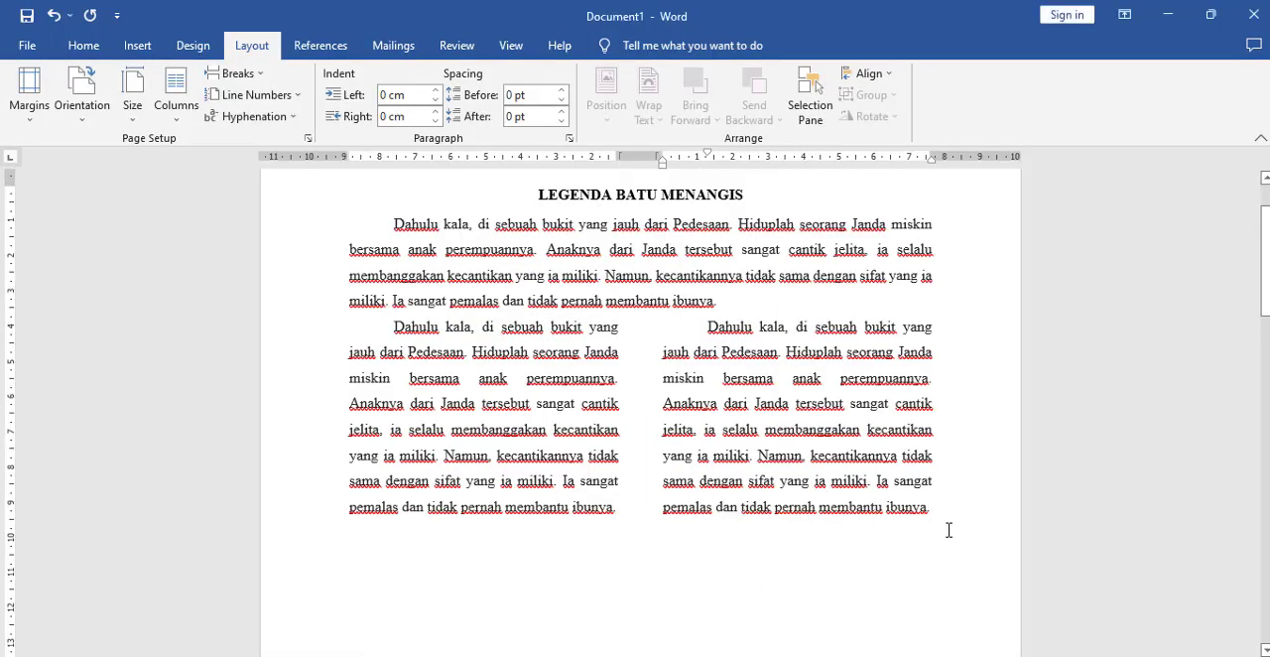
Step: Apply the Three column preset with a line between from this point forward, starting below the two-column text
left_click(99, 45)
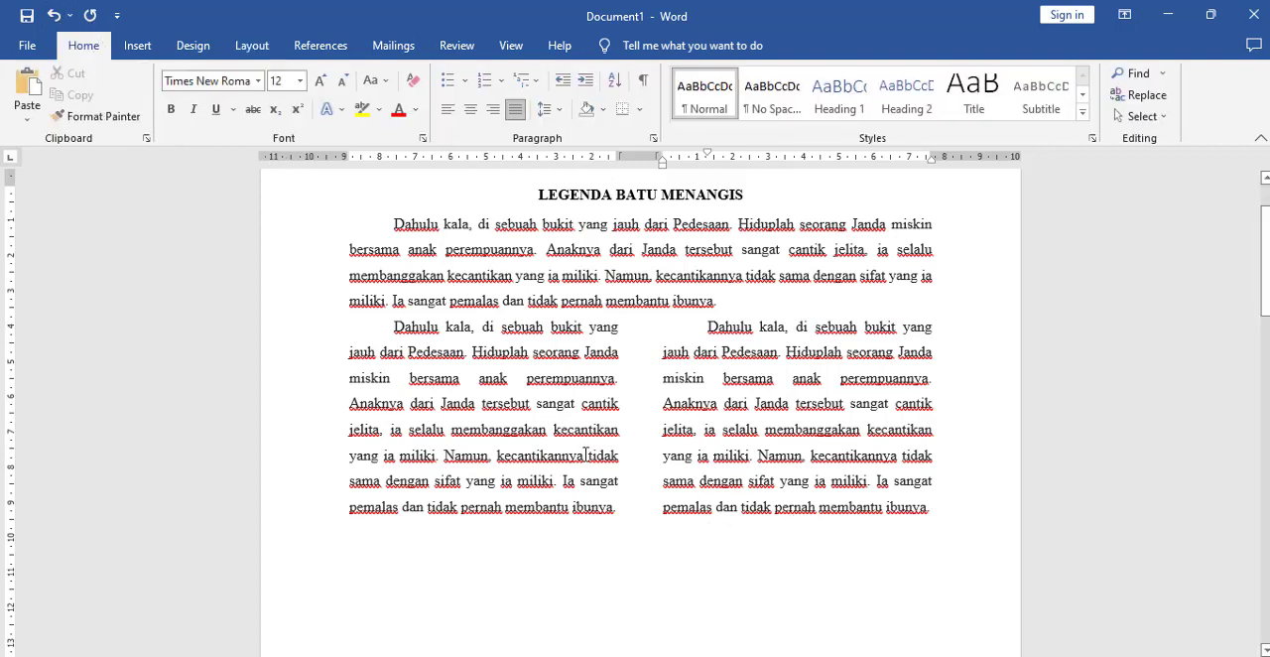
left_click(244, 47)
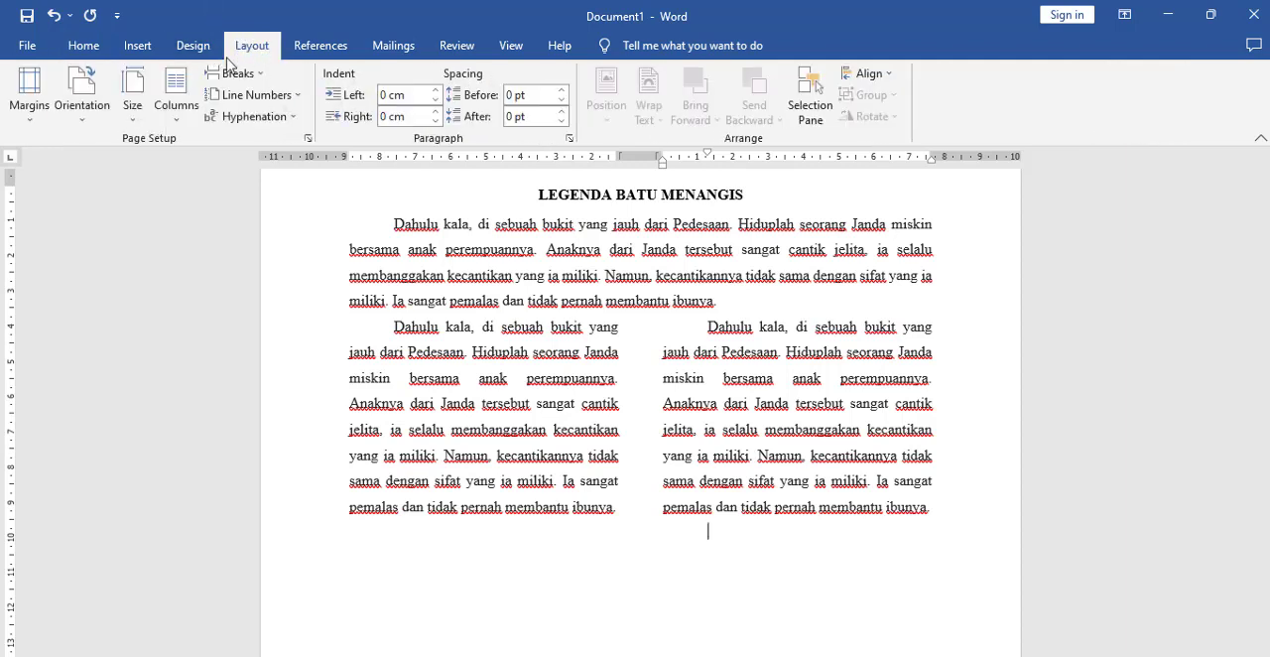
left_click(186, 124)
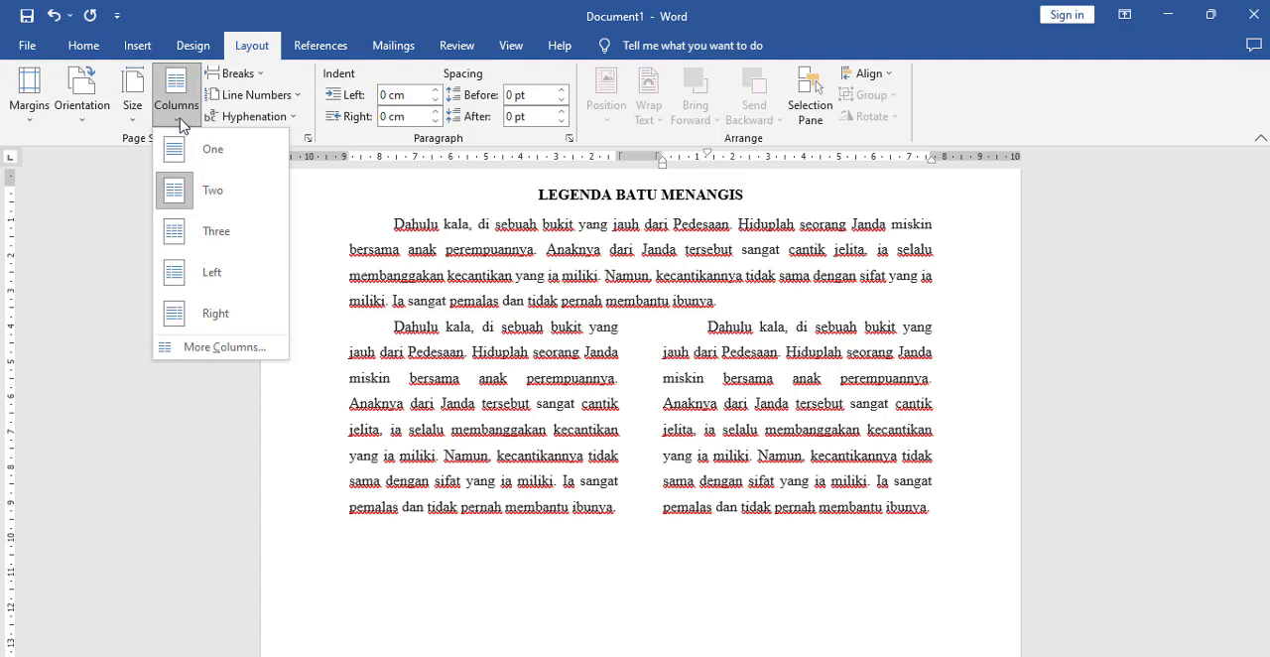
left_click(197, 350)
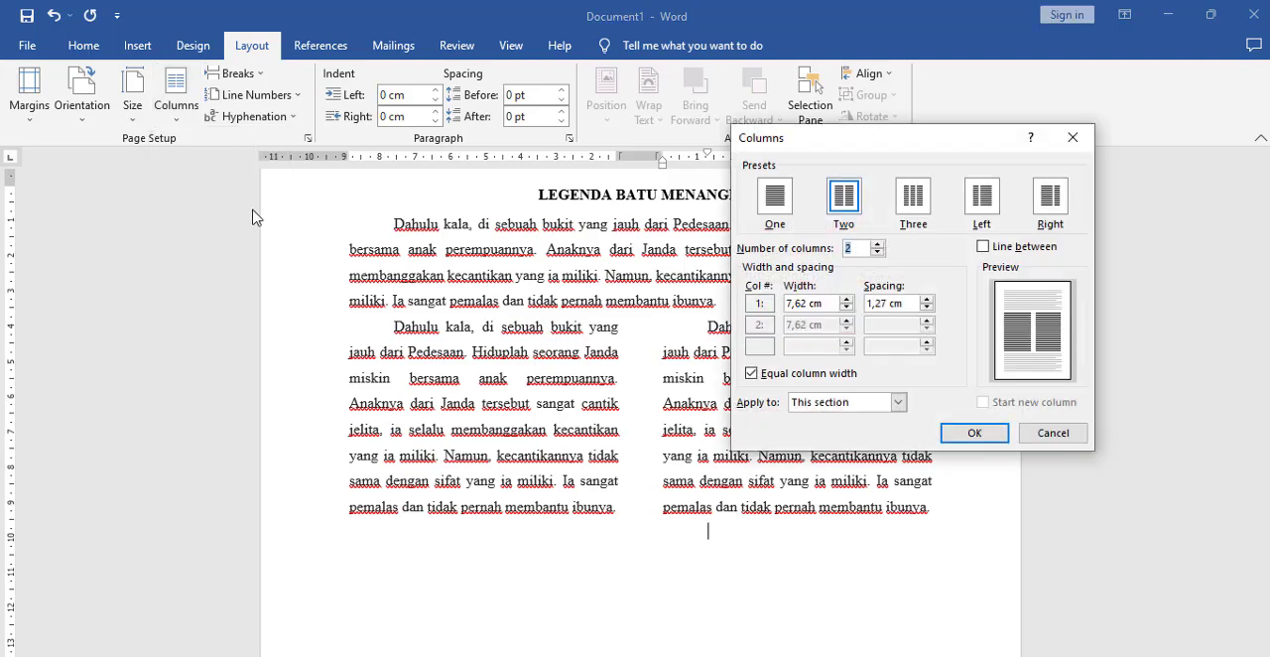
left_click(920, 203)
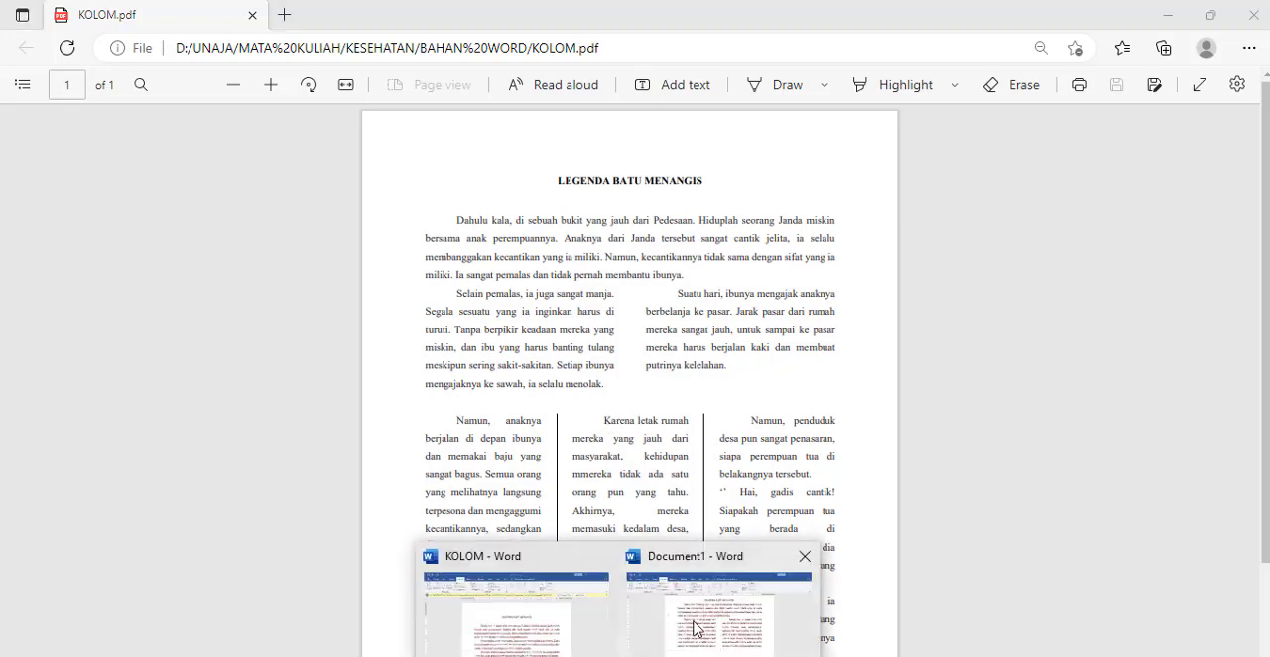
left_click(723, 605)
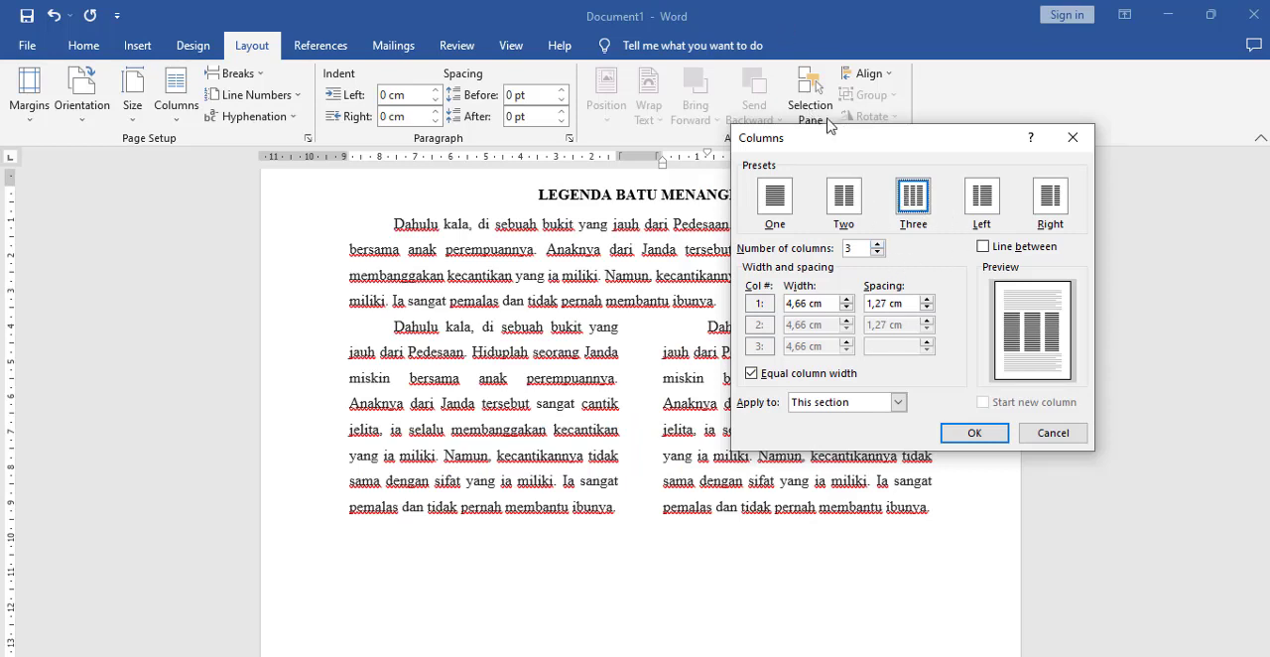
left_click(984, 247)
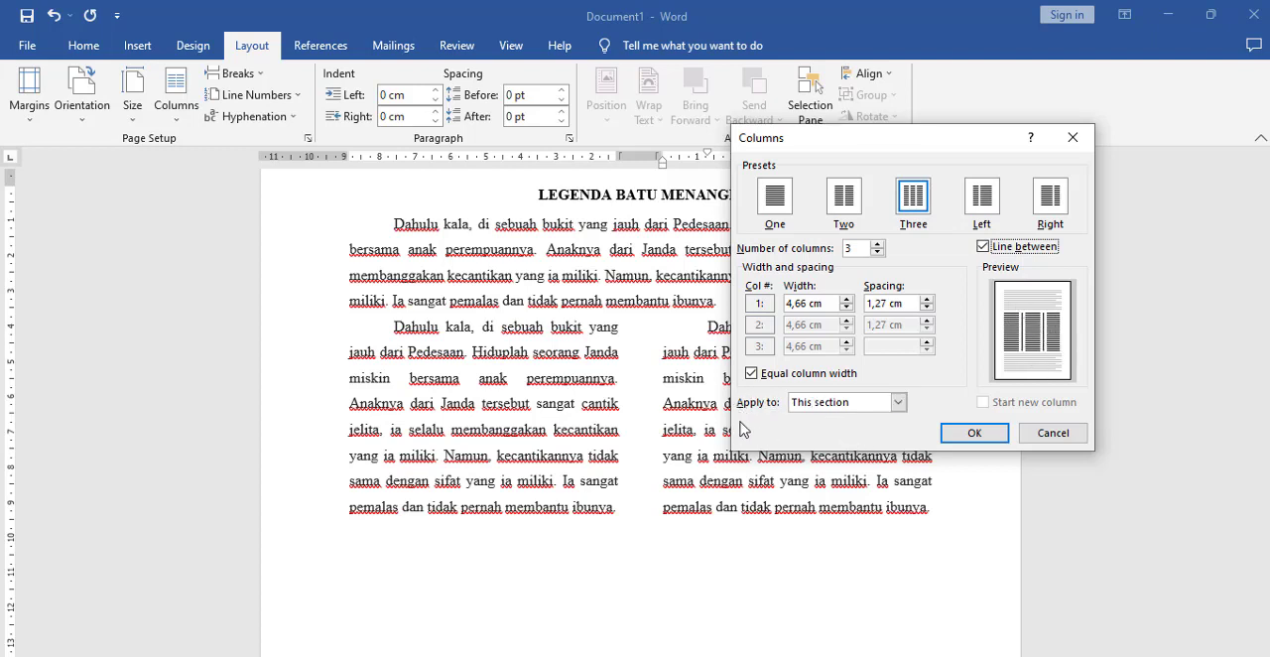
left_click(830, 403)
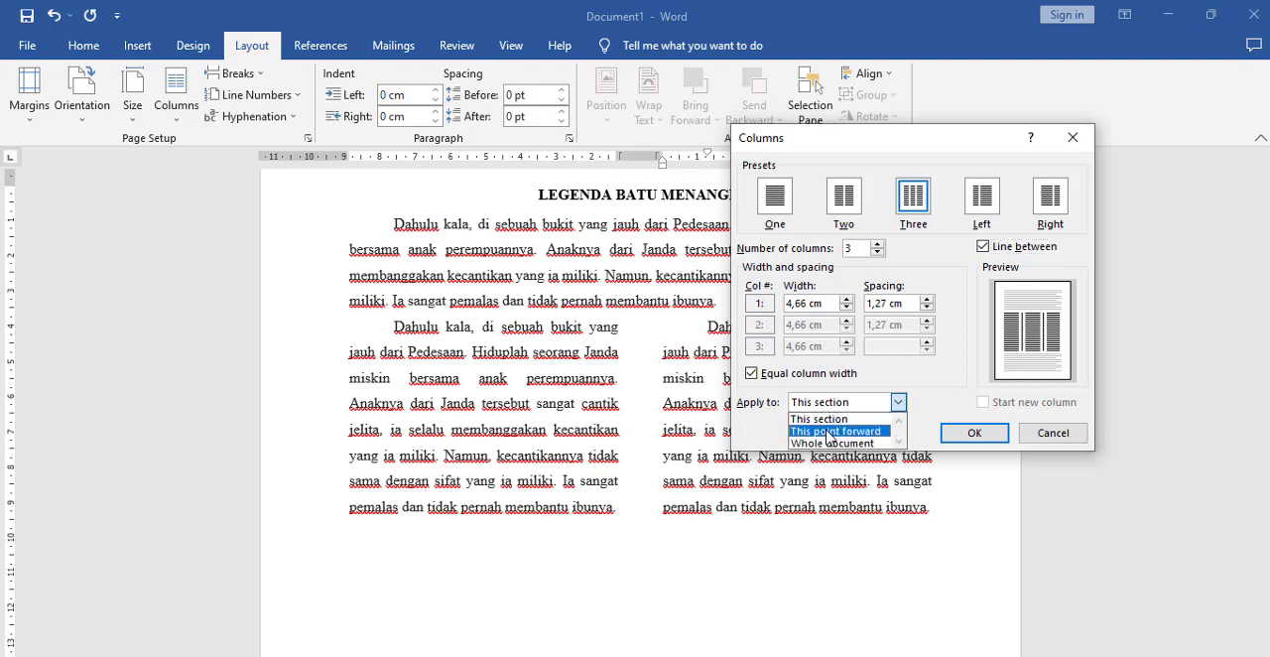
left_click(830, 432)
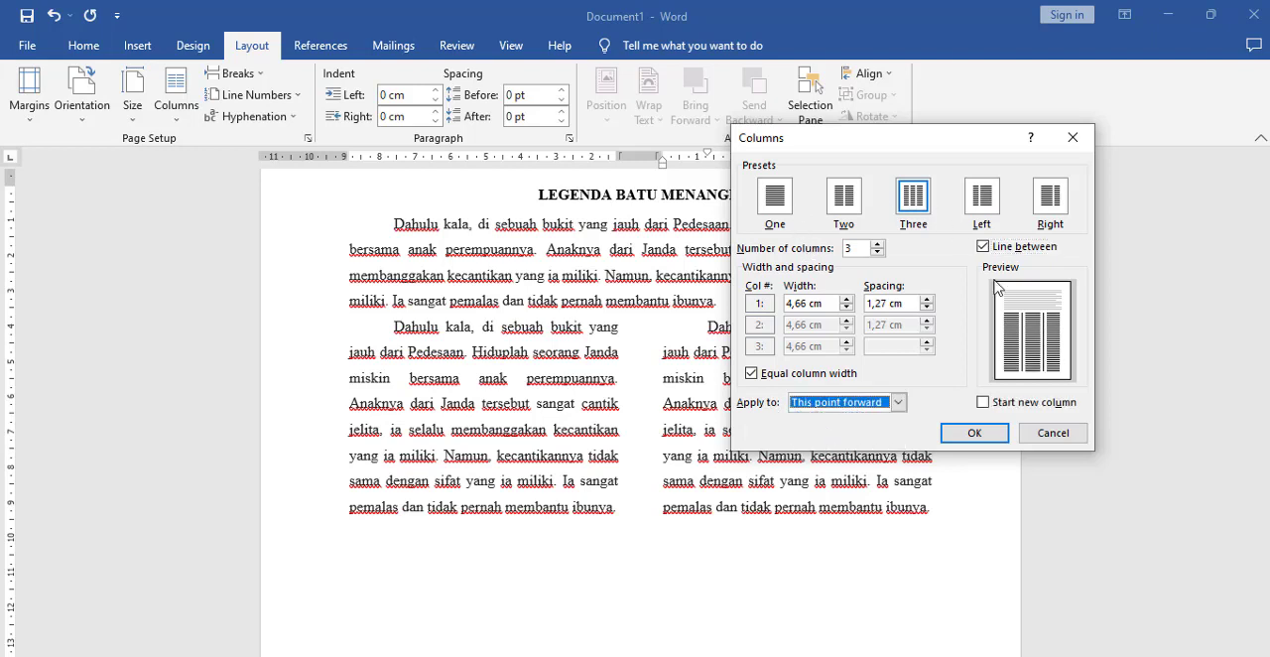
left_click(974, 433)
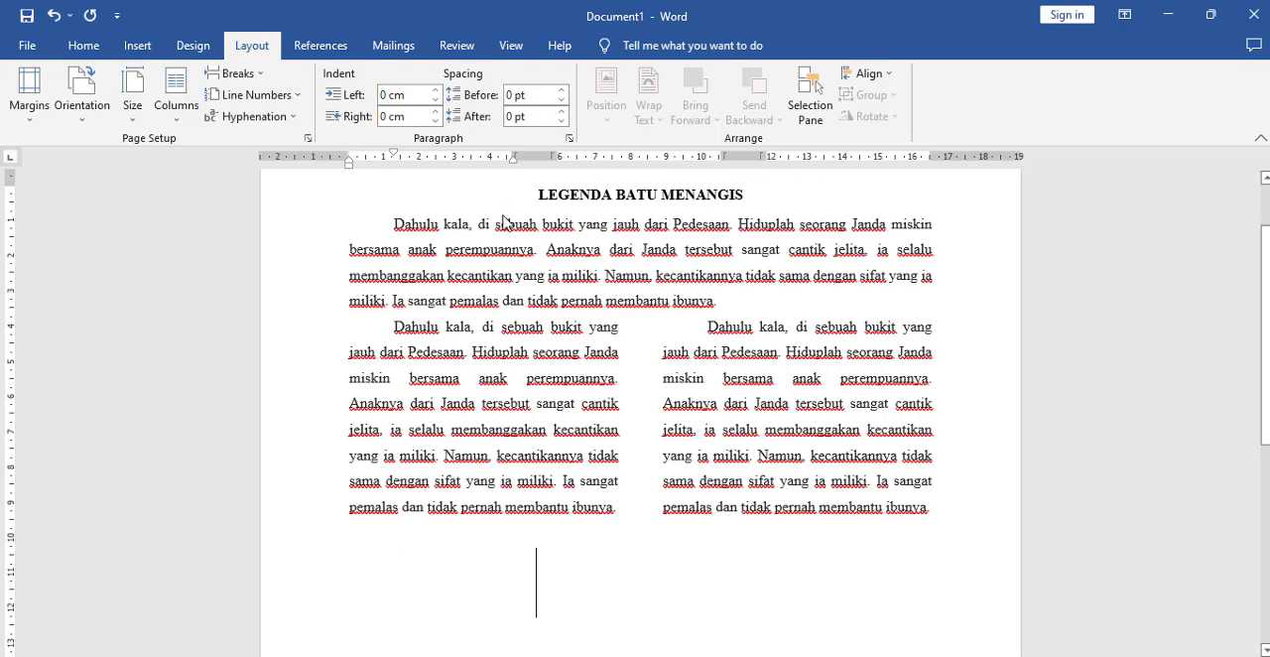
Step: Paste the "Dahulu kala" paragraph into the first of the three columns and insert a column break after it
type("Dahulu kala, di sebuah bukit yang jauh dari Pedesaan. Hiduplah seorang Janda miskin bersama anak perempuannya. Anaknya dari Janda tersebut sangat cantik jelita, ia selalu membanggakan kecantikan yang ia miliki. Namun, kecantikannya tidak sama dengan sifat yang ia miliki. Ia sangat pemalas dan tidak pernah membantu ibunya.")
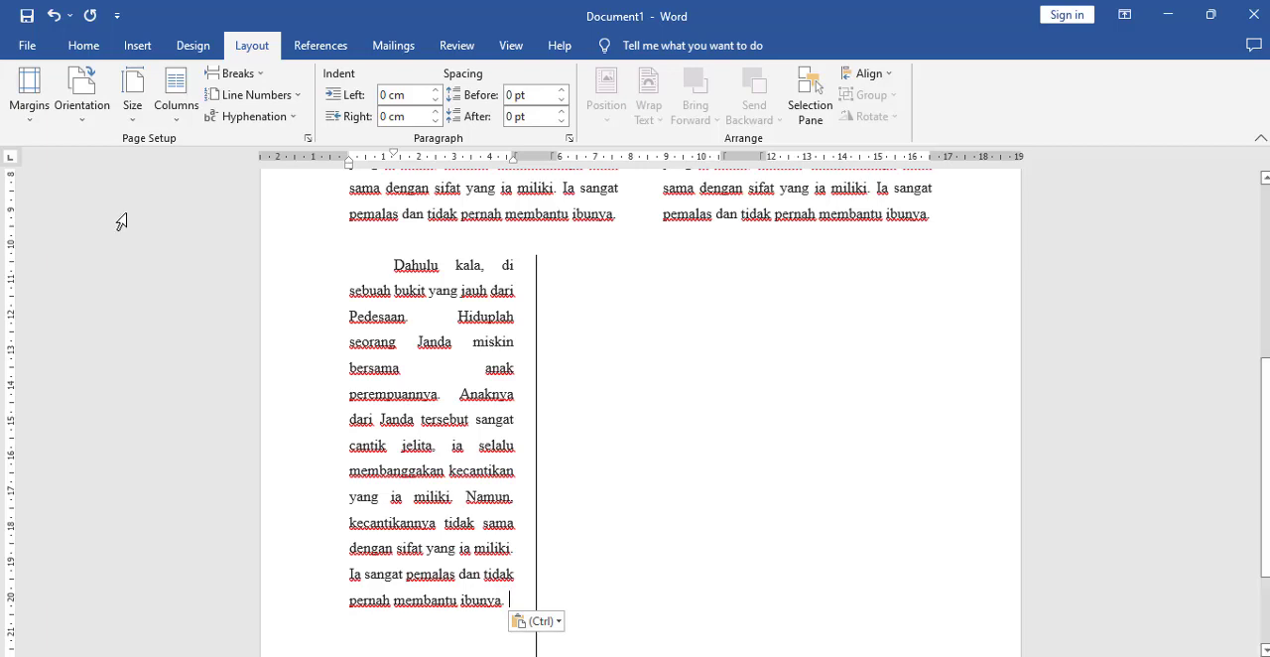
left_click(253, 79)
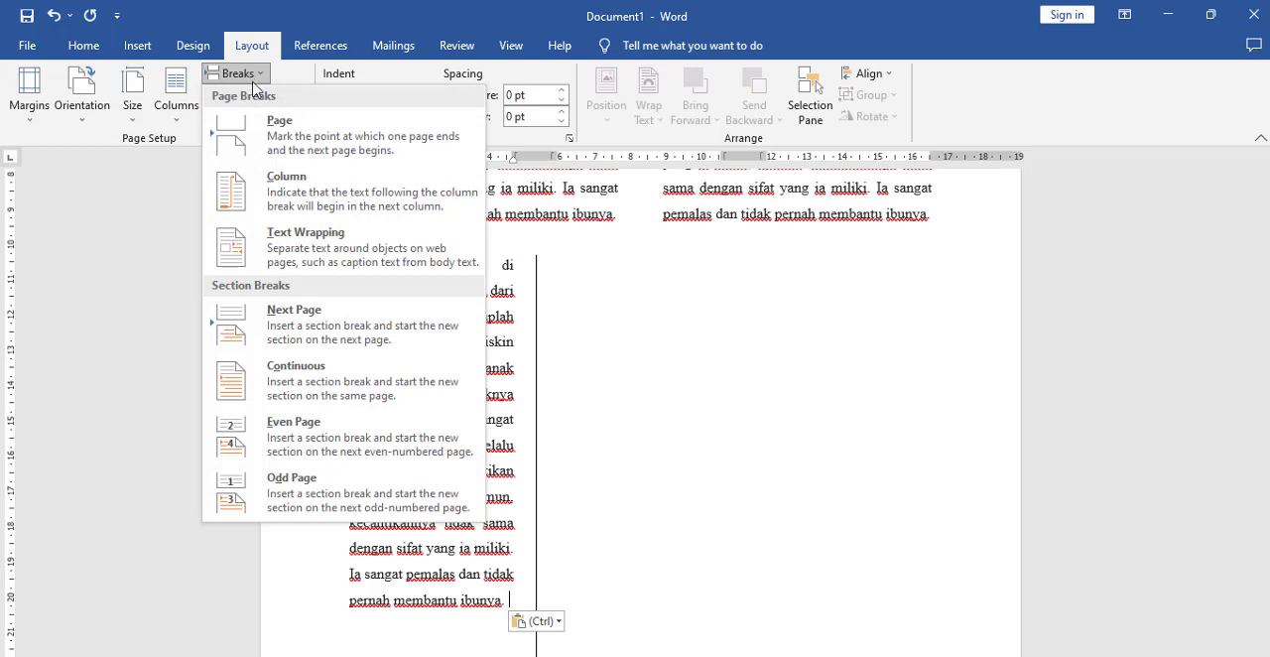
left_click(330, 191)
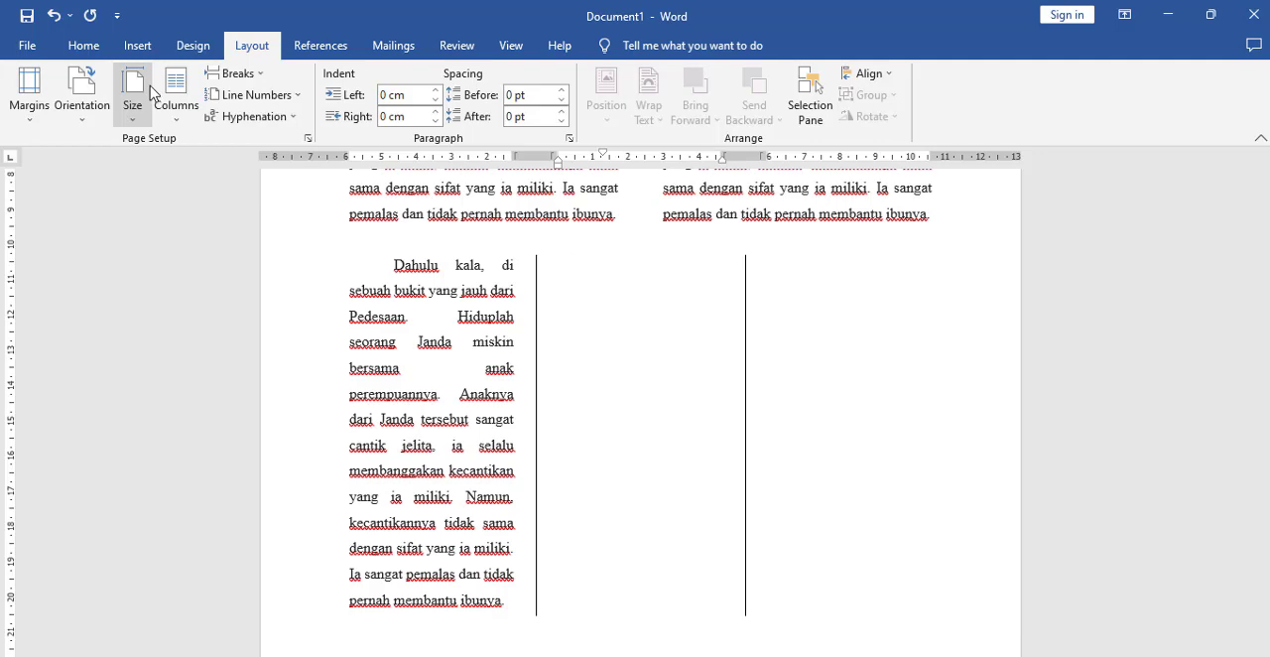
Step: Paste the "Dahulu kala" paragraph into the middle of the three columns and insert a column break after it
type("Dahulu kala, di sebuah bukit yang jauh dari Pedesaan. Hiduplah seorang Janda miskin bersama anak perempuannya. Anaknya dari Janda tersebut sangat cantik jelita, ia selalu membanggakan kecantikan yang ia miliki. Namun, kecantikannya tidak sama dengan sifat yang ia miliki. Ia sangat pemalas dan tidak pernah membantu ibunya.")
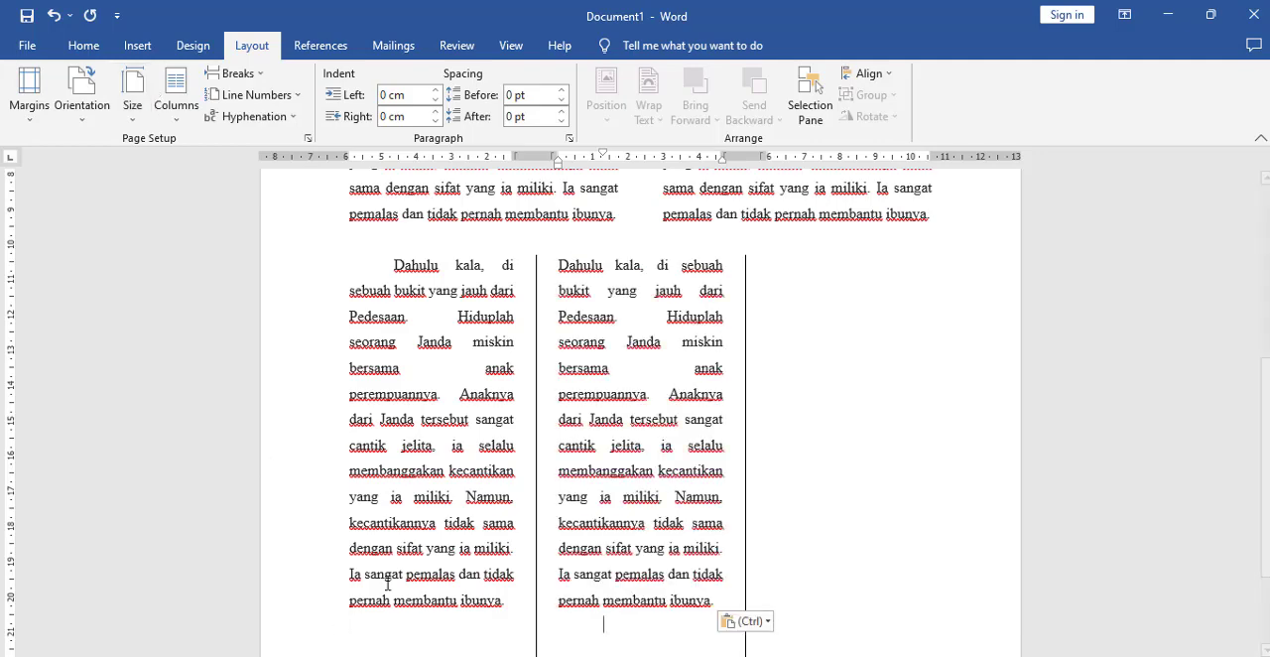
scroll(387, 586, "down", 2)
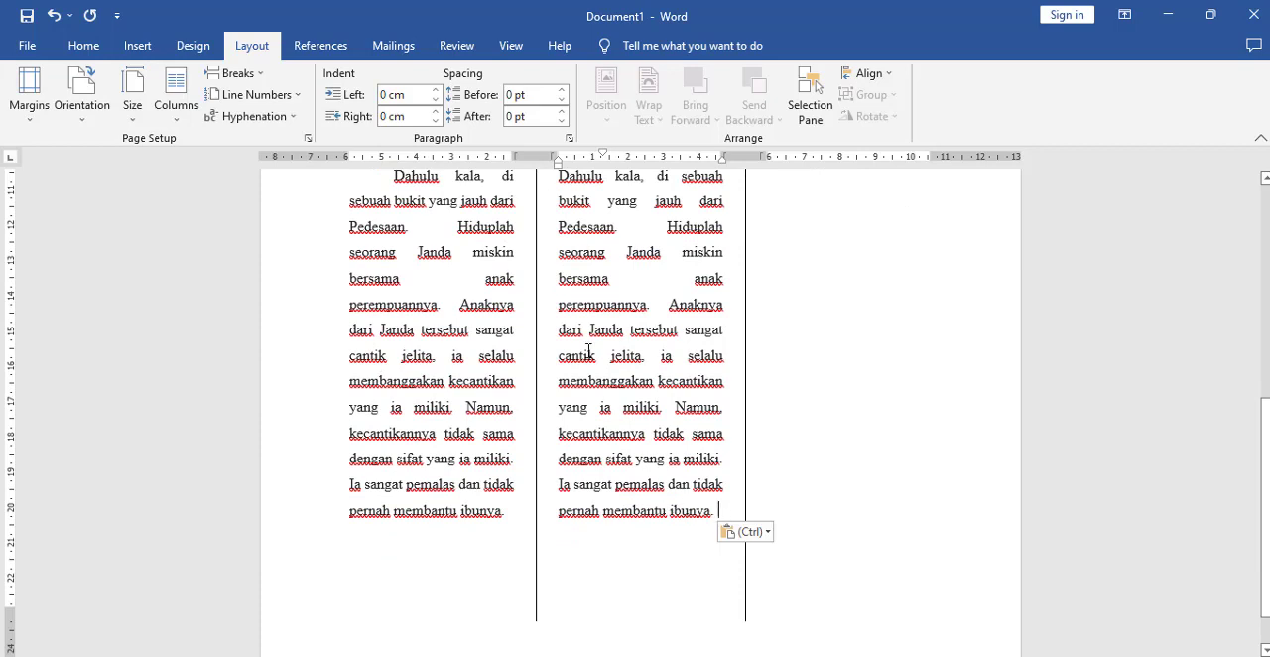
left_click(257, 76)
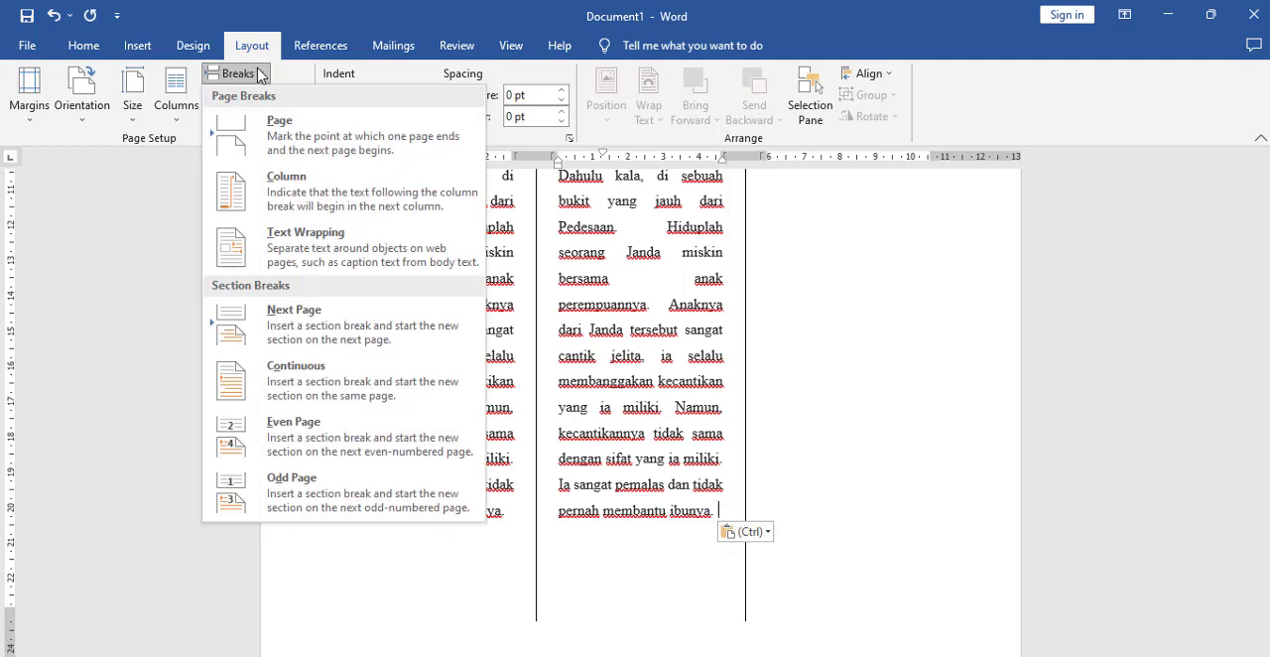
left_click(305, 190)
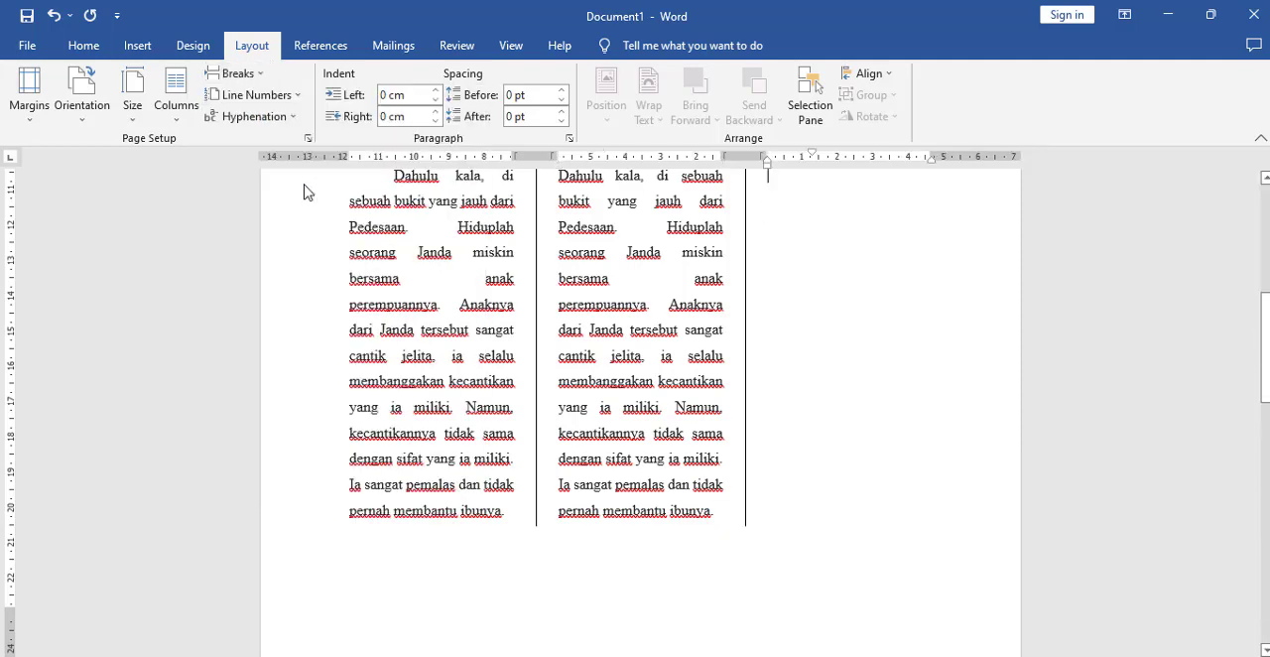
Step: Paste the "Dahulu kala" paragraph into the last of the three columns
scroll(920, 355, "up", 2)
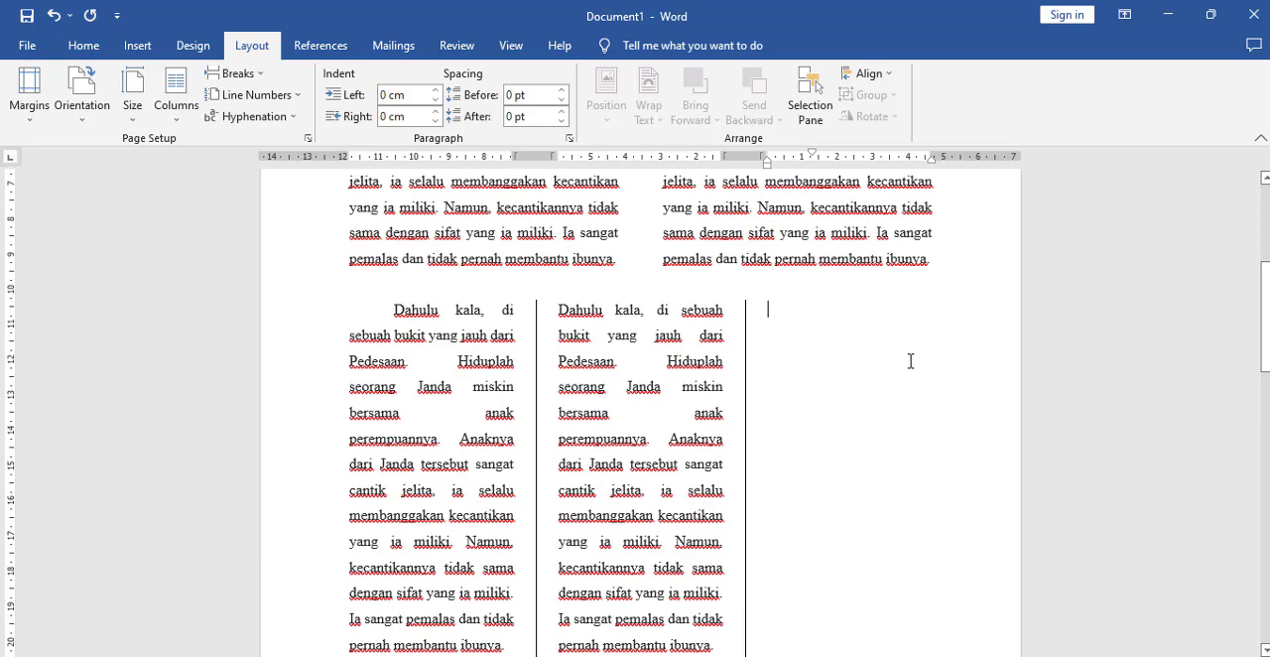
type("Dahulu kala, di sebuah bukit yang jauh dari Pedesaan. Hiduplah seorang Janda miskin bersama anak perempuannya. Anaknya dari Janda tersebut sangat cantik jelita, ia selalu membanggakan kecantikan yang ia miliki. Namun, kecantikannya tidak sama dengan sifat yang ia miliki. Ia sangat pemalas dan tidak pernah membantu ibunya.")
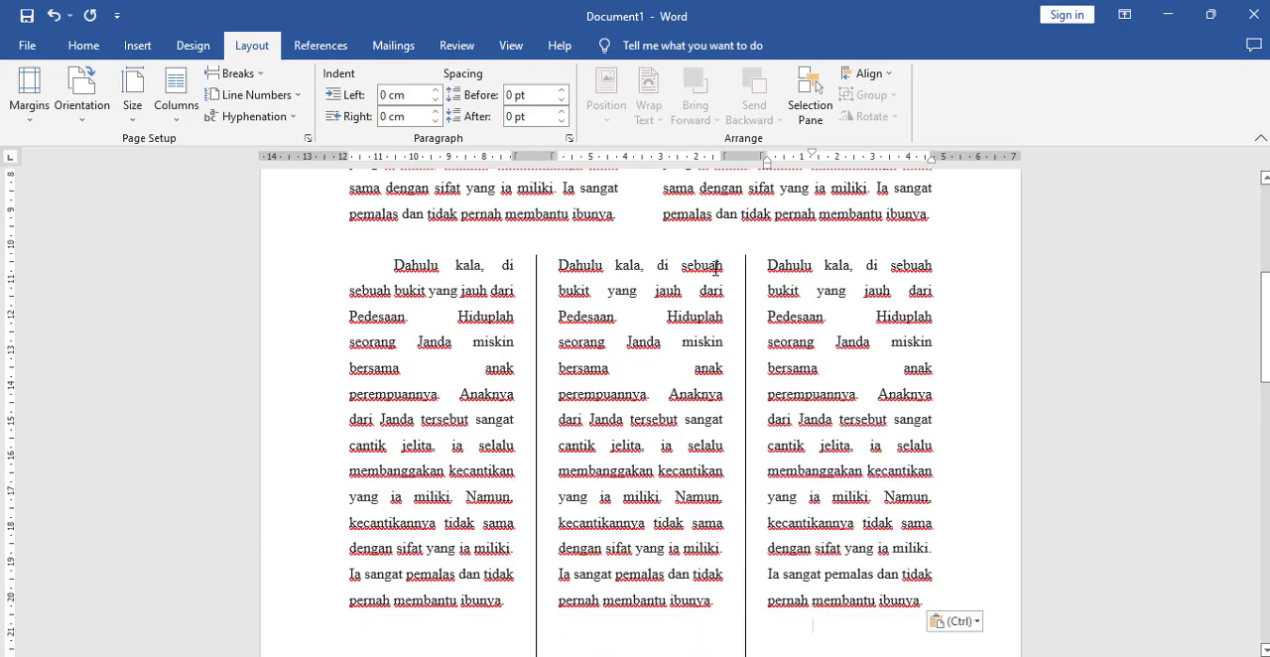
scroll(766, 378, "up", 4)
scroll(768, 379, "down", 6)
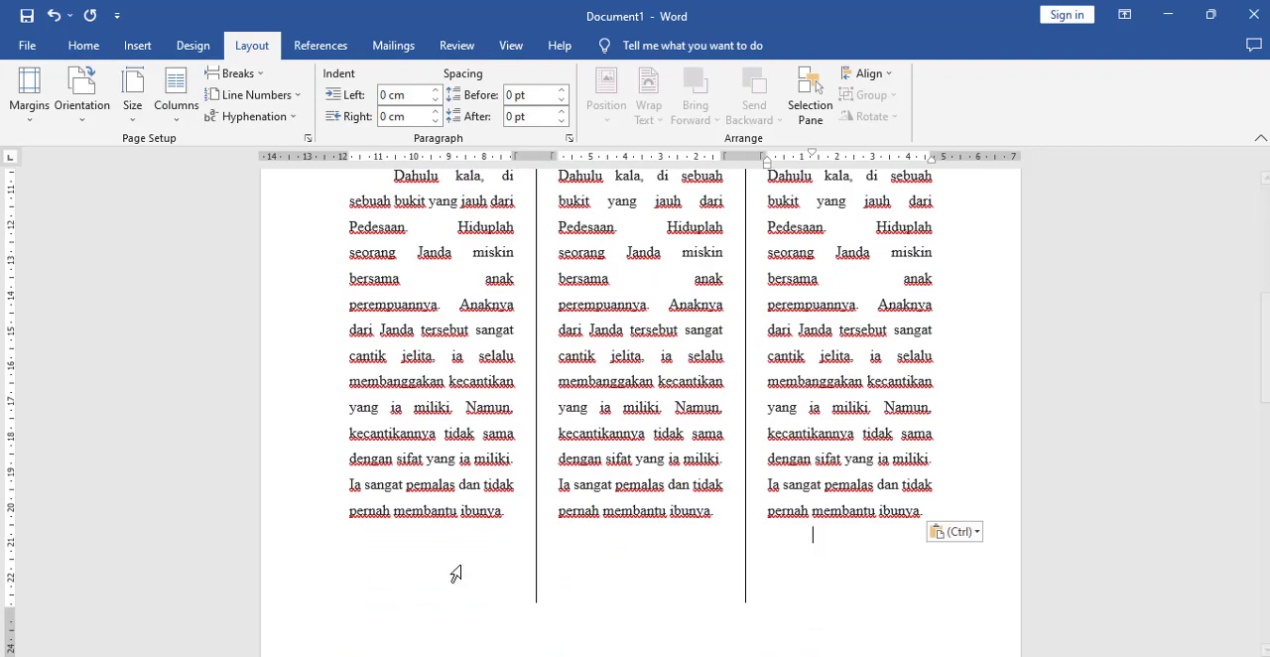
Step: Switch to KOLOM.pdf to examine the closing paragraph below the three columns, and return to Document1 in Word
key("alt+Tab")
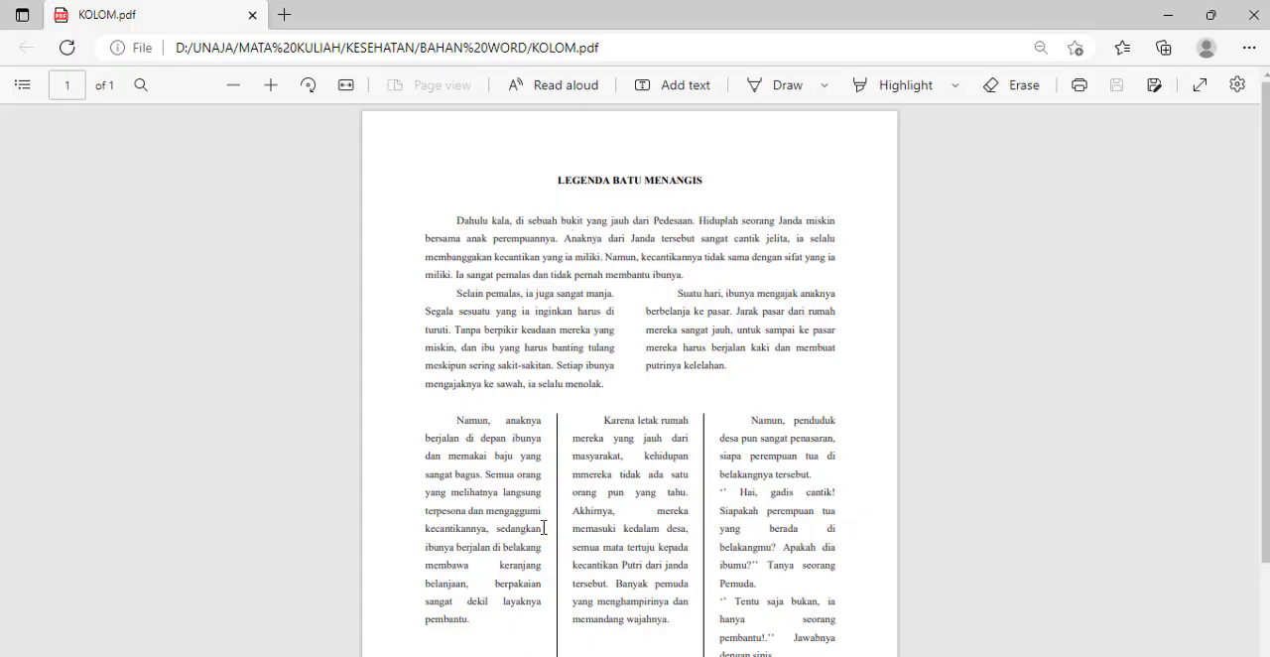
scroll(727, 482, "down", 3)
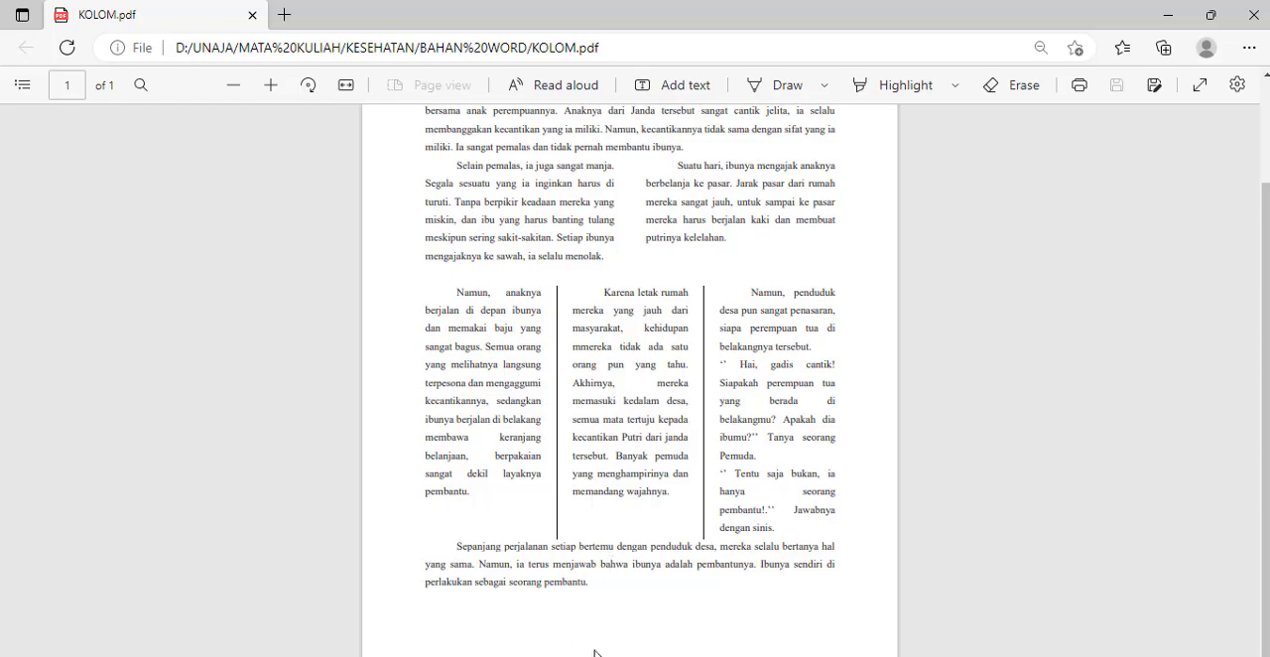
left_click(690, 640)
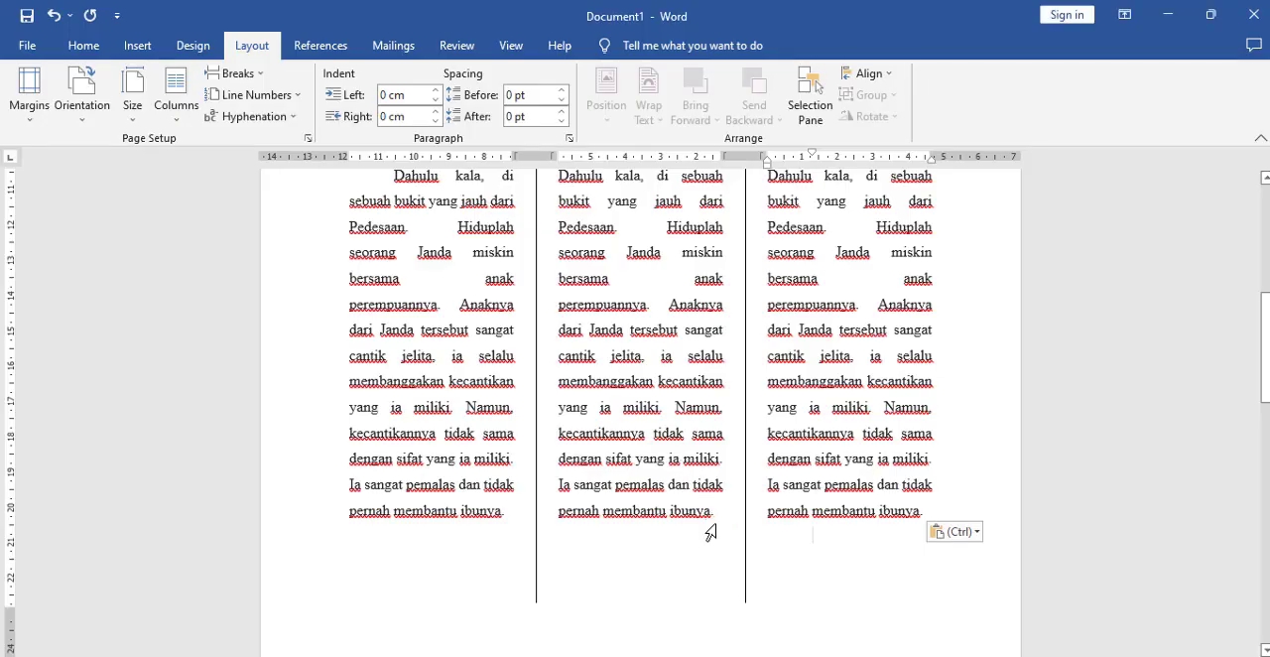
scroll(714, 536, "down", 2)
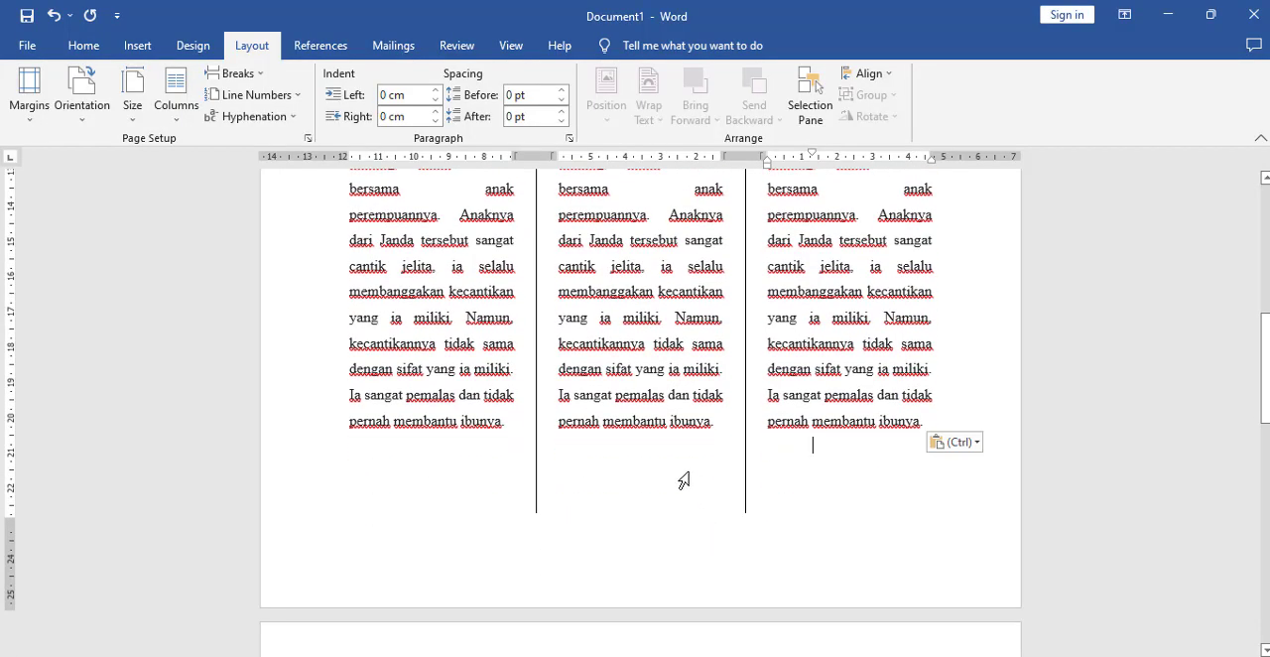
scroll(689, 474, "up", 4)
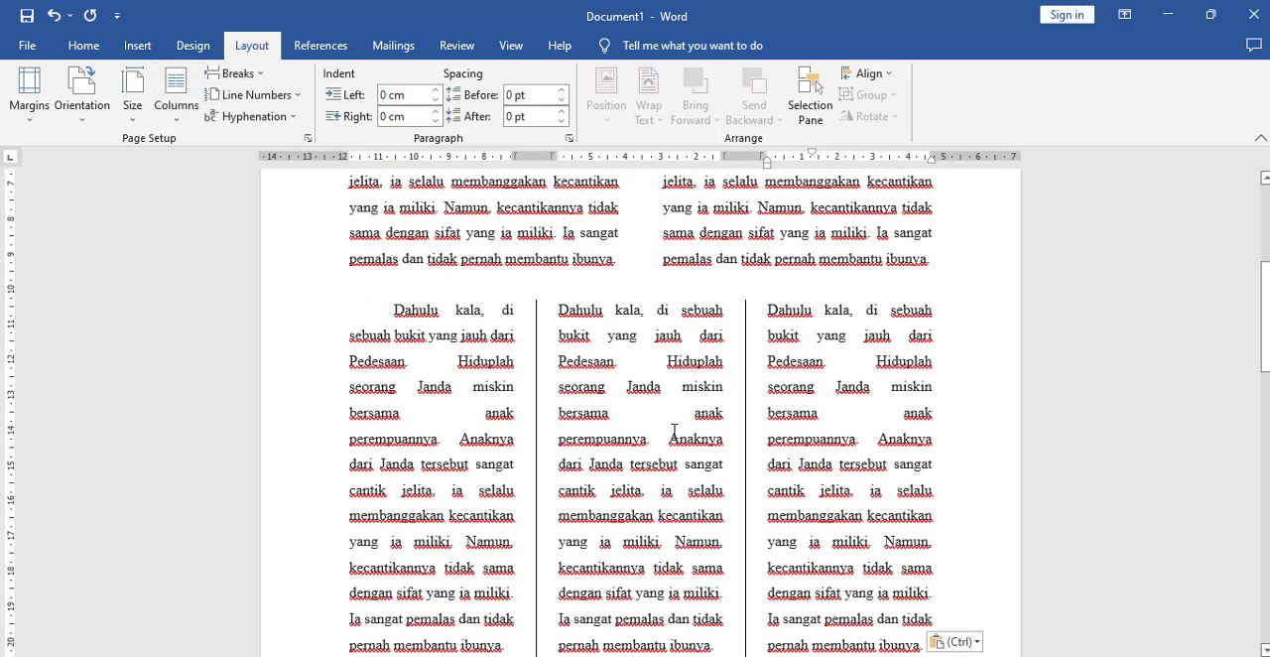
scroll(641, 422, "down", 2)
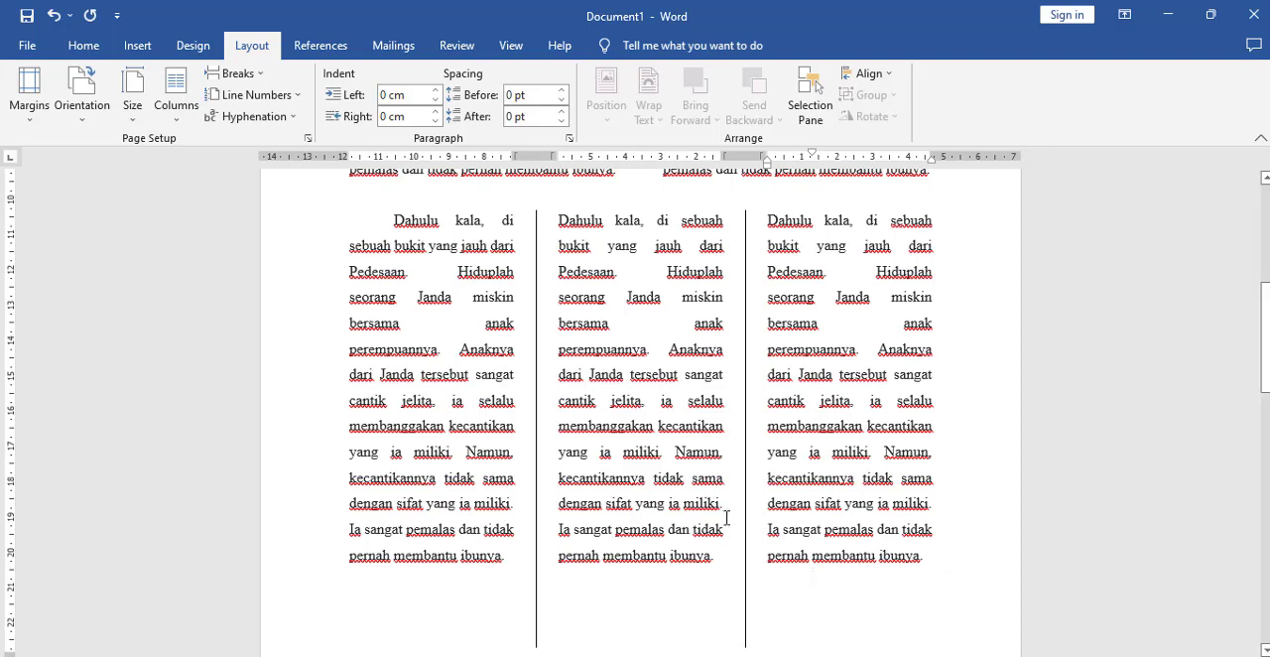
left_click(186, 119)
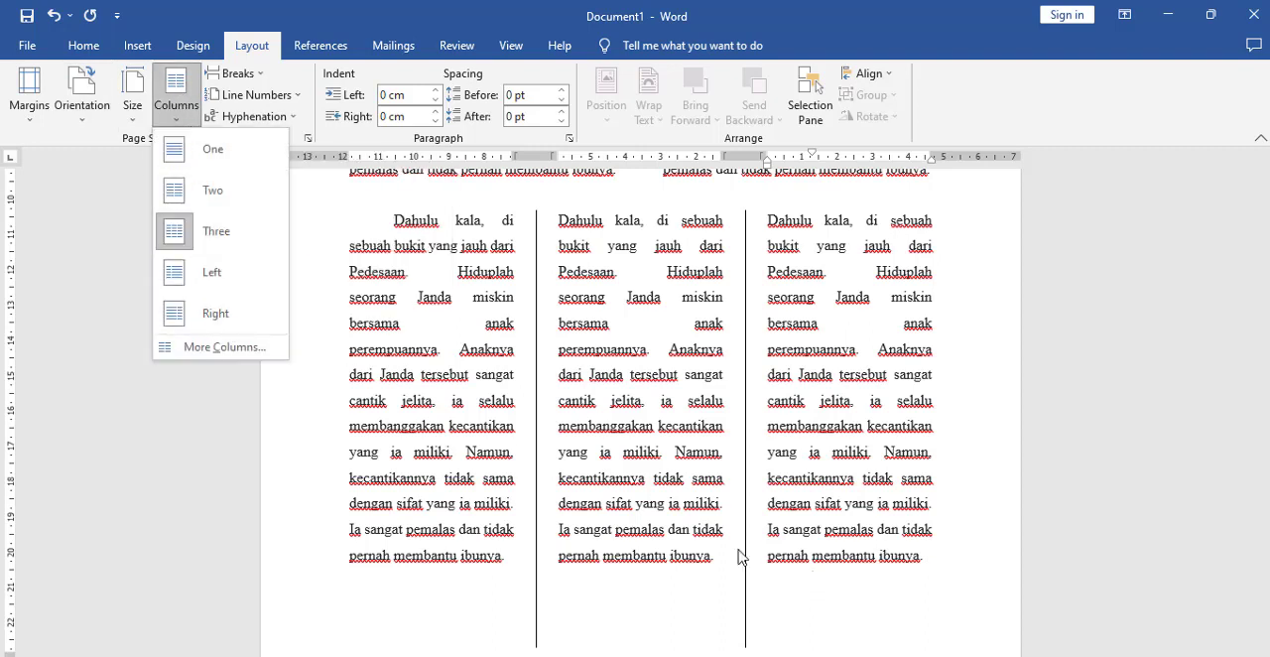
left_click(829, 573)
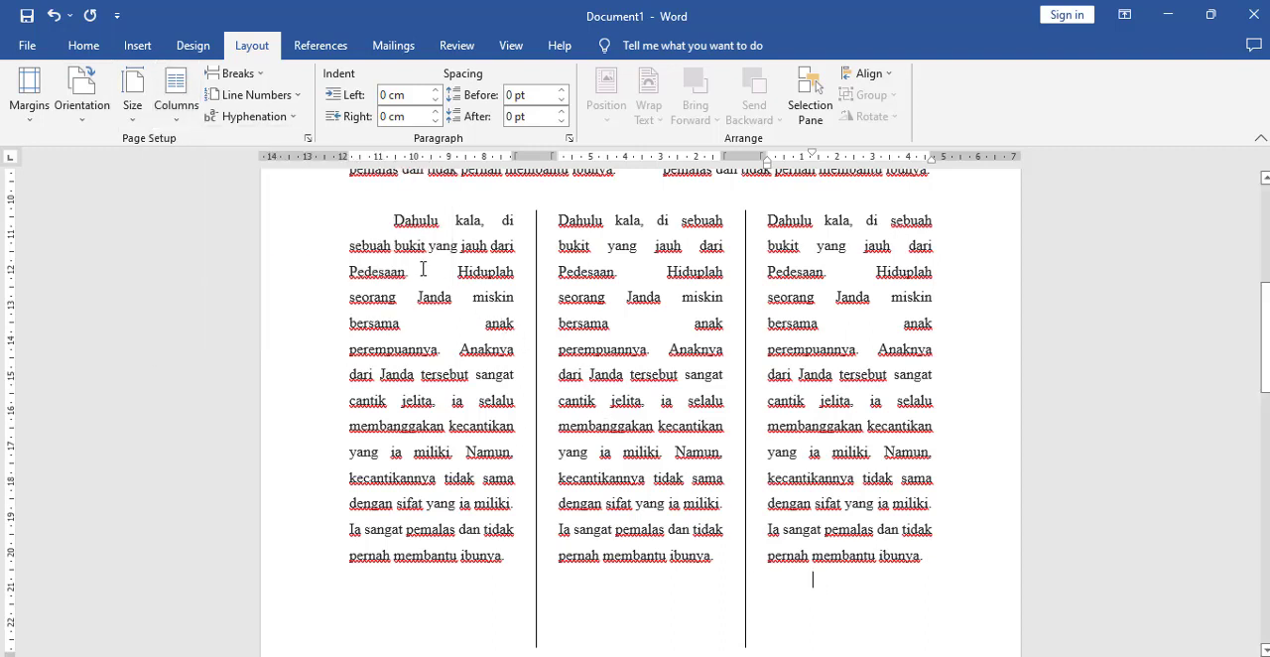
left_click(397, 220)
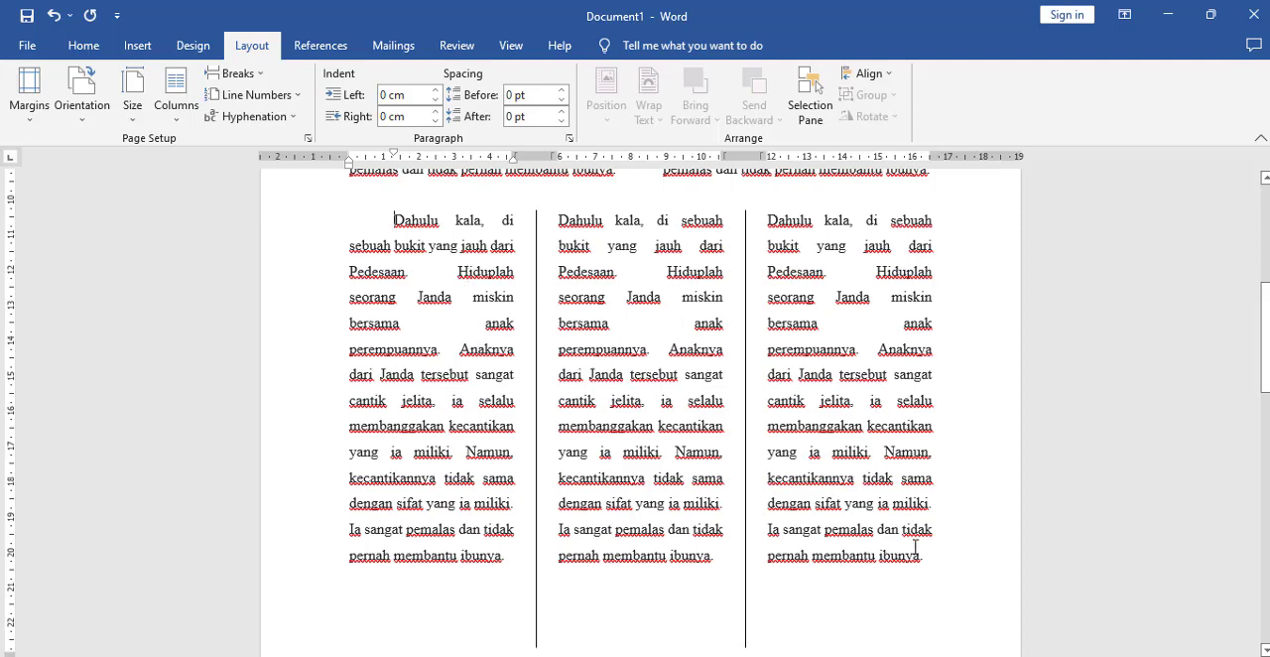
Step: Apply the One column preset from this point forward, starting on the empty line below the third column's text
left_click(856, 606)
scroll(908, 573, "down", 2)
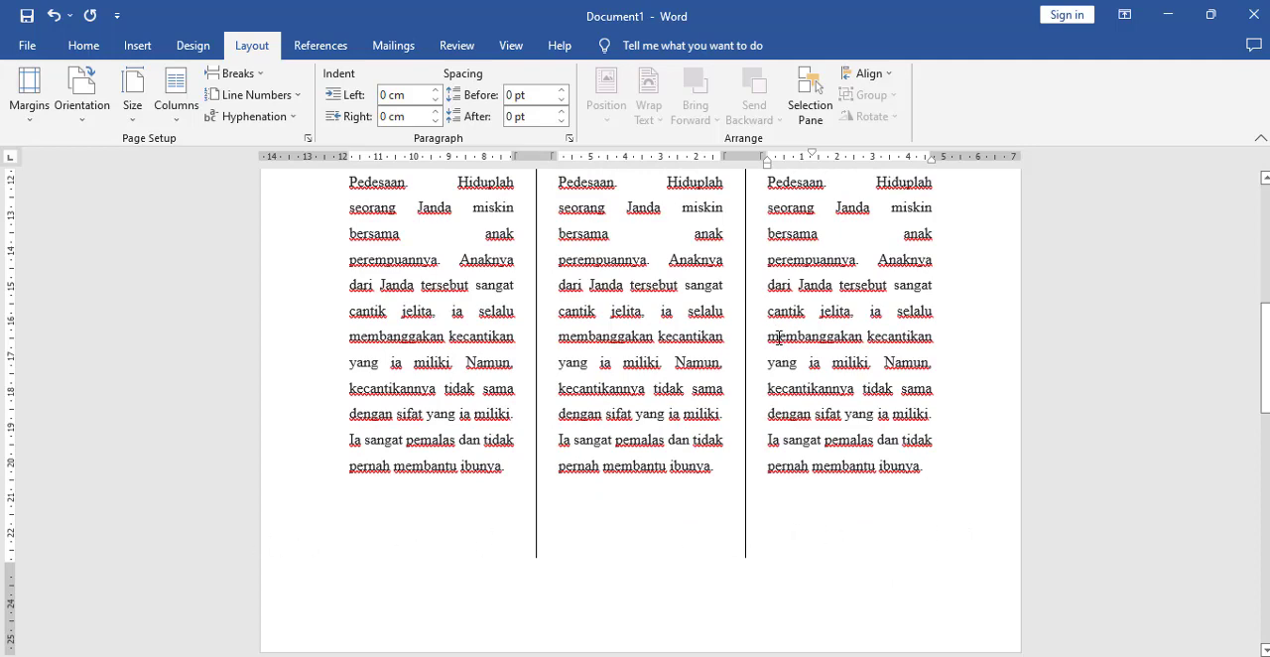
scroll(761, 312, "up", 3)
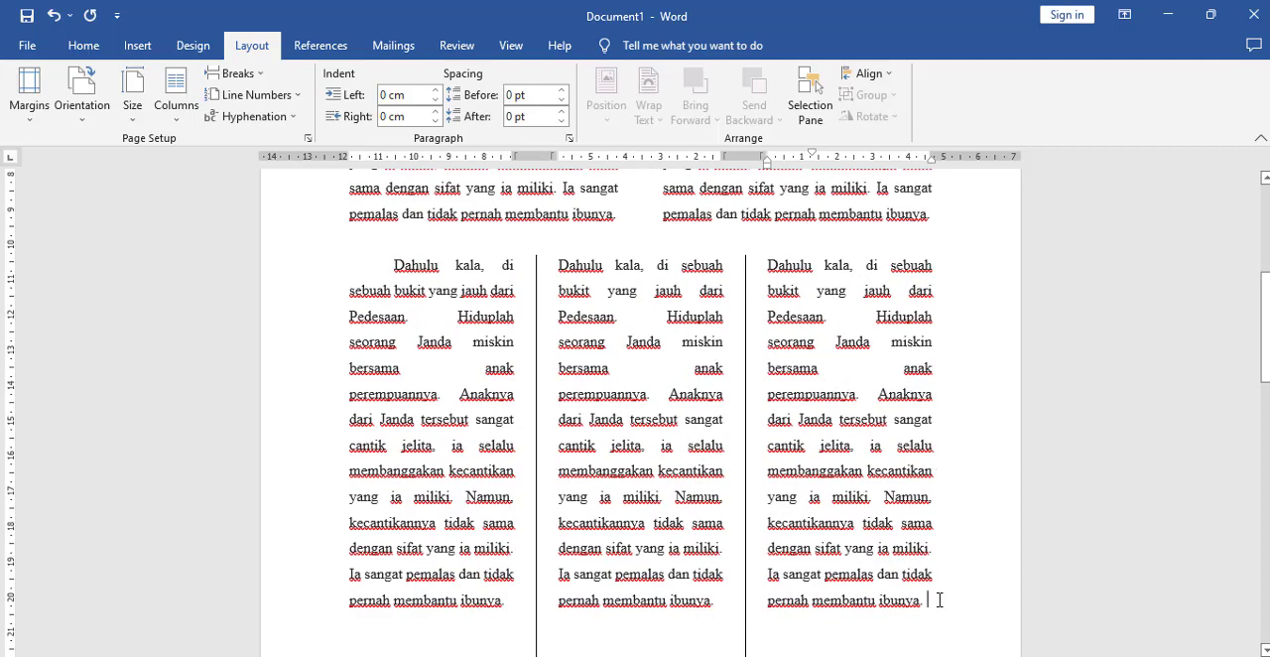
scroll(922, 482, "up", 1)
scroll(933, 510, "down", 2)
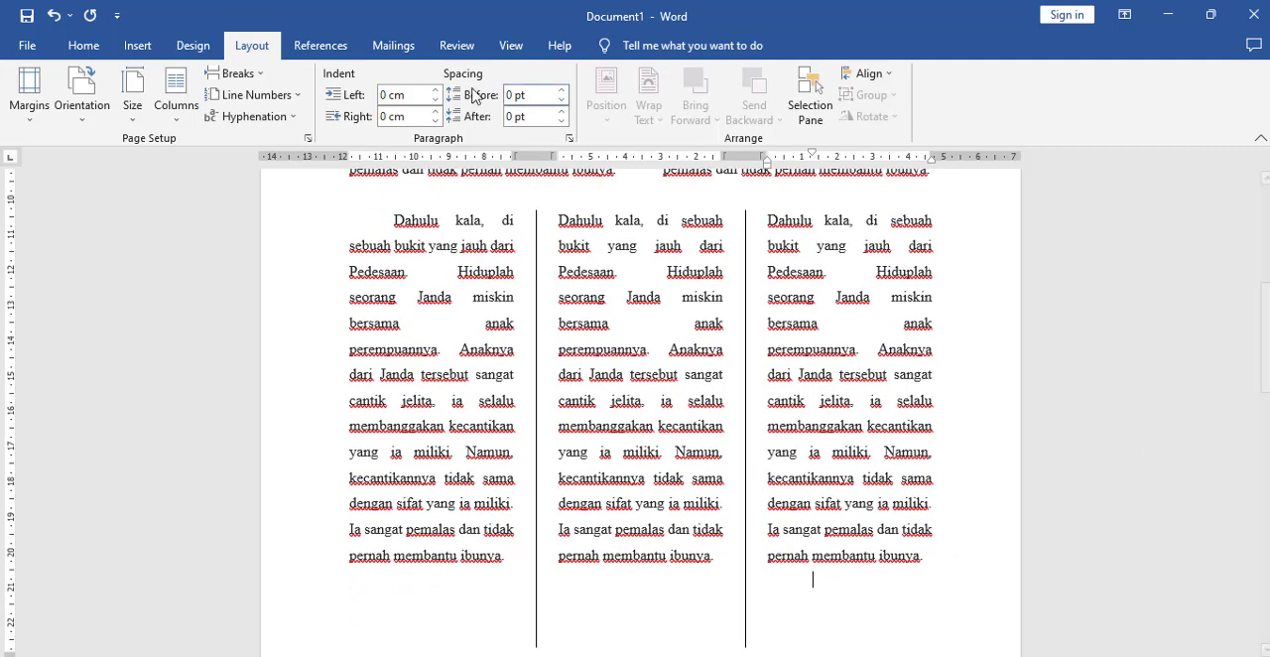
left_click(169, 117)
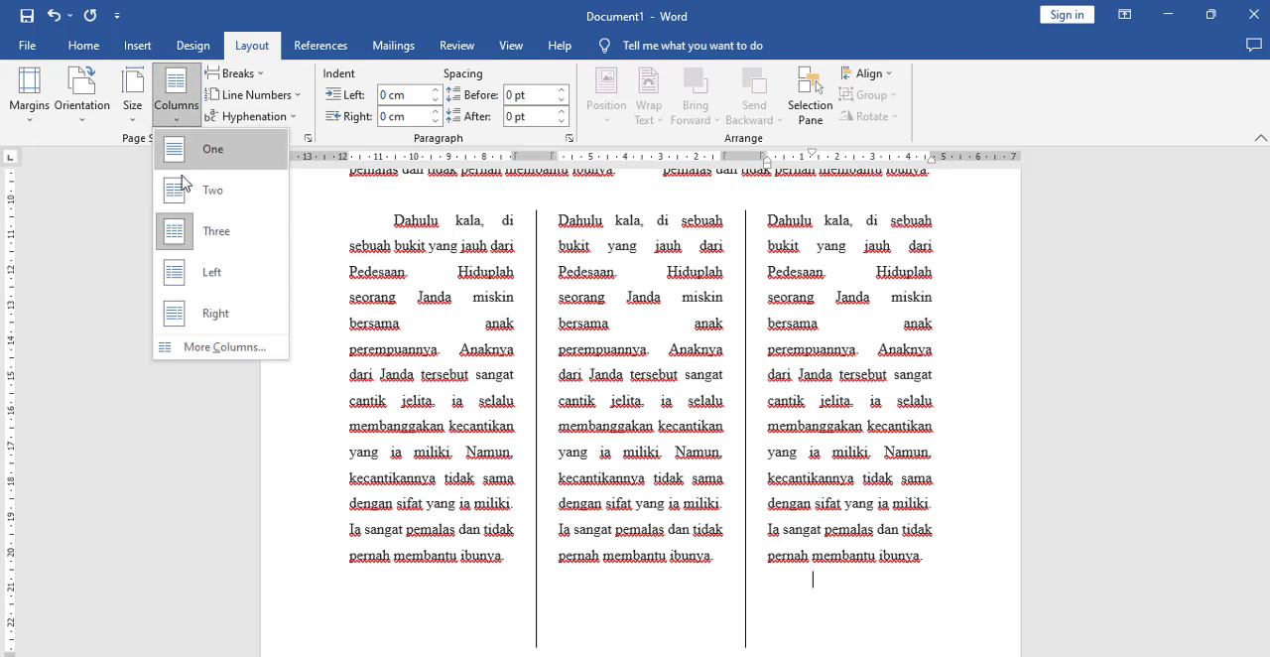
left_click(189, 349)
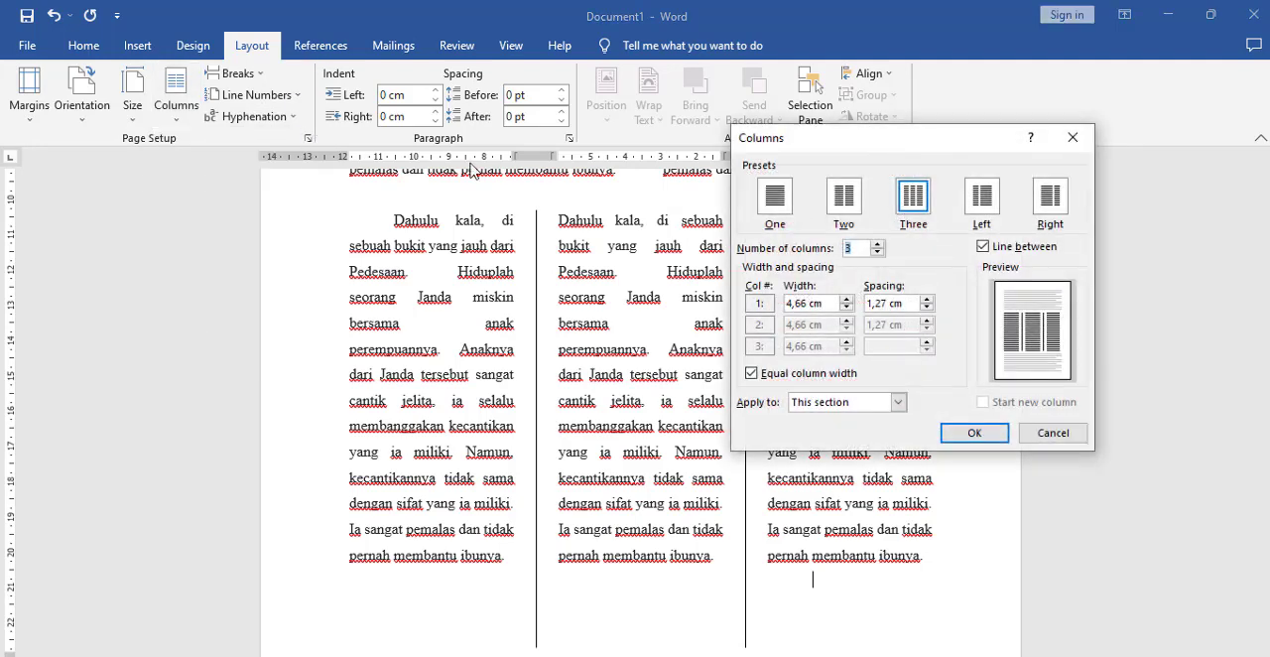
left_click(776, 207)
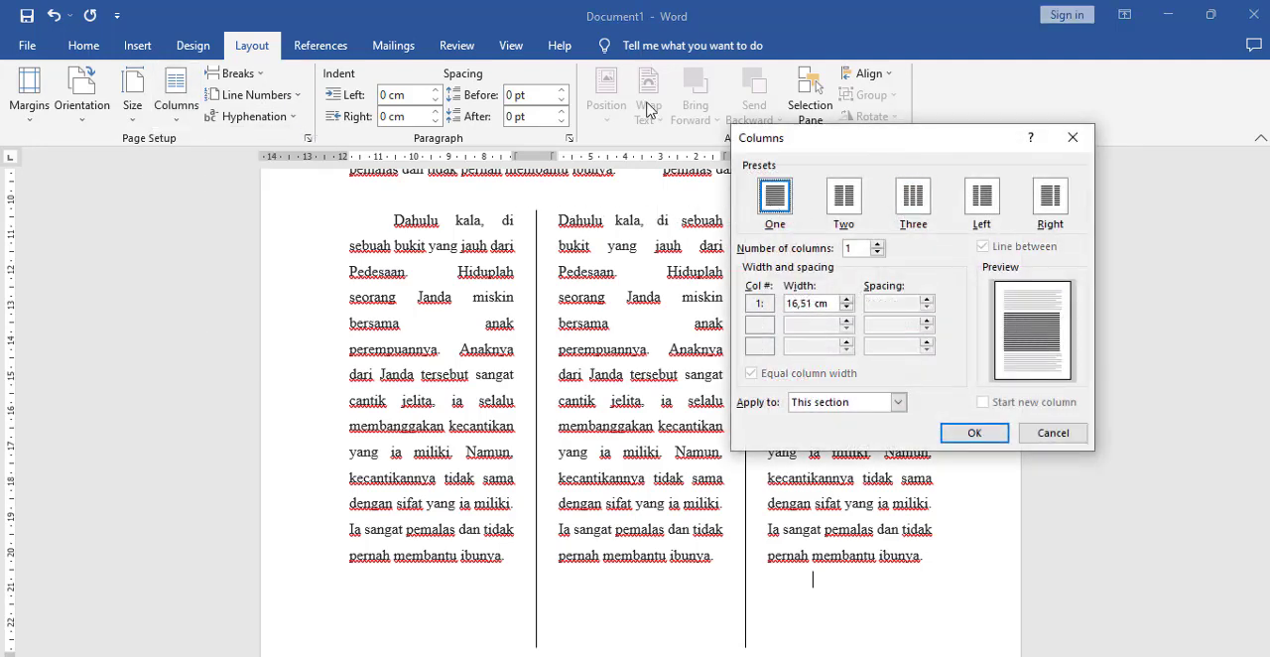
left_click(896, 405)
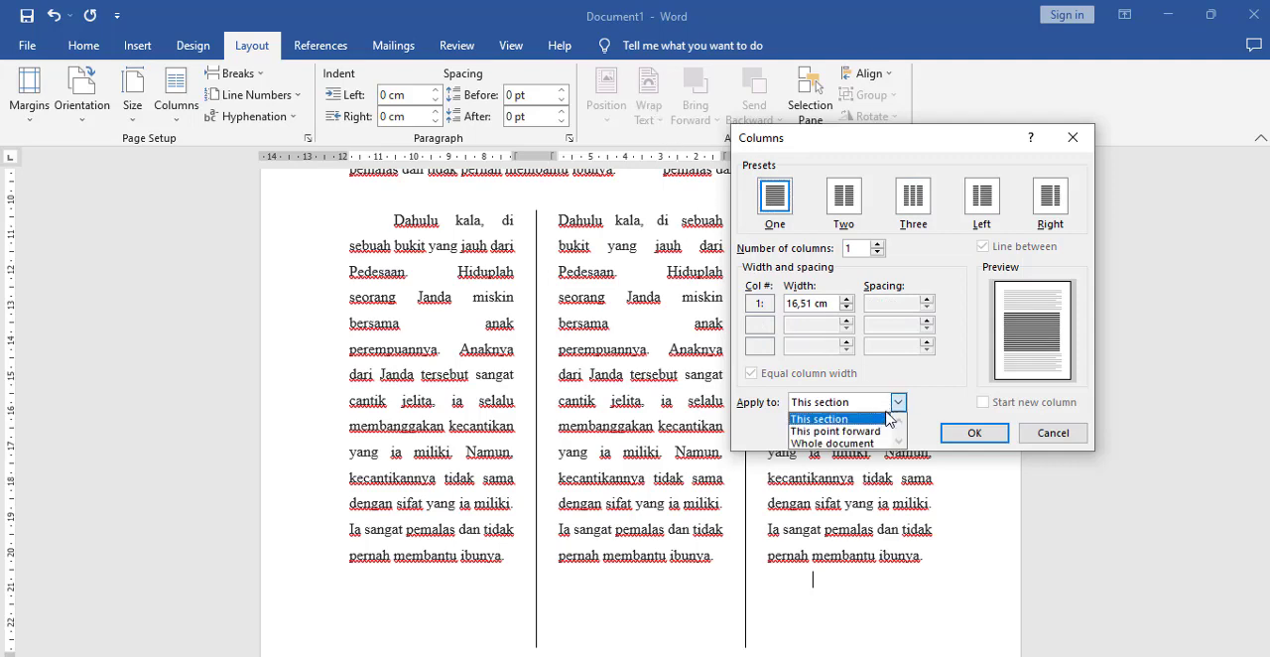
left_click(878, 432)
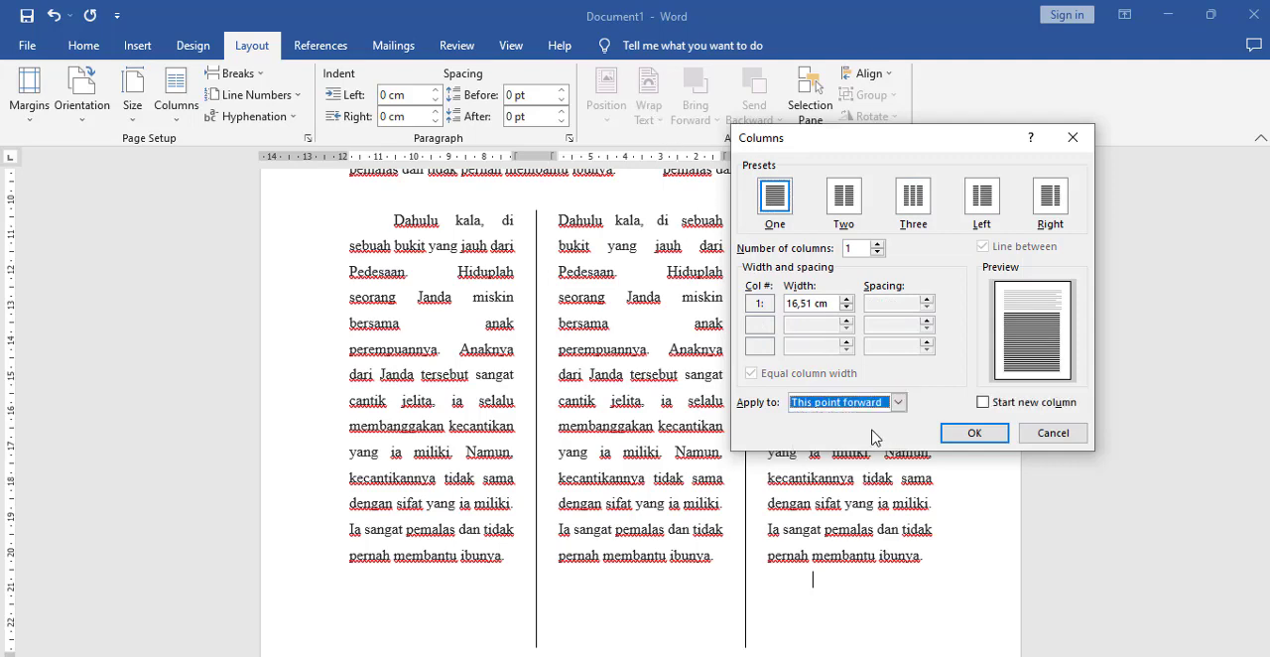
left_click(970, 437)
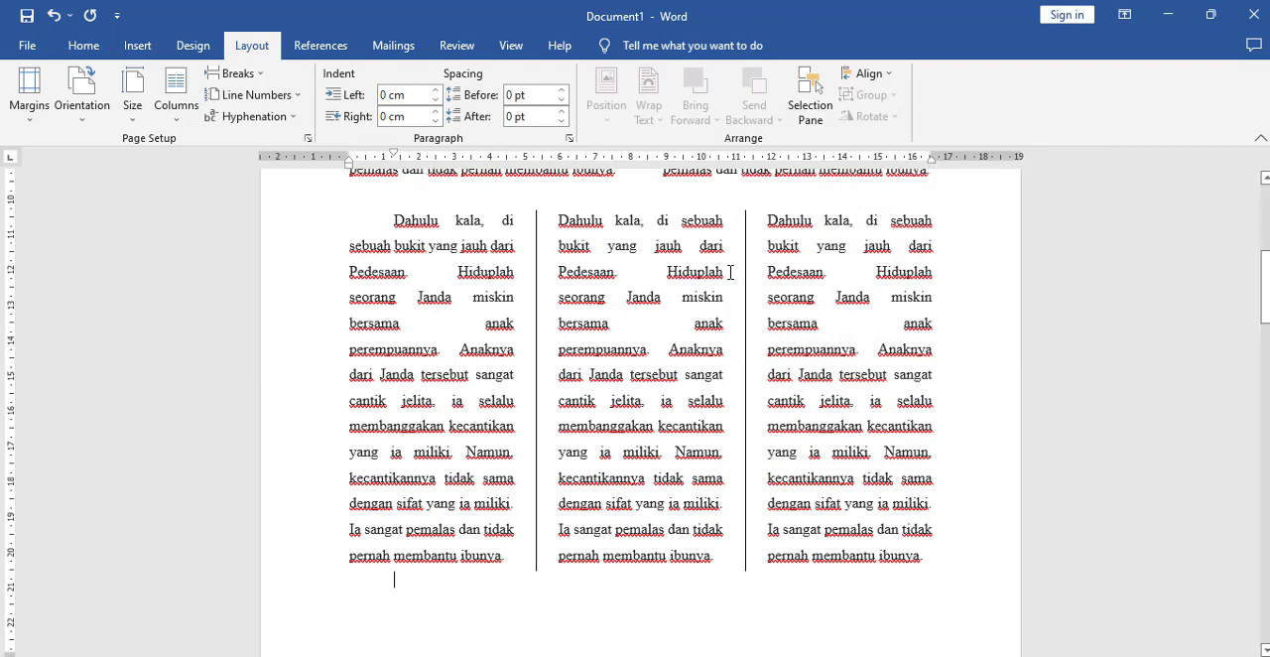
Step: Paste the "Dahulu kala" paragraph into the single-column section below the three columns and review the whole layout
type("Dahulu kala, di sebuah bukit yang jauh dari Pedesaan. Hiduplah seorang Janda miskin bersama anak perempuannya. Anaknya dari Janda tersebut sangat cantik jelita. ia selalu membanggakan kecantikan yang ia miliki. Namun, kecantikannya tidak sama dengan sifat yang ia miliki. Ia sangat pemalas dan tidak pernah membantu ibunya.")
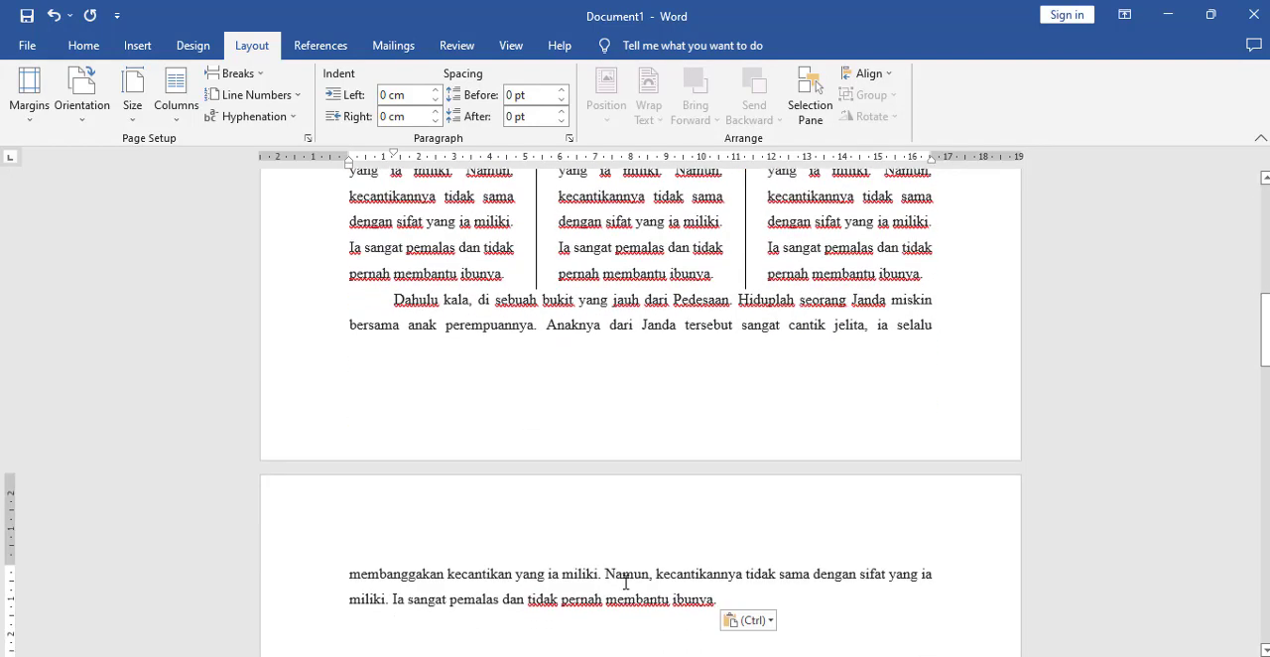
scroll(338, 556, "up", 8)
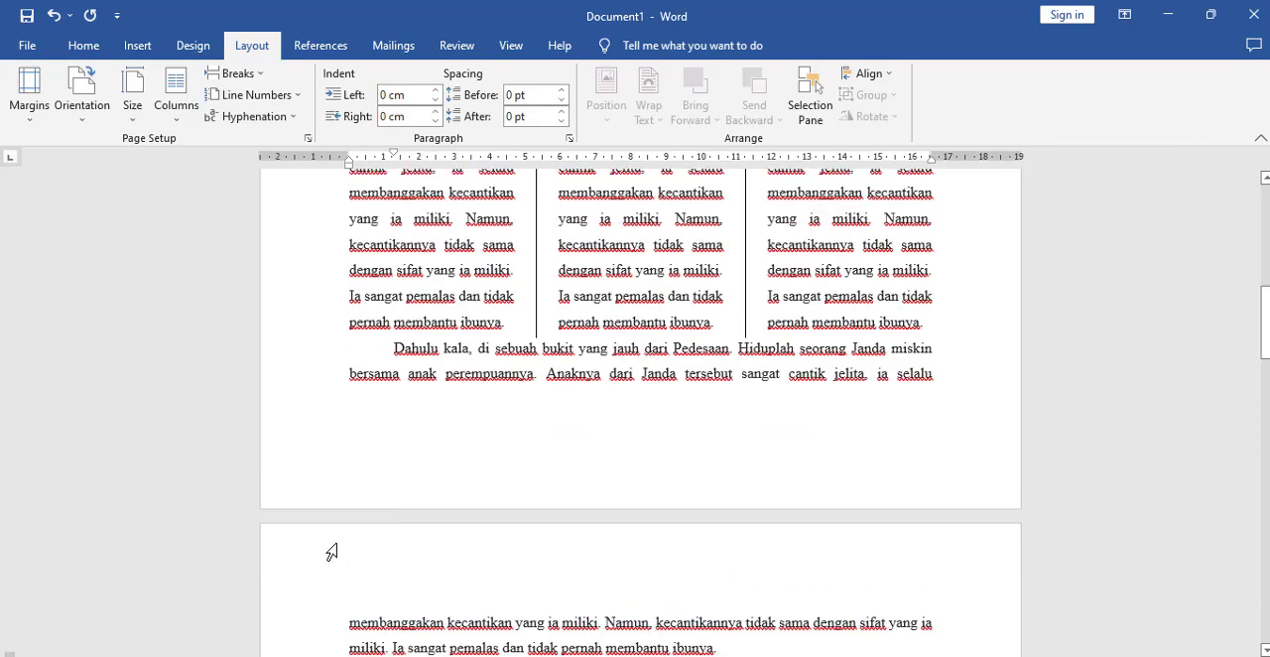
scroll(350, 535, "down", 6)
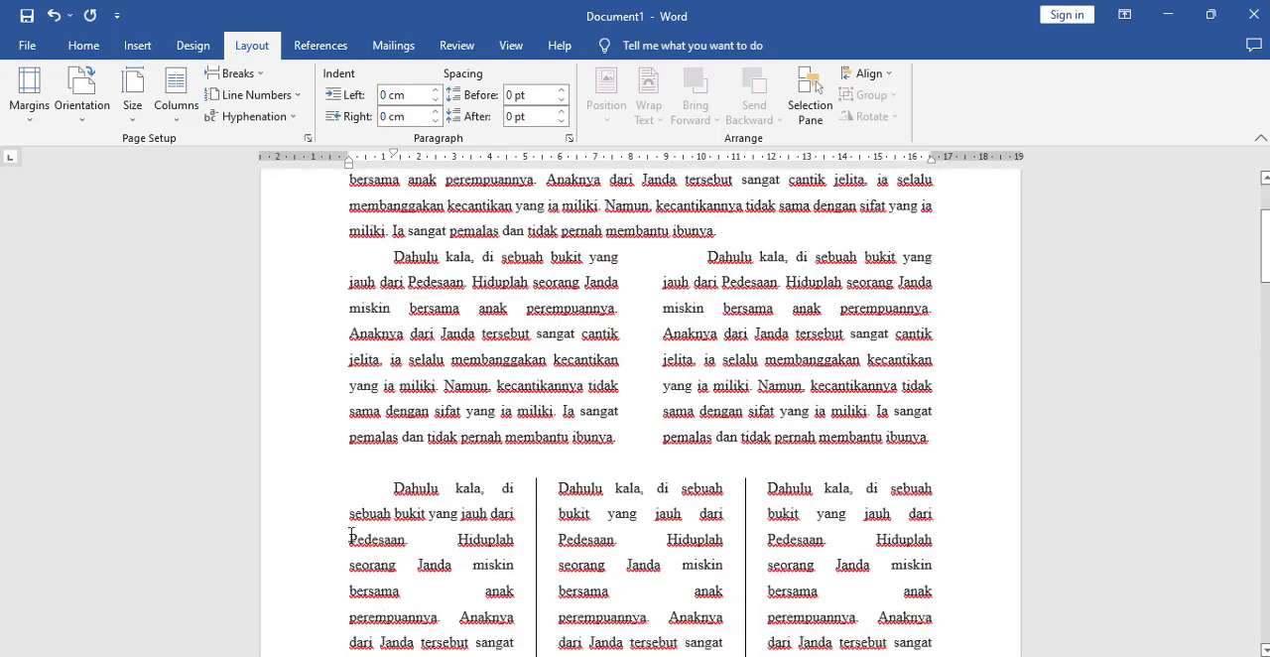
scroll(357, 531, "up", 2)
scroll(357, 531, "up", 4)
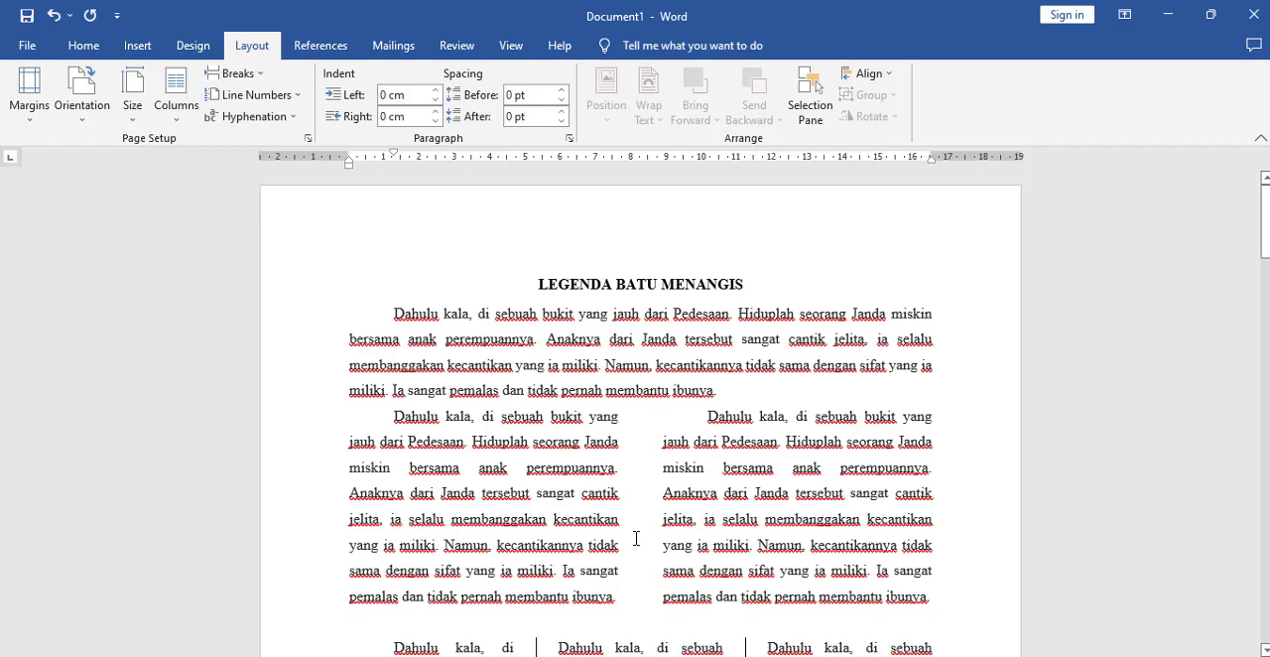
scroll(623, 462, "down", 5)
scroll(617, 447, "up", 5)
Step: Switch to the KOLOM Word document and examine its title and opening paragraph, comparing them with KOLOM.pdf
left_click(524, 627)
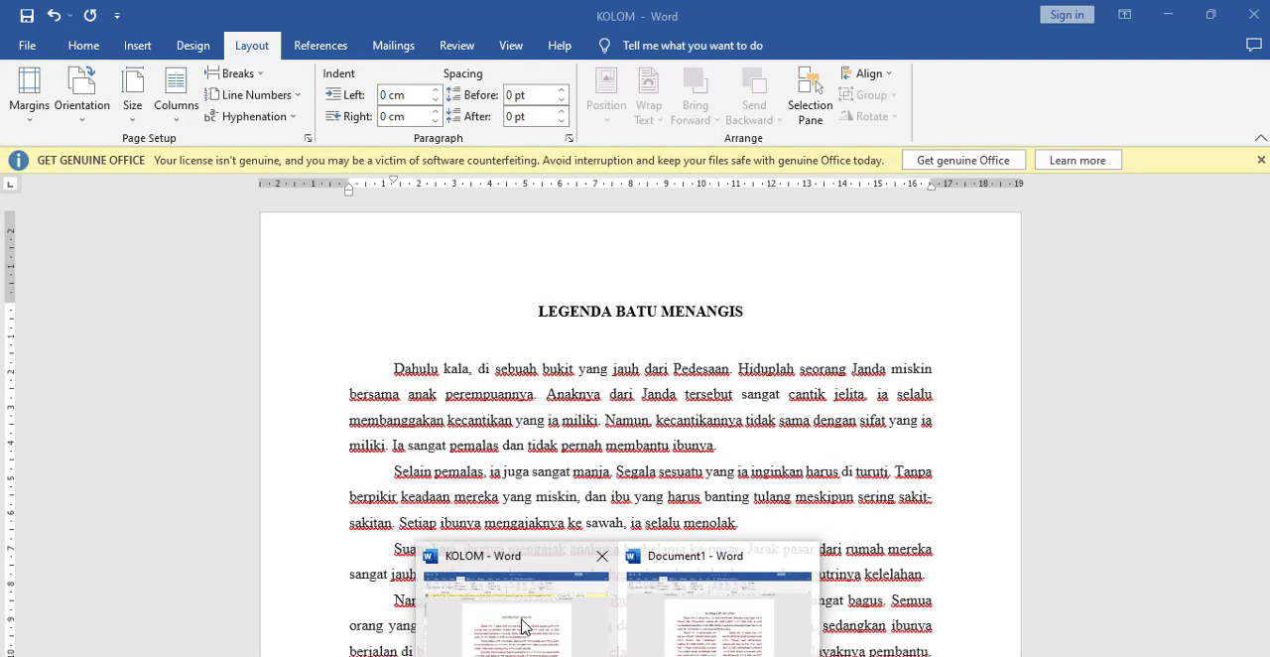
left_click(537, 311)
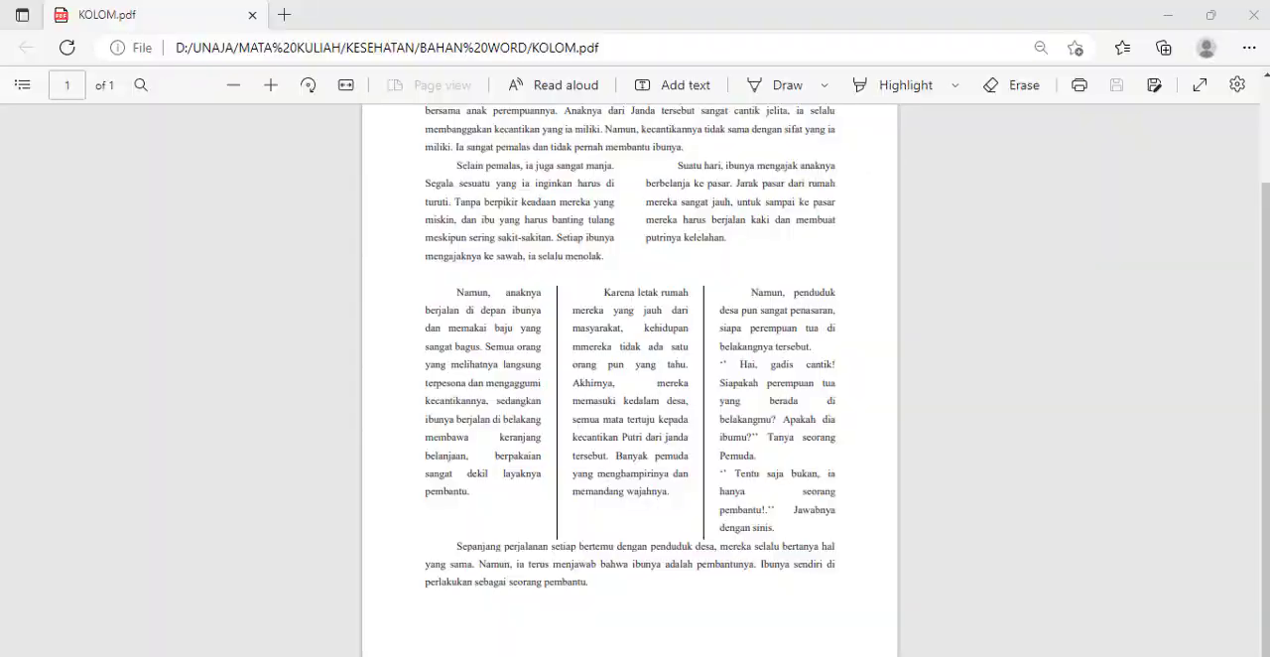
scroll(524, 439, "up", 2)
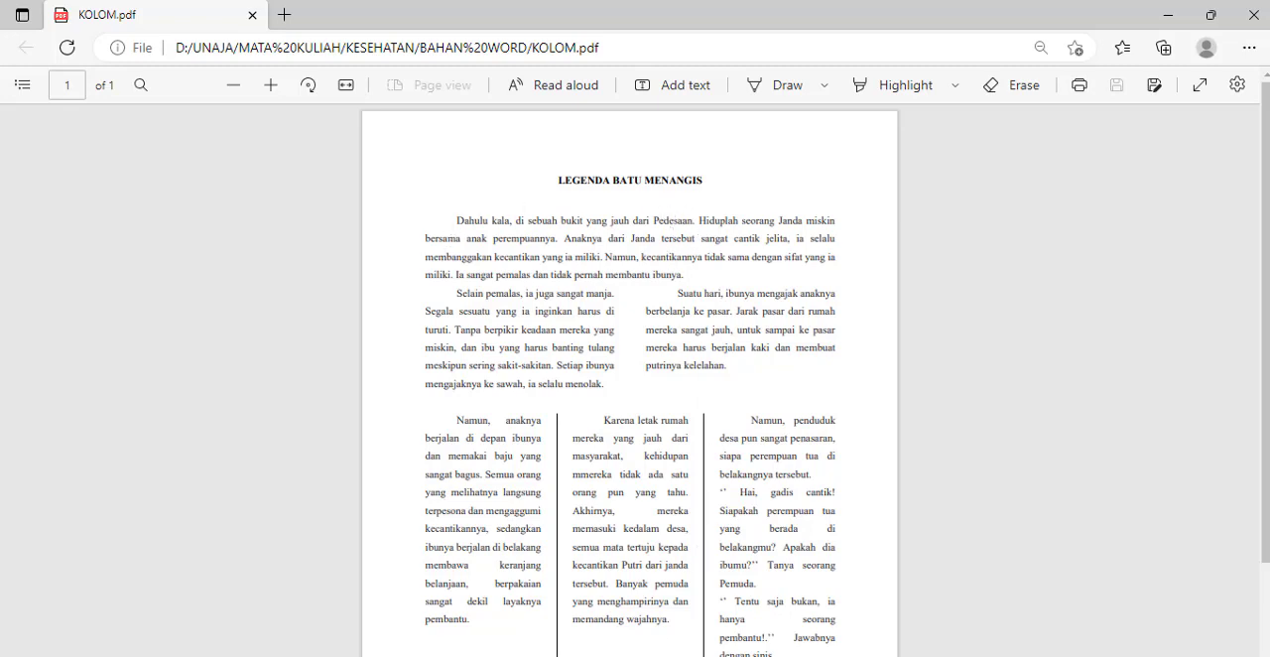
mouse_move(524, 653)
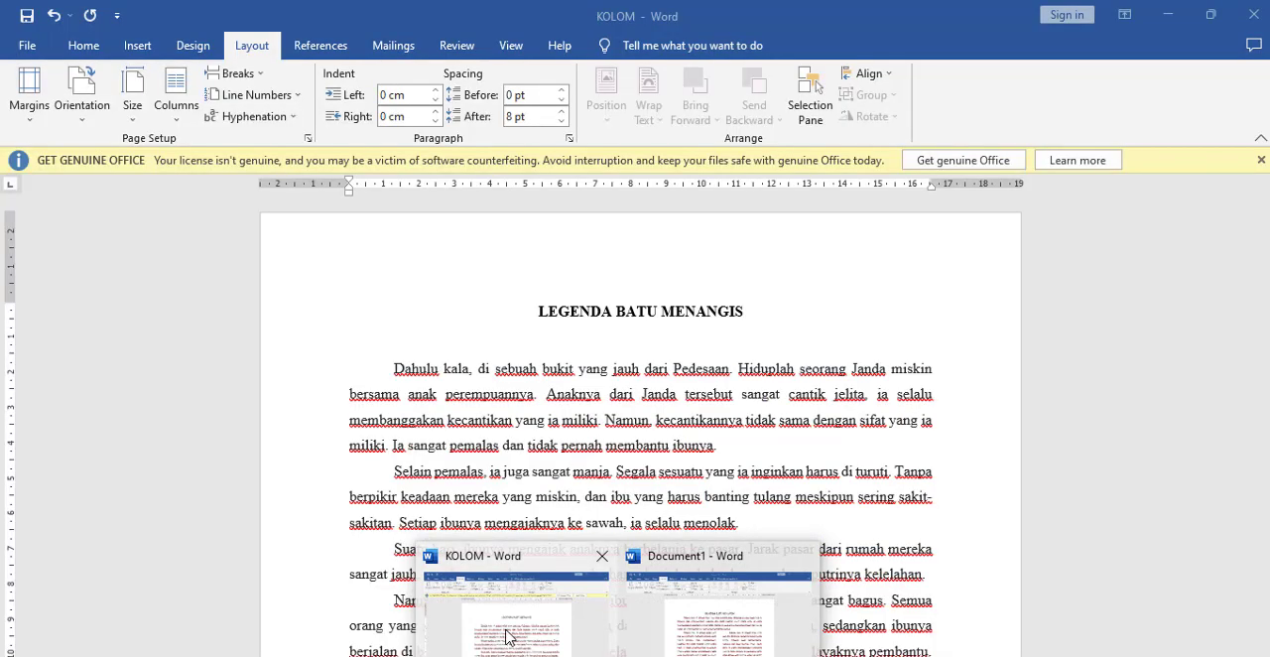
left_click(504, 635)
left_click_drag(531, 309, 752, 314)
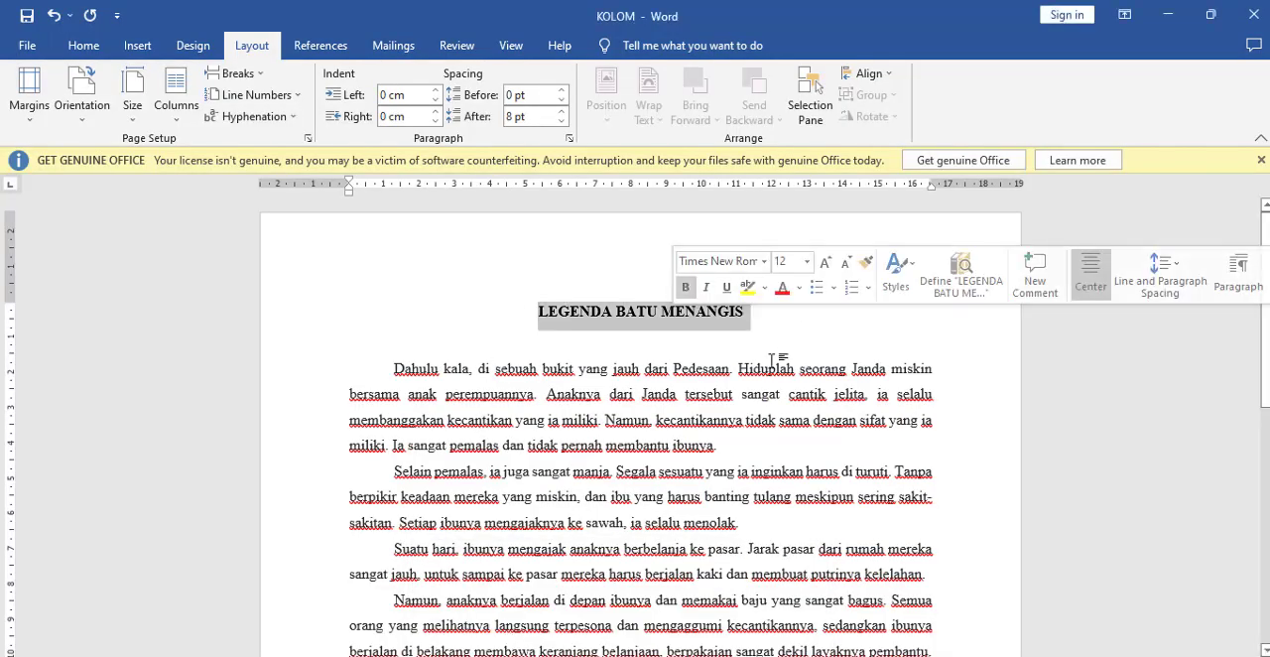
left_click(750, 369)
left_click_drag(395, 369, 748, 446)
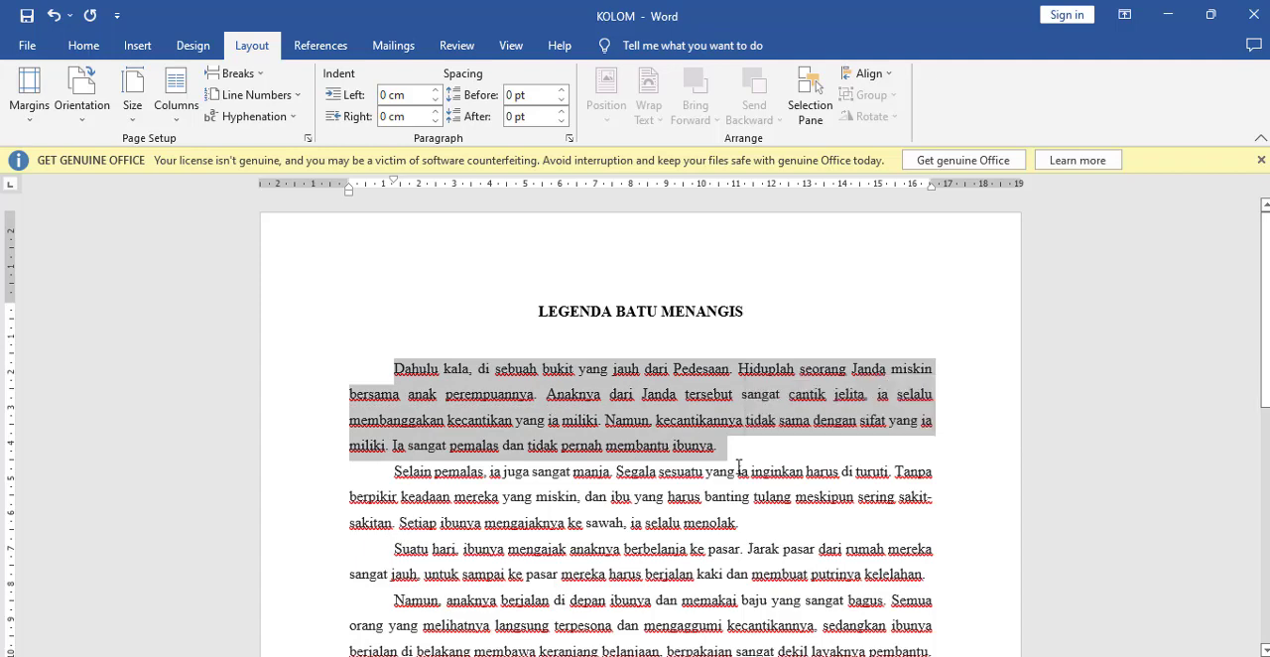
left_click(735, 462)
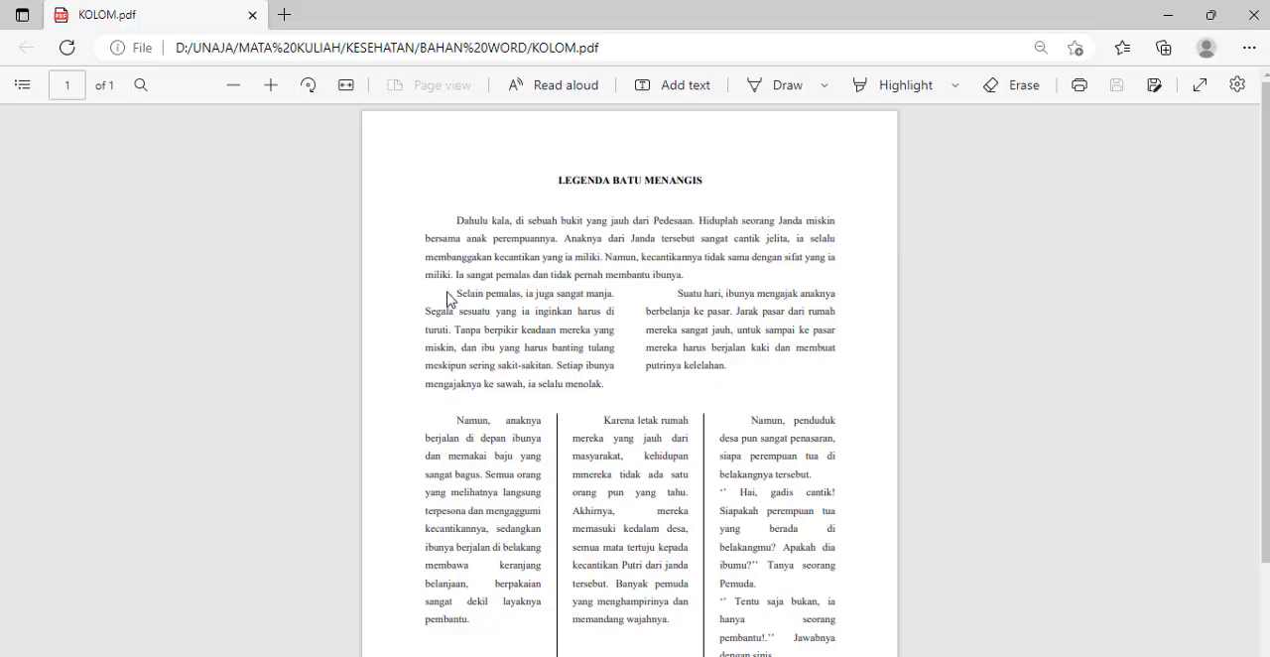
Step: Examine the "Selain pemalas" paragraph in the left column of KOLOM.pdf, and switch to the KOLOM document in Word
left_click_drag(458, 294, 620, 375)
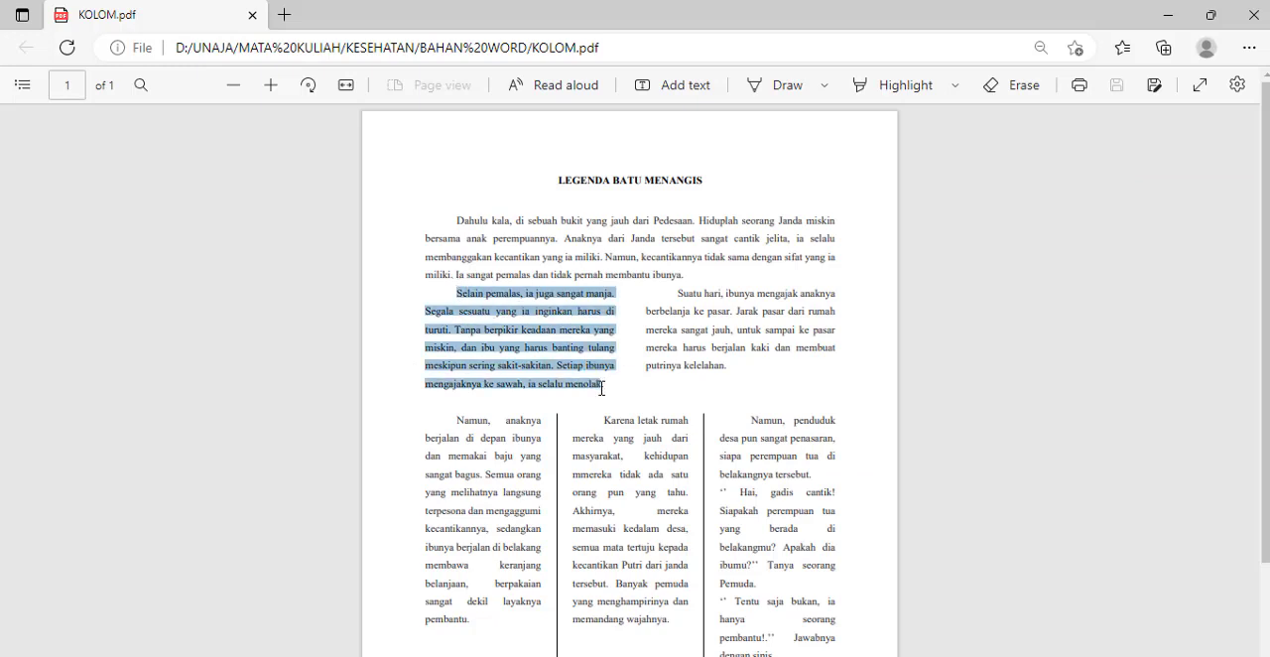
left_click(531, 387)
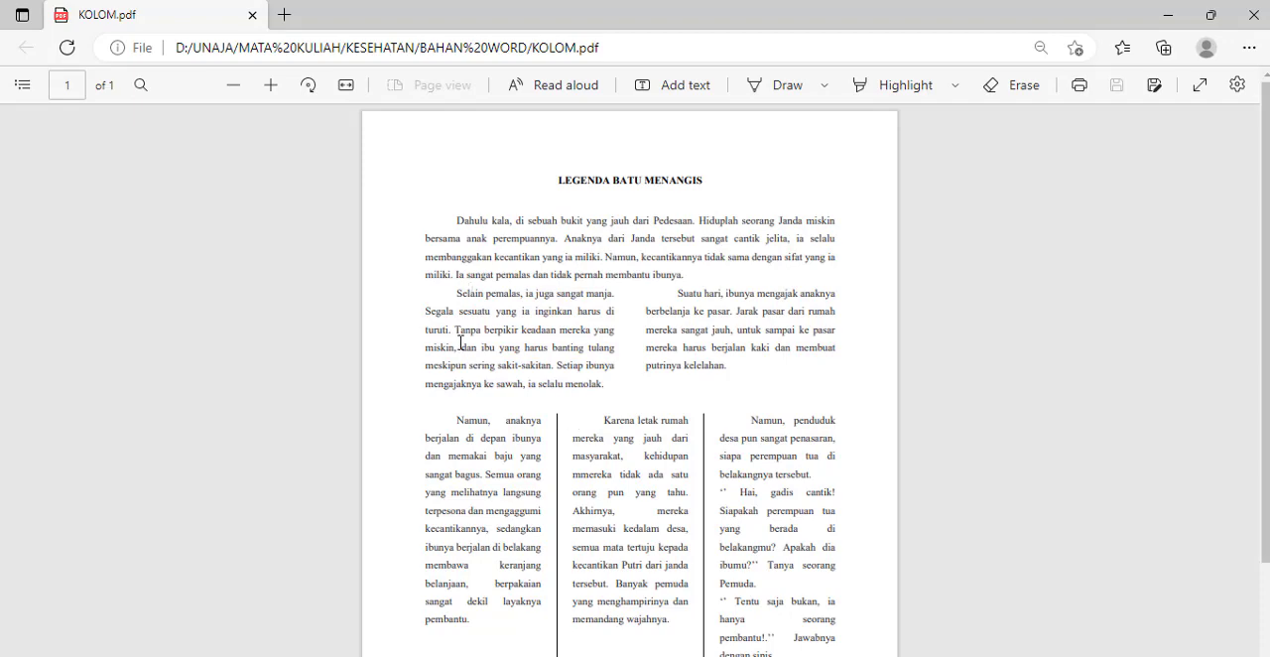
triple_click(455, 294)
left_click(617, 656)
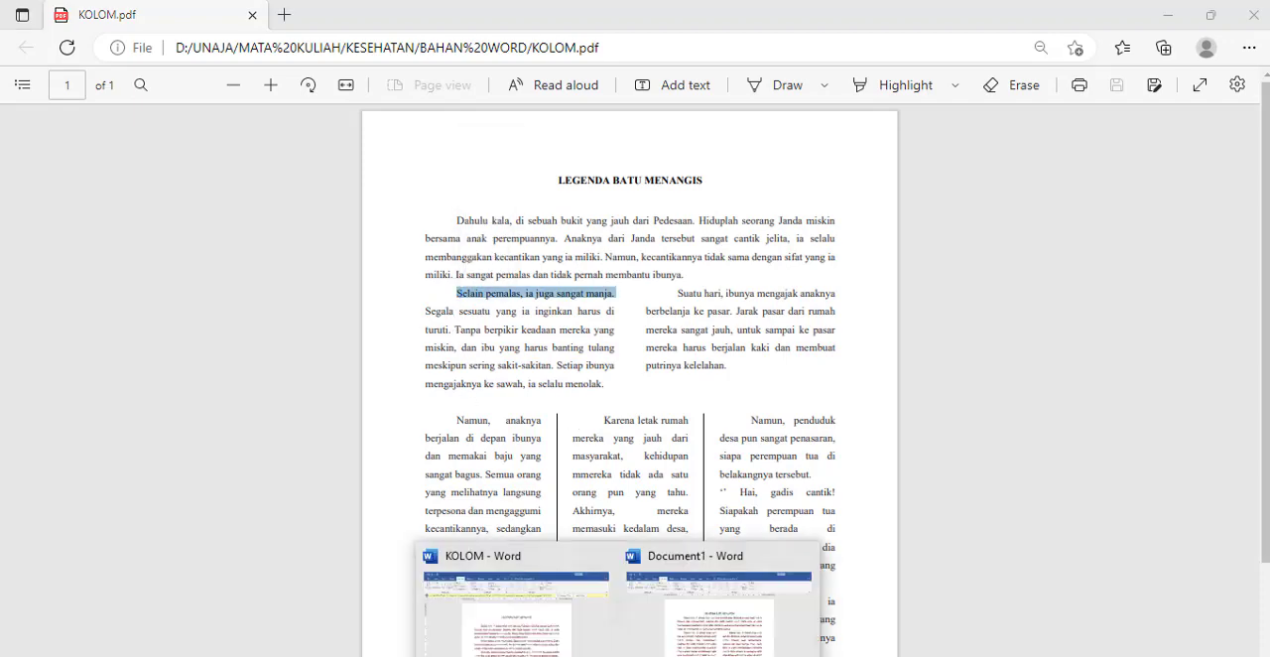
left_click(555, 632)
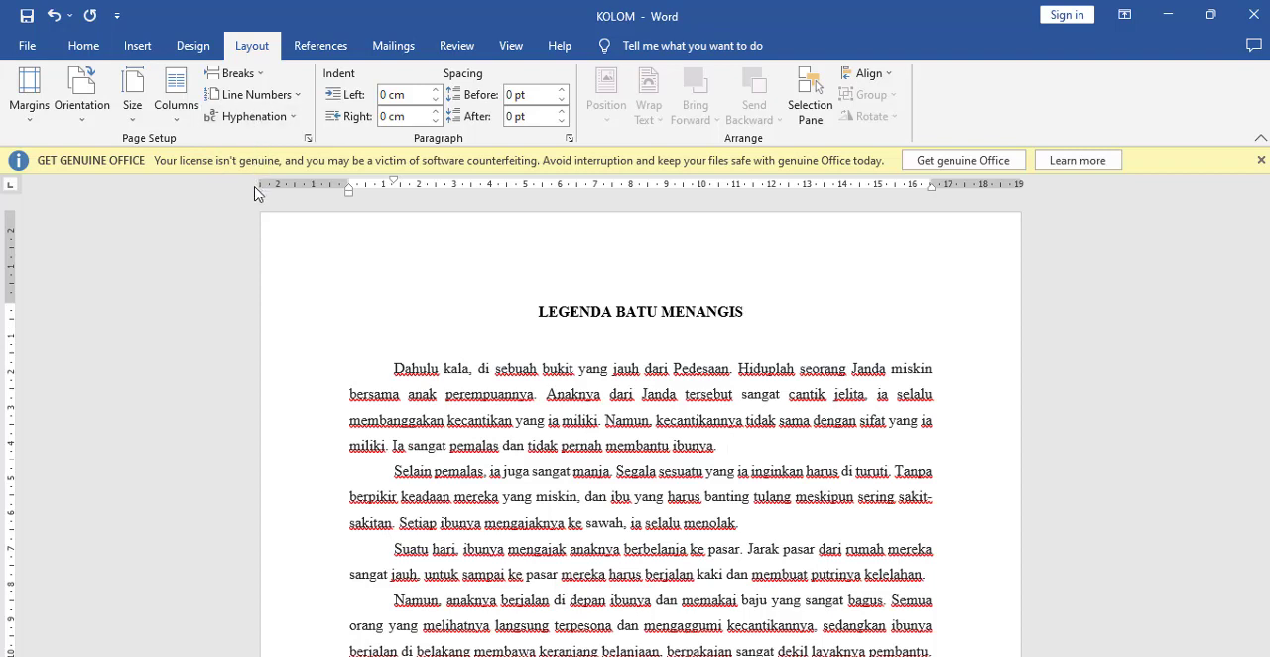
Step: Apply the Two columns preset from this point forward, starting at the beginning of the "Selain pemalas" paragraph
left_click(397, 459)
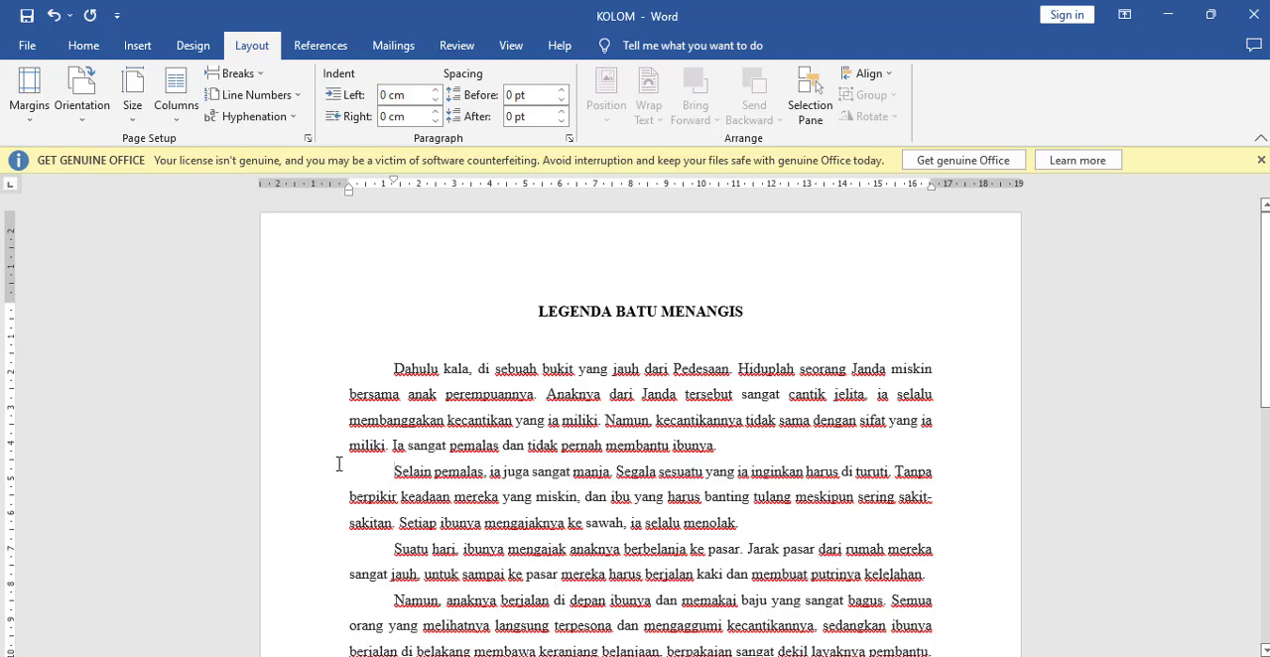
left_click(183, 117)
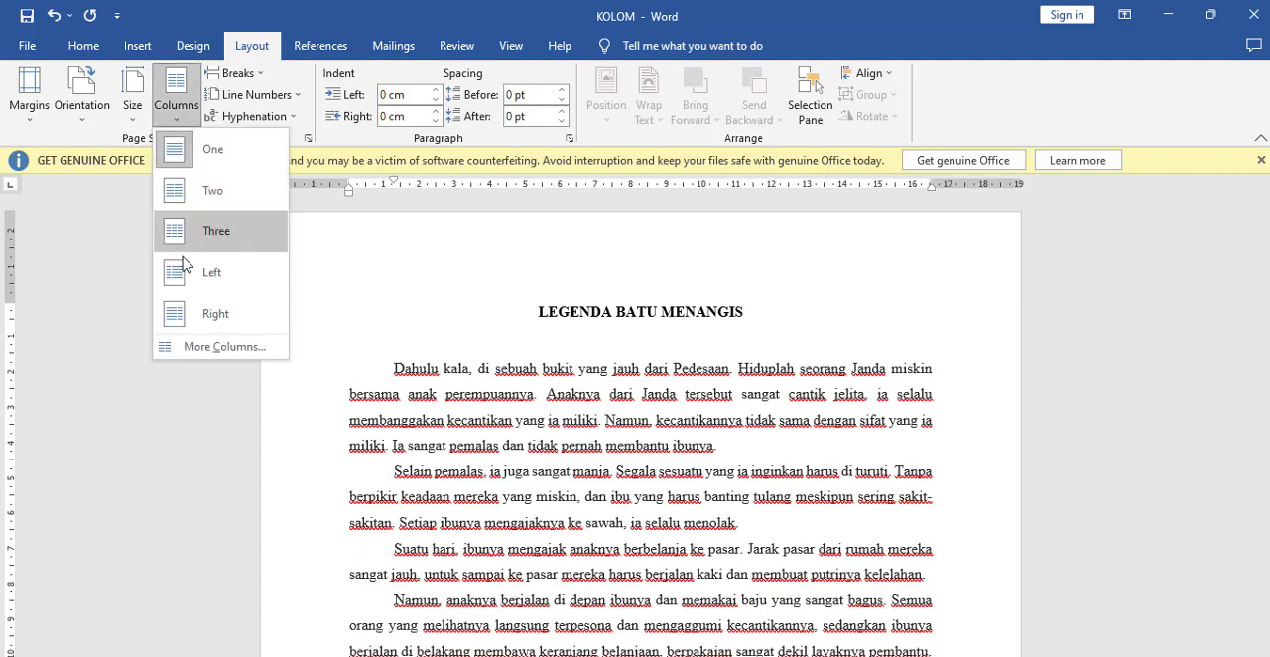
left_click(193, 322)
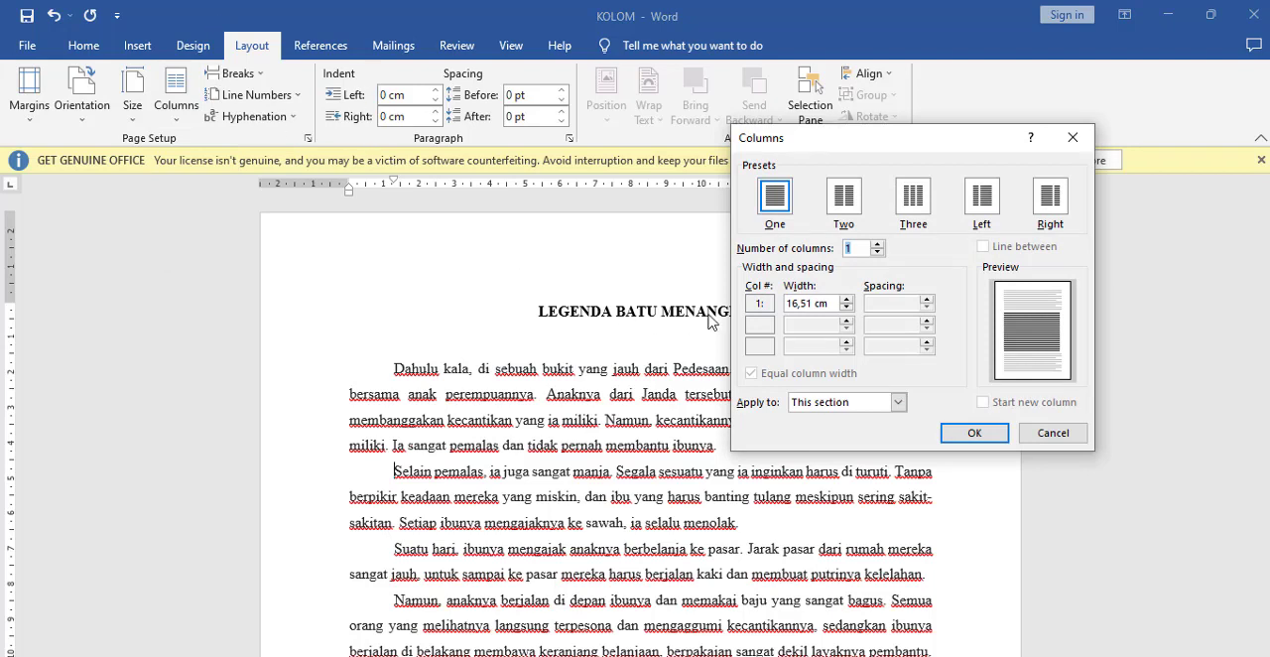
left_click(850, 199)
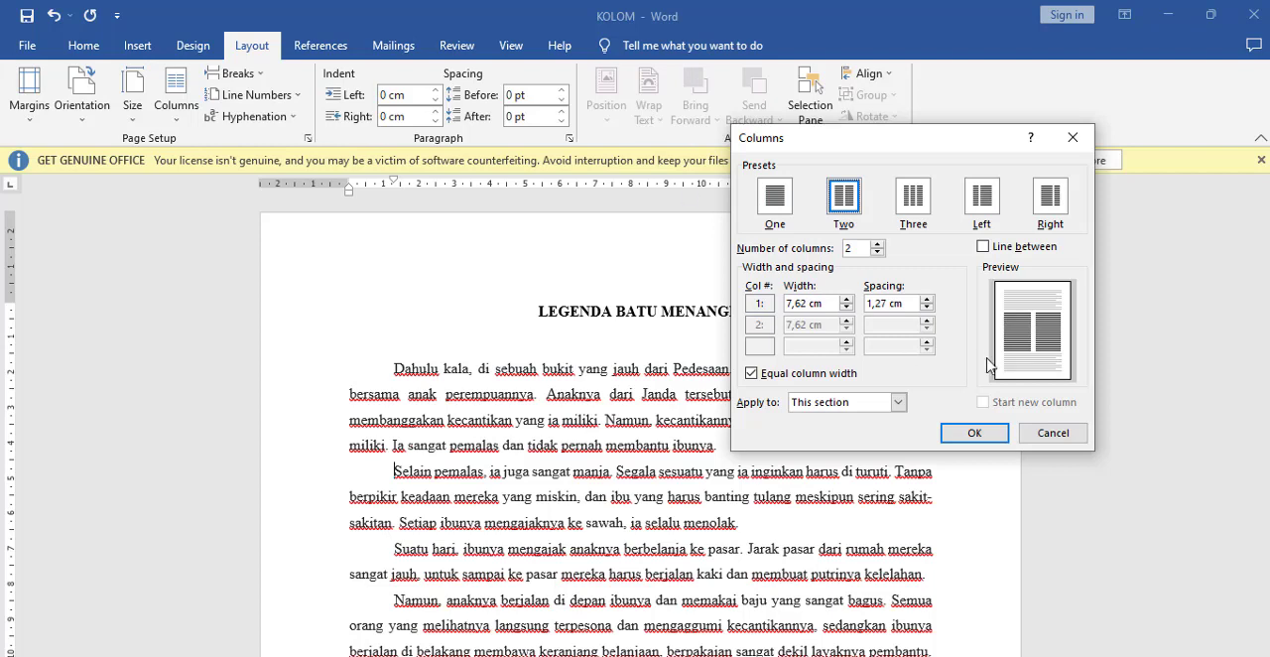
left_click(898, 402)
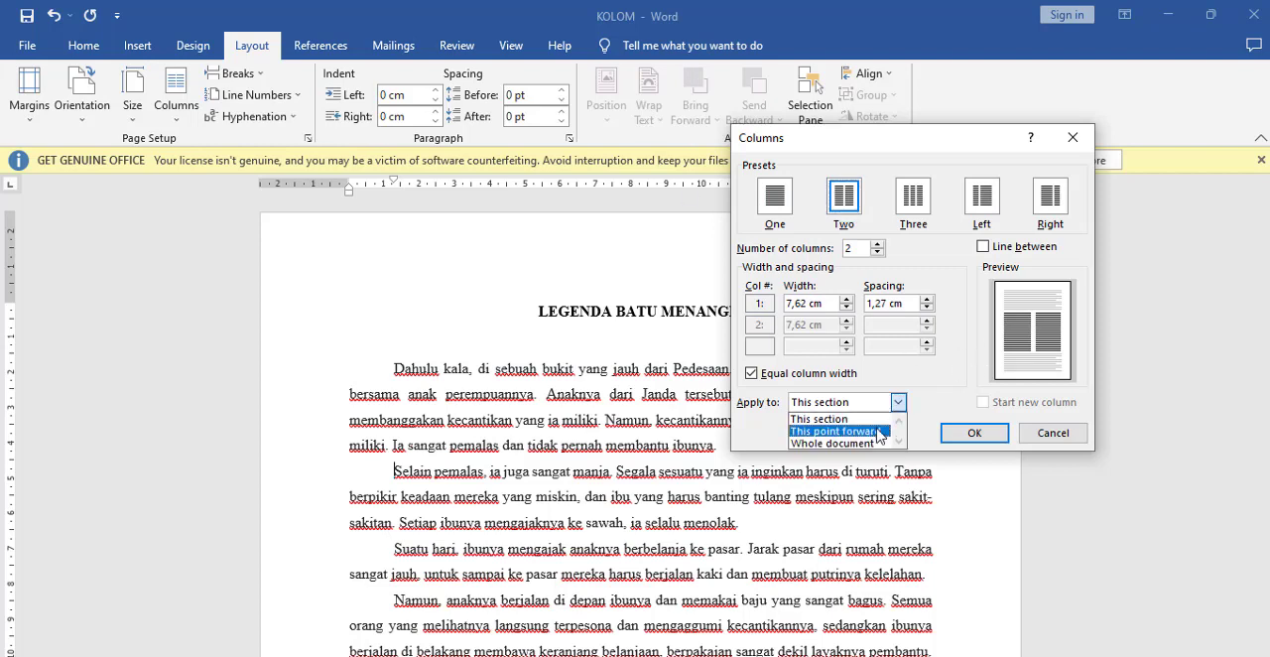
left_click(877, 431)
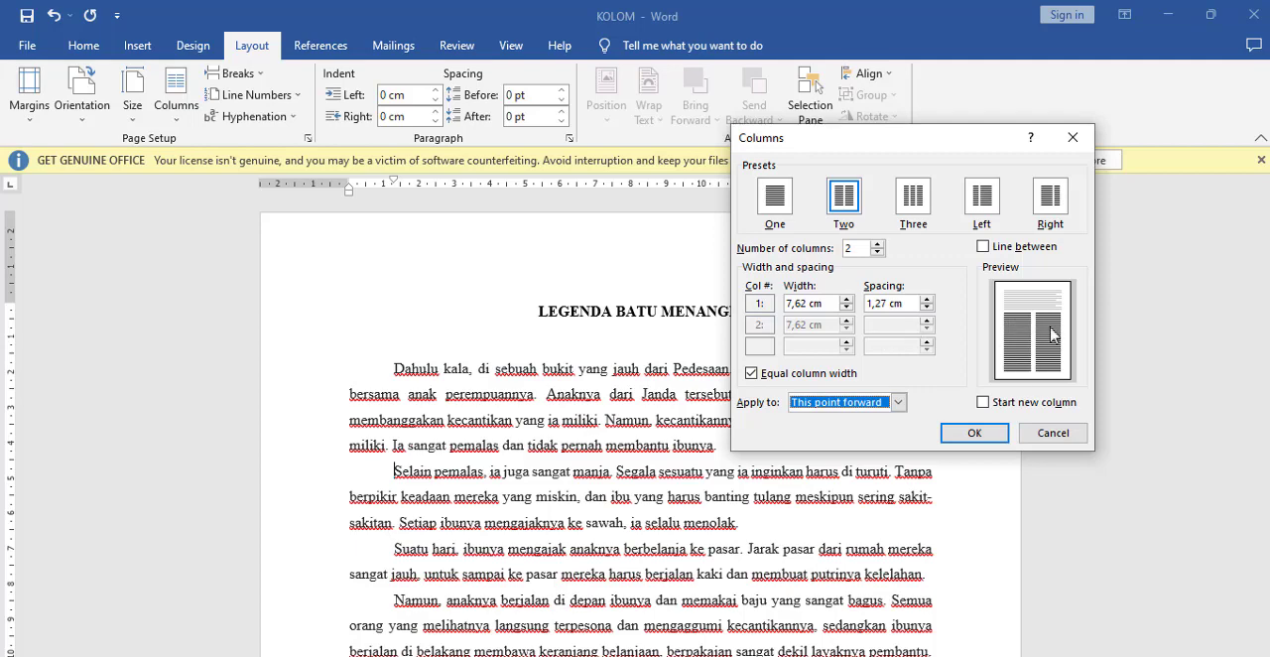
left_click(977, 434)
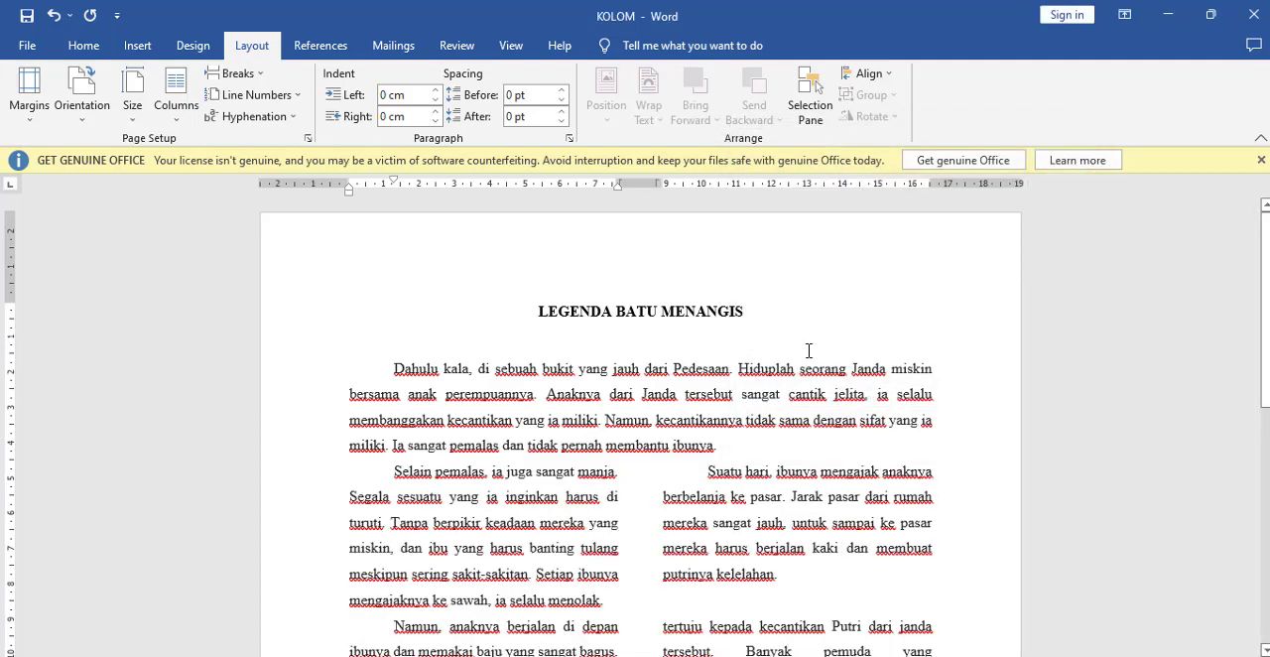
Step: Review the two-column layout through to the end of the text and return to the "Selain pemalas" paragraph
scroll(433, 466, "down", 2)
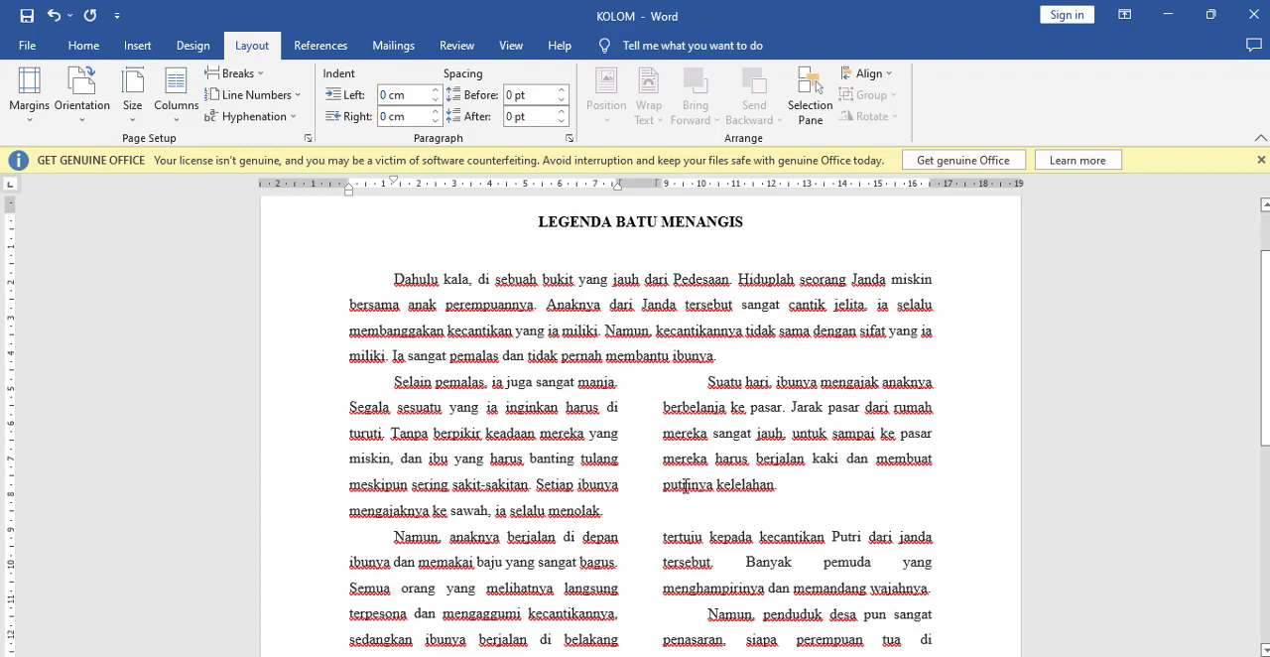
scroll(685, 487, "down", 10)
scroll(685, 509, "up", 10)
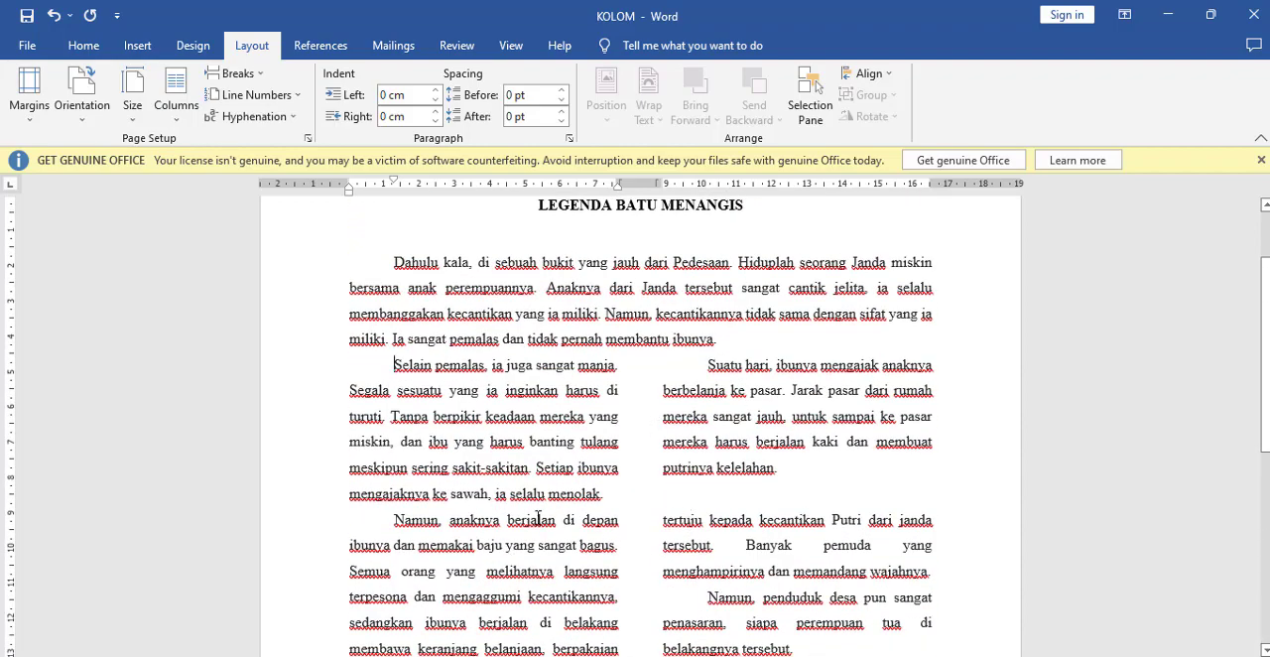
scroll(537, 517, "down", 9)
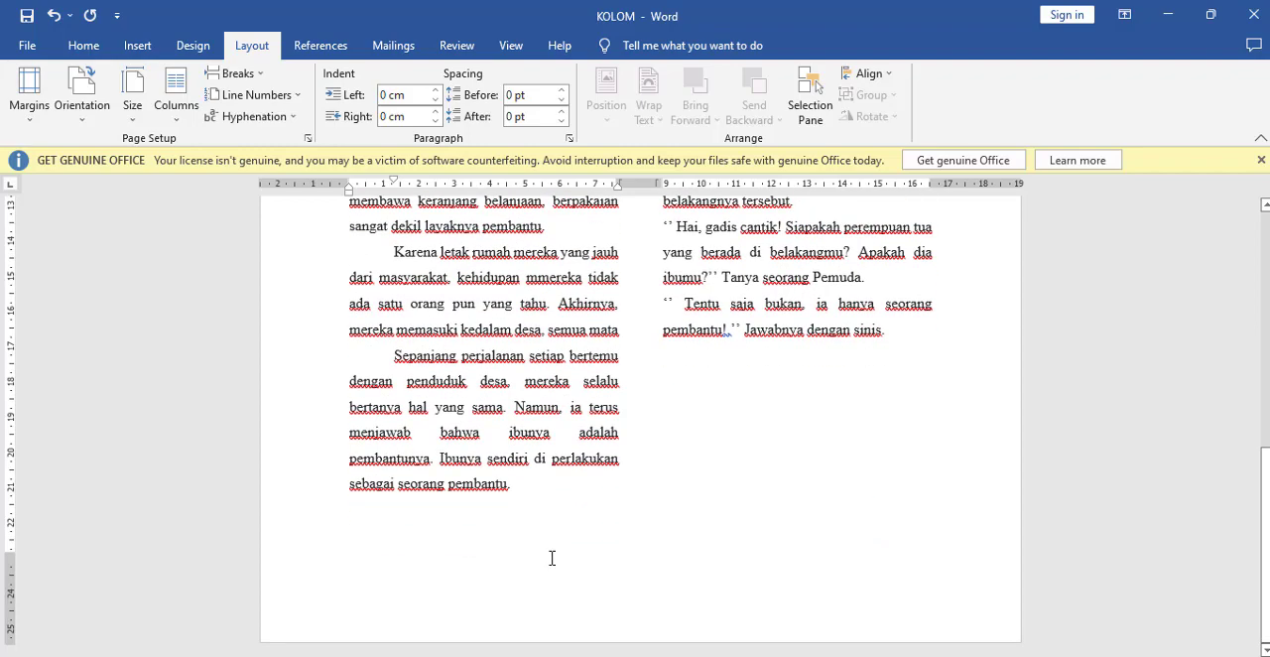
scroll(552, 558, "up", 9)
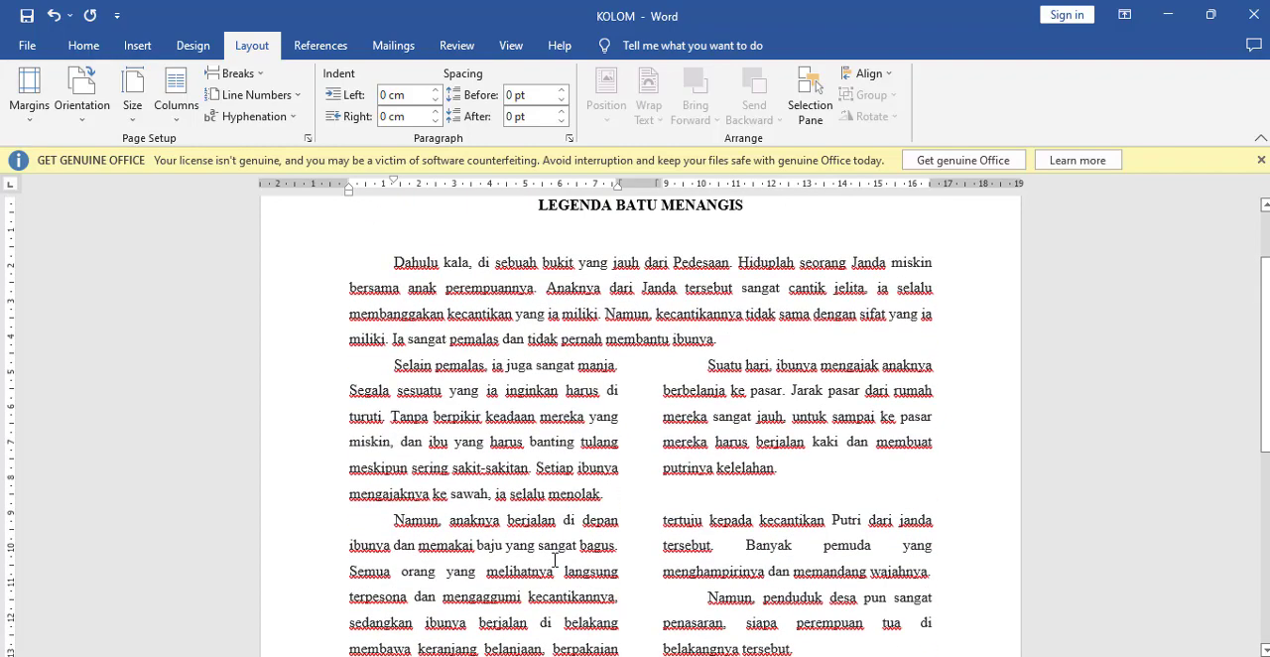
left_click(394, 367)
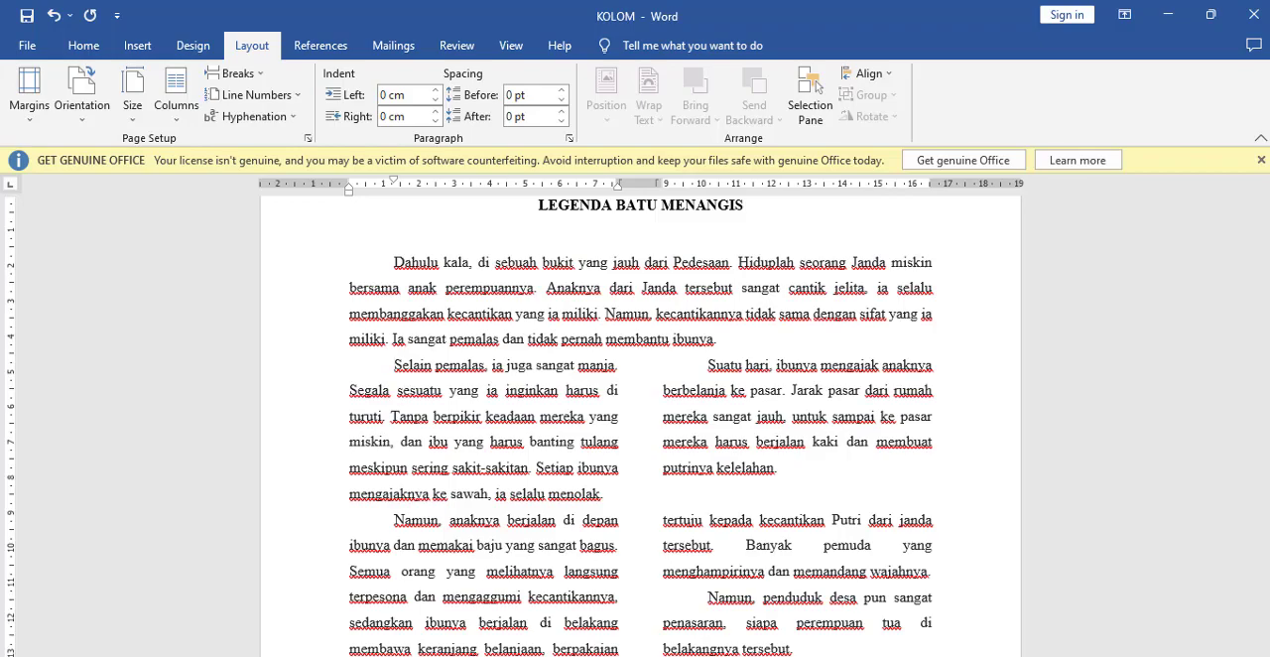
Step: Switch to KOLOM.pdf to examine the "Selain pemalas" and "Suatu hari" paragraphs, and return to the KOLOM document in Word
left_click(444, 655)
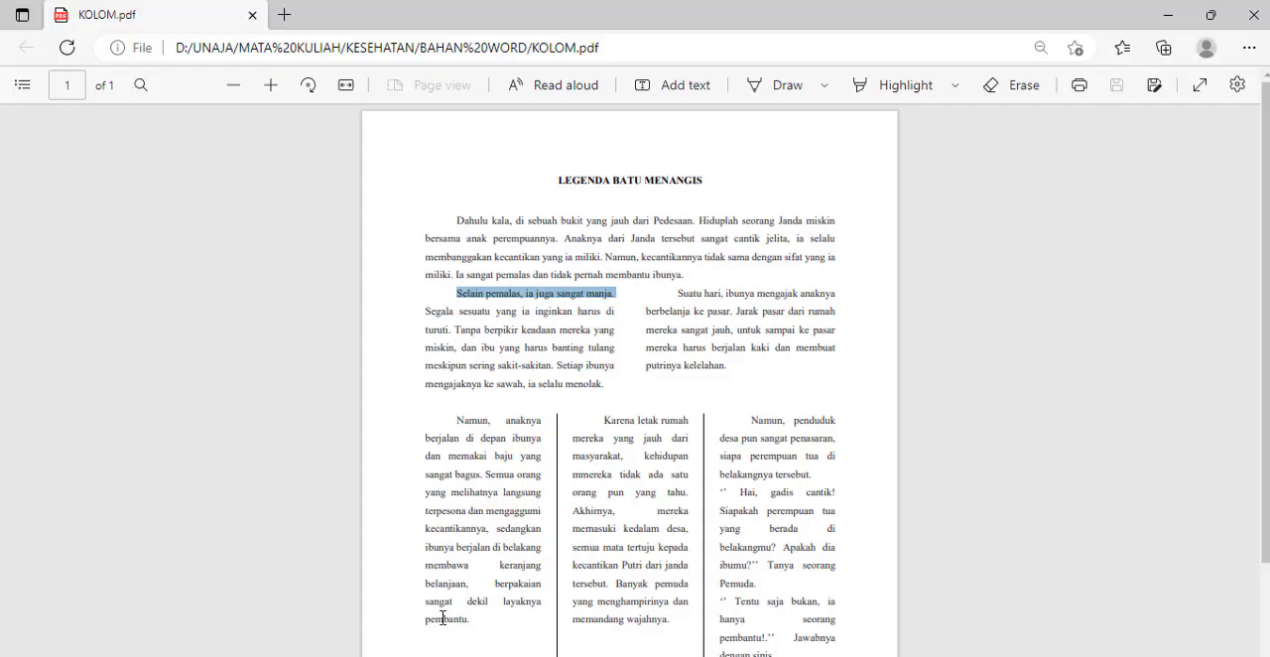
left_click(483, 358)
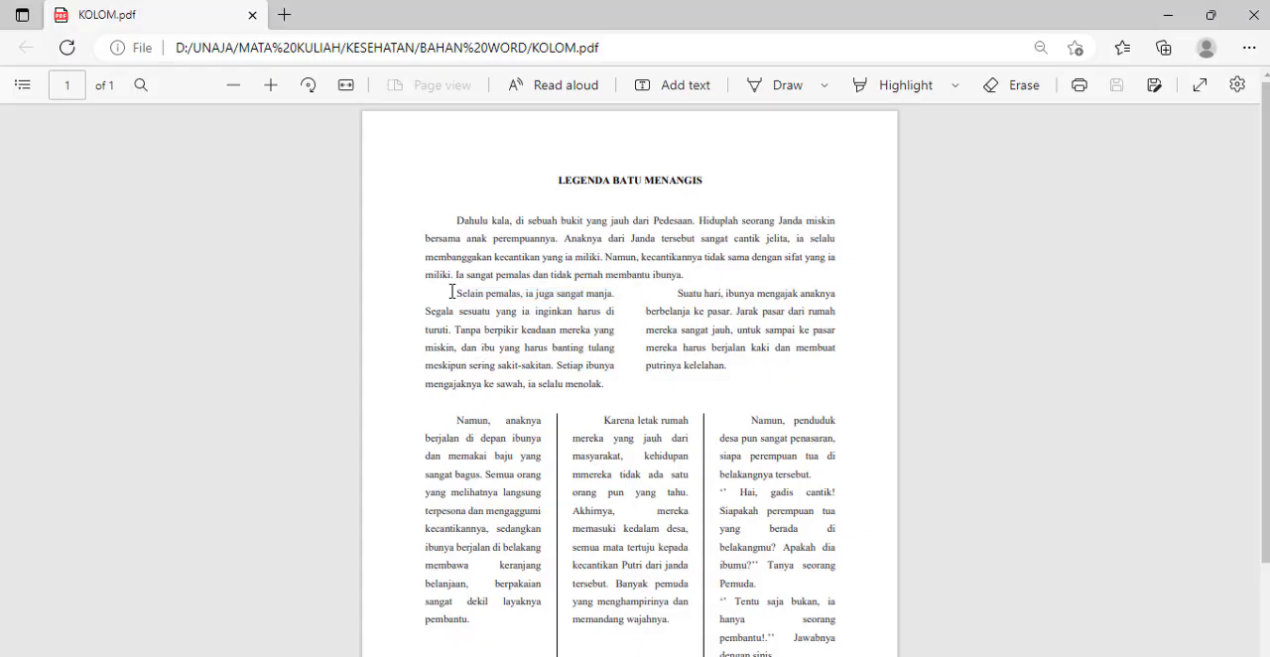
left_click_drag(463, 294, 534, 313)
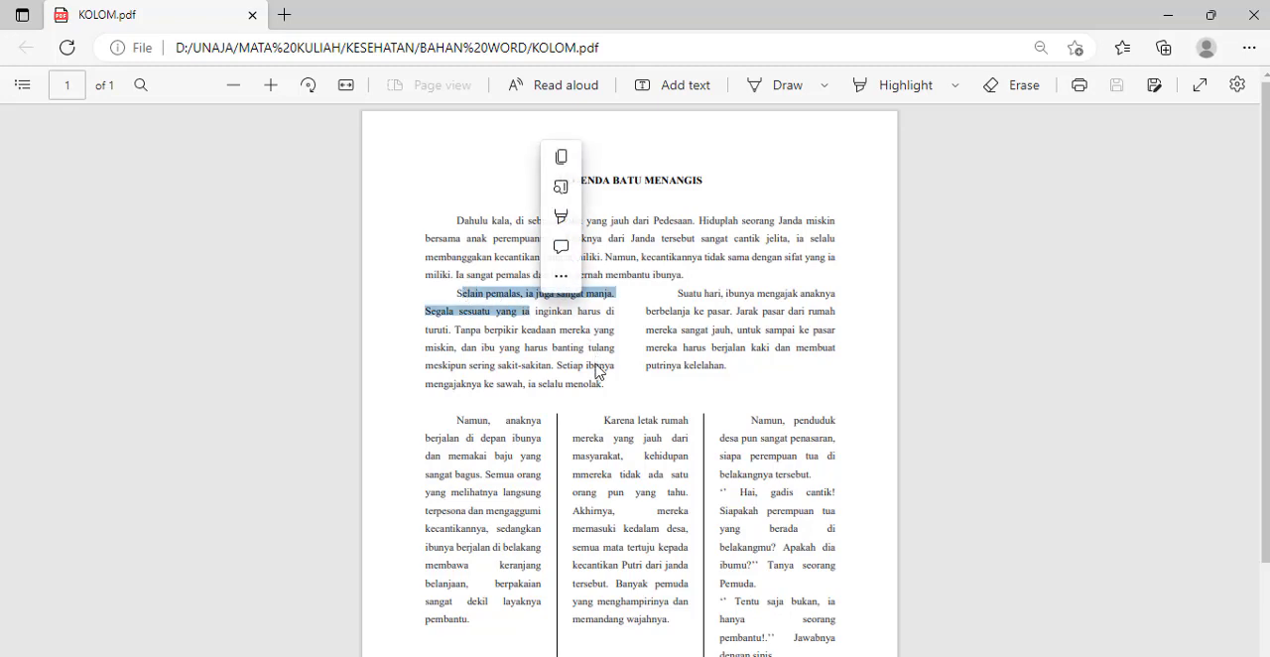
left_click(452, 395)
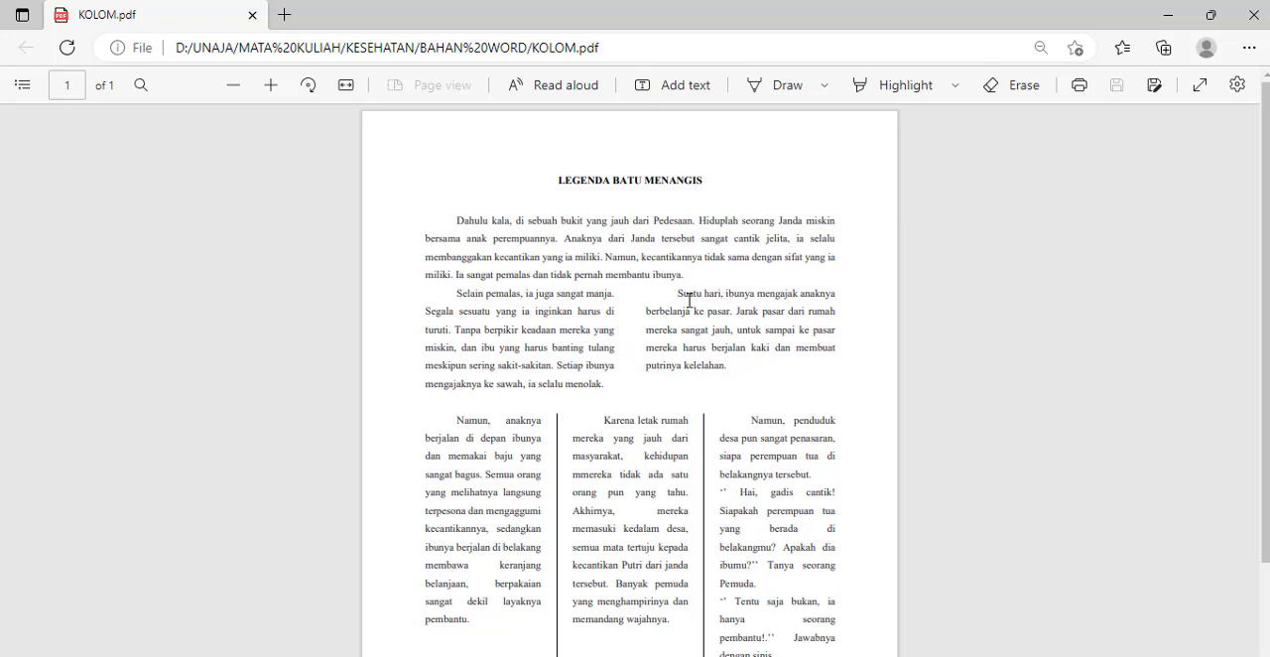
left_click_drag(675, 291, 768, 386)
left_click(554, 352)
left_click(530, 650)
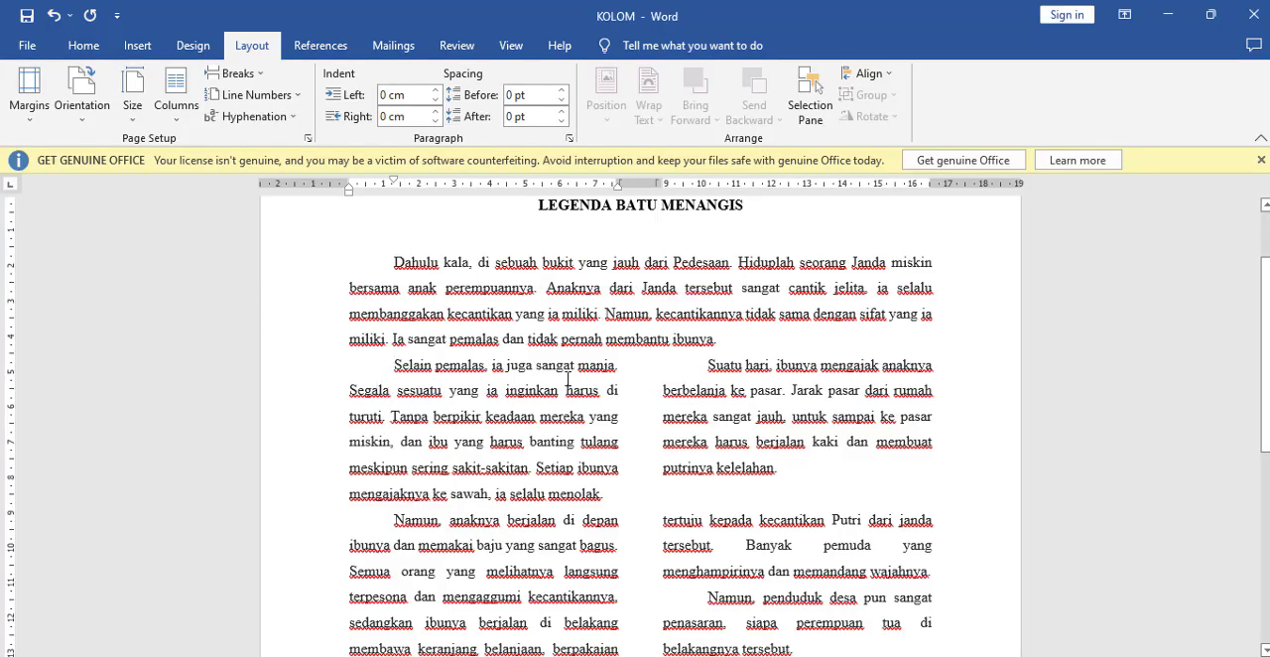
left_click(703, 364)
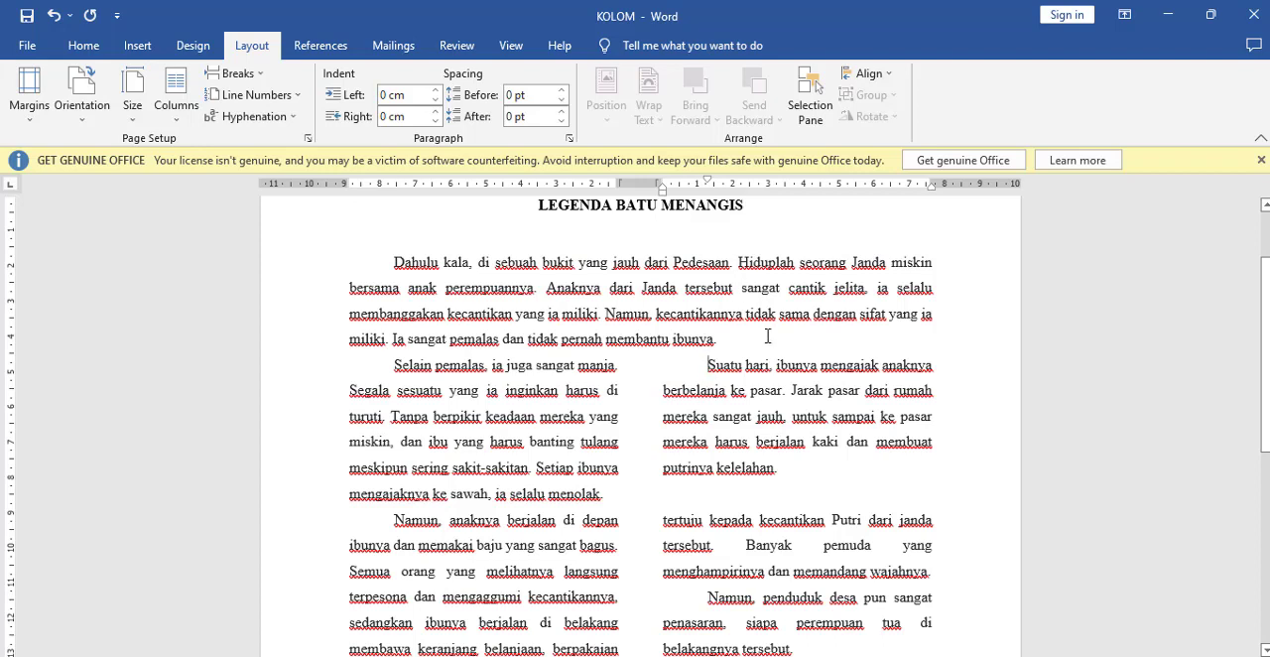
left_click(246, 76)
left_click(274, 184)
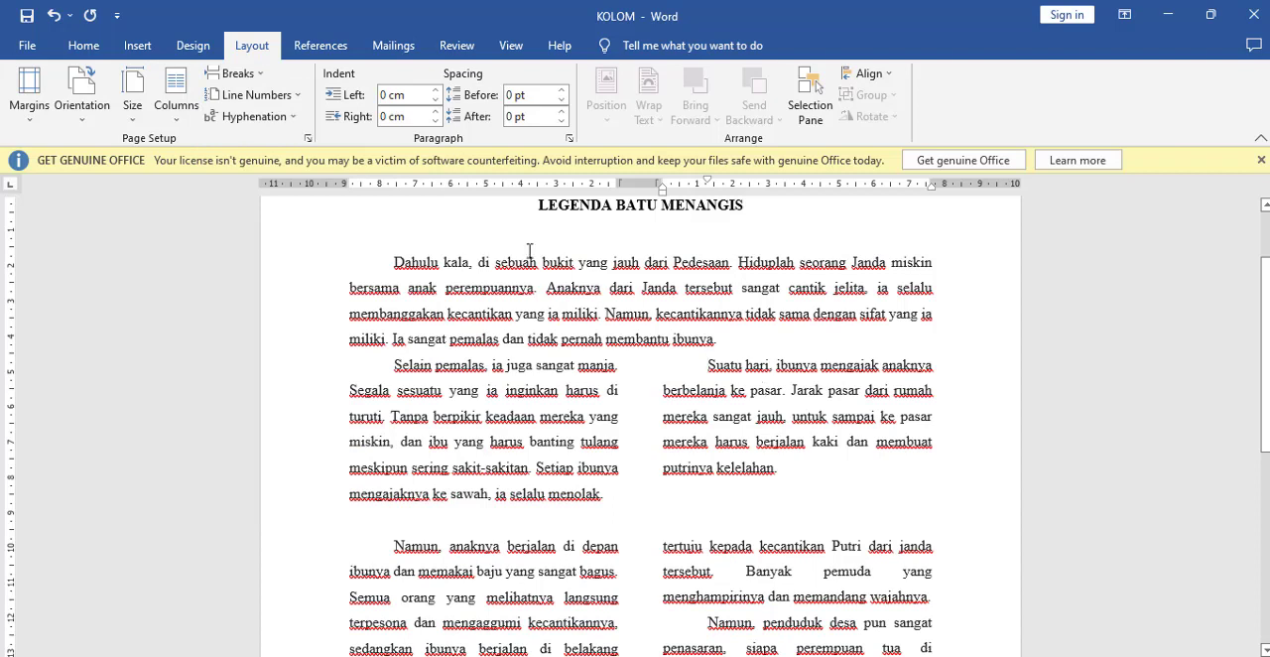
left_click(54, 15)
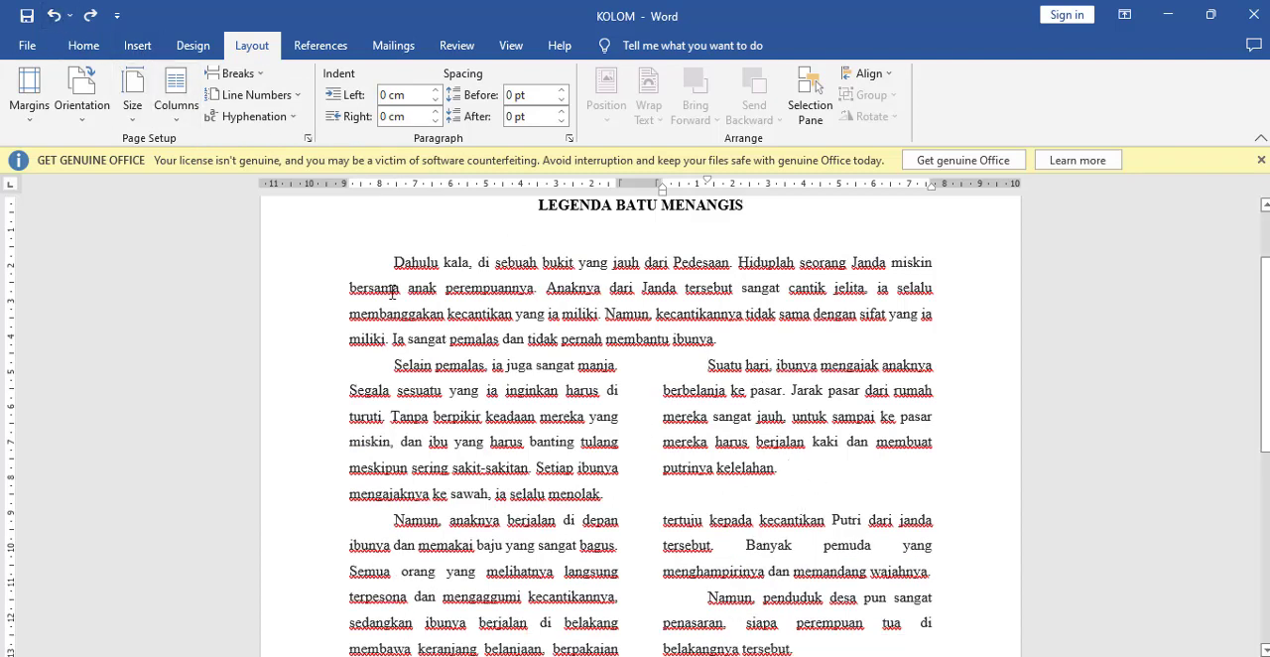
Step: Apply the One column preset from this point forward, starting at the end of the "Suatu hari" paragraph
left_click(176, 125)
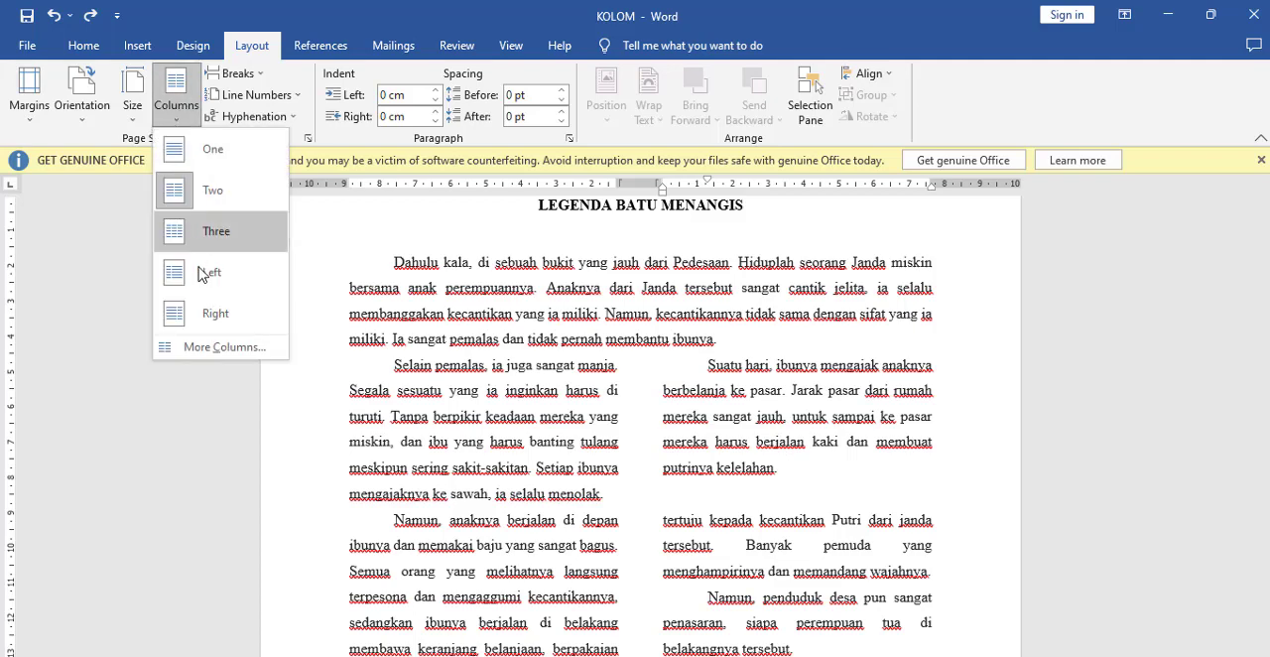
left_click(222, 347)
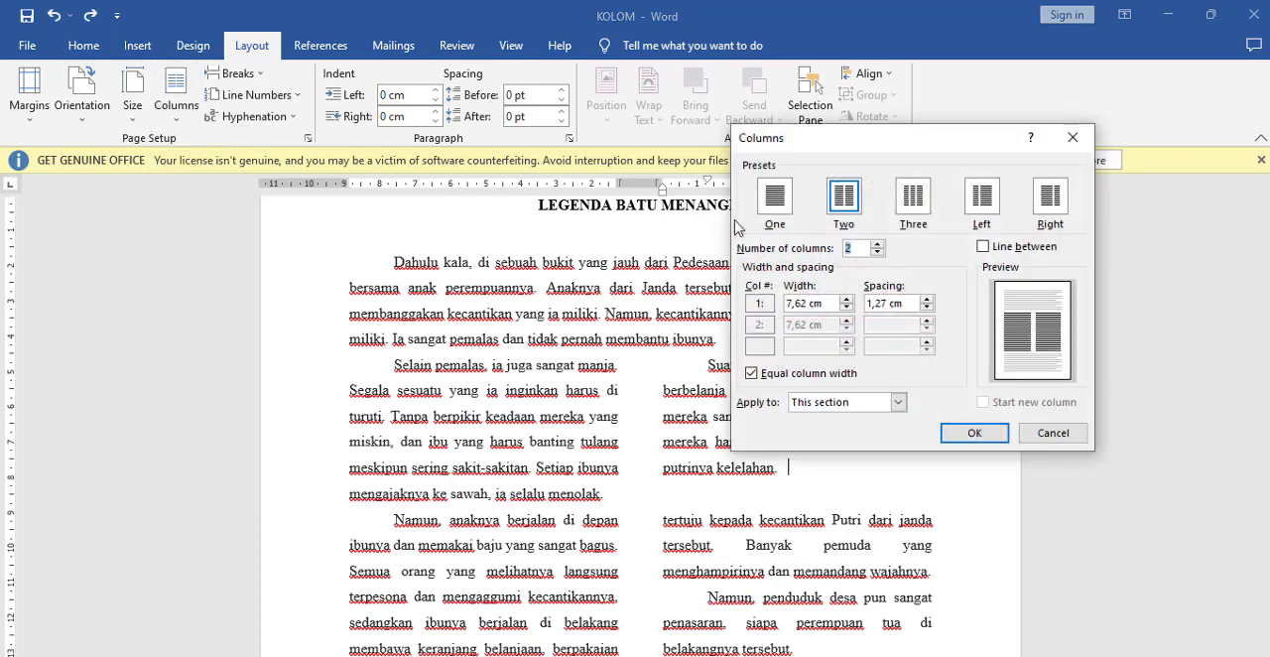
left_click(773, 211)
left_click(879, 407)
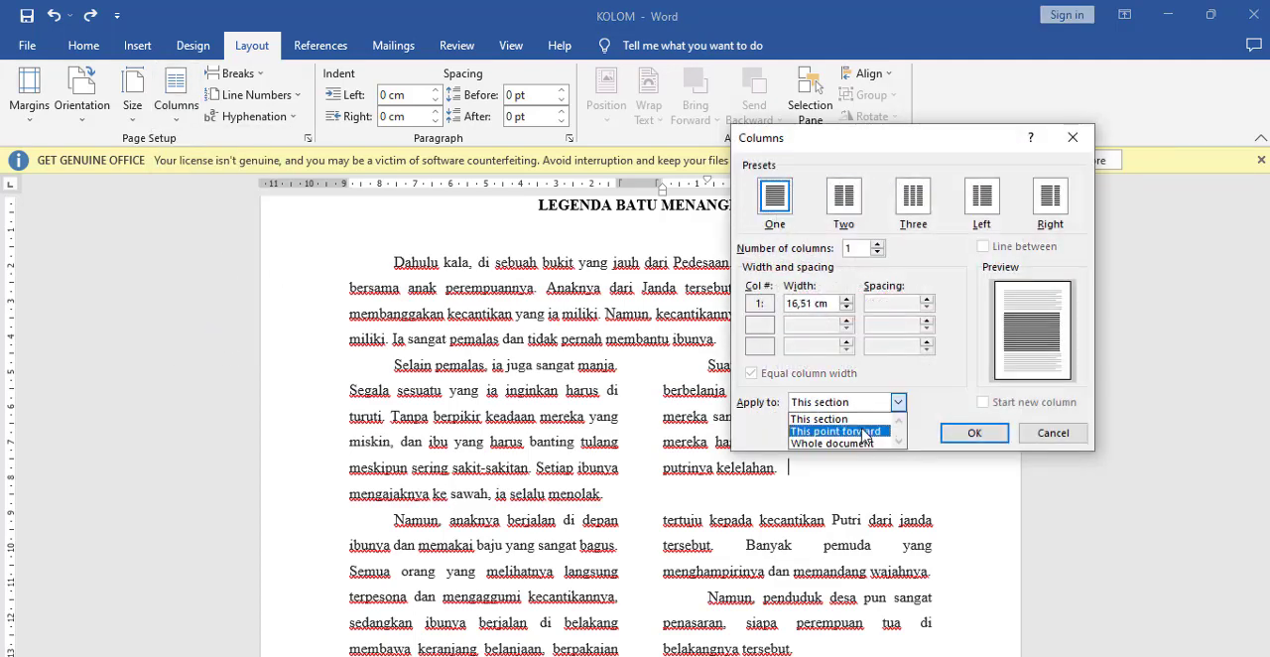
left_click(822, 430)
left_click(975, 432)
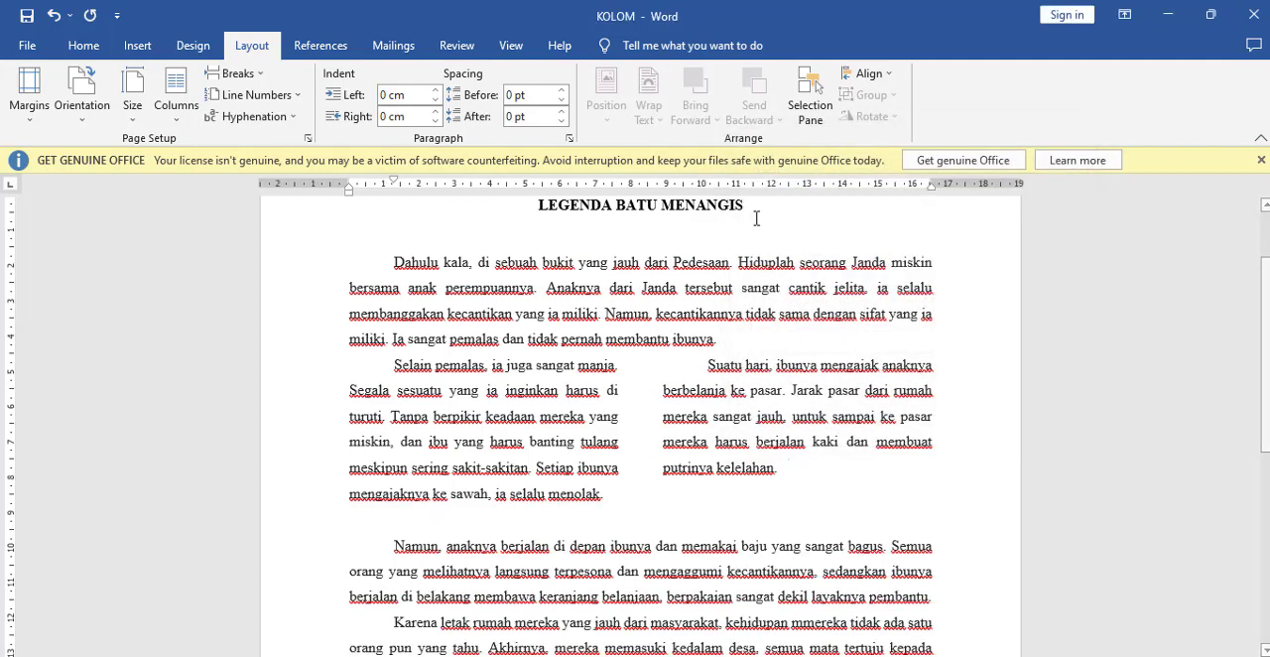
Step: Examine the "Selain pemalas" and "Suatu hari" columns and the single-column text from "Namun, anaknya" onward
left_click(386, 544)
left_click(706, 366)
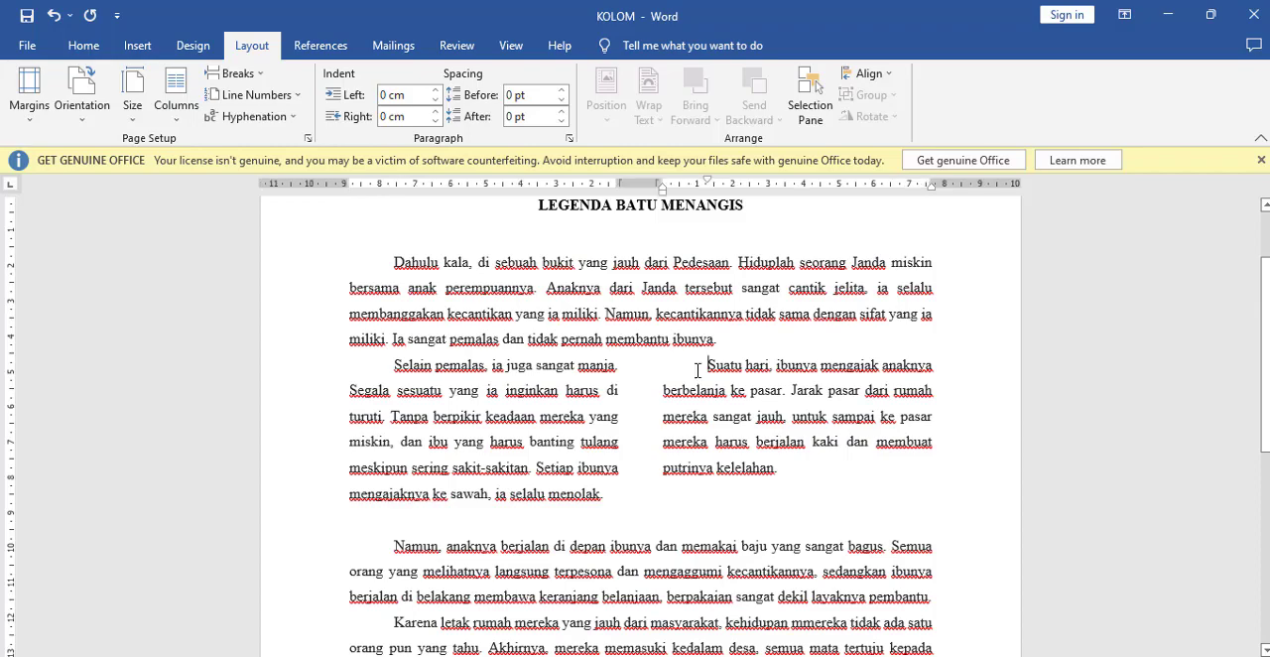
scroll(790, 501, "down", 8)
scroll(780, 533, "up", 9)
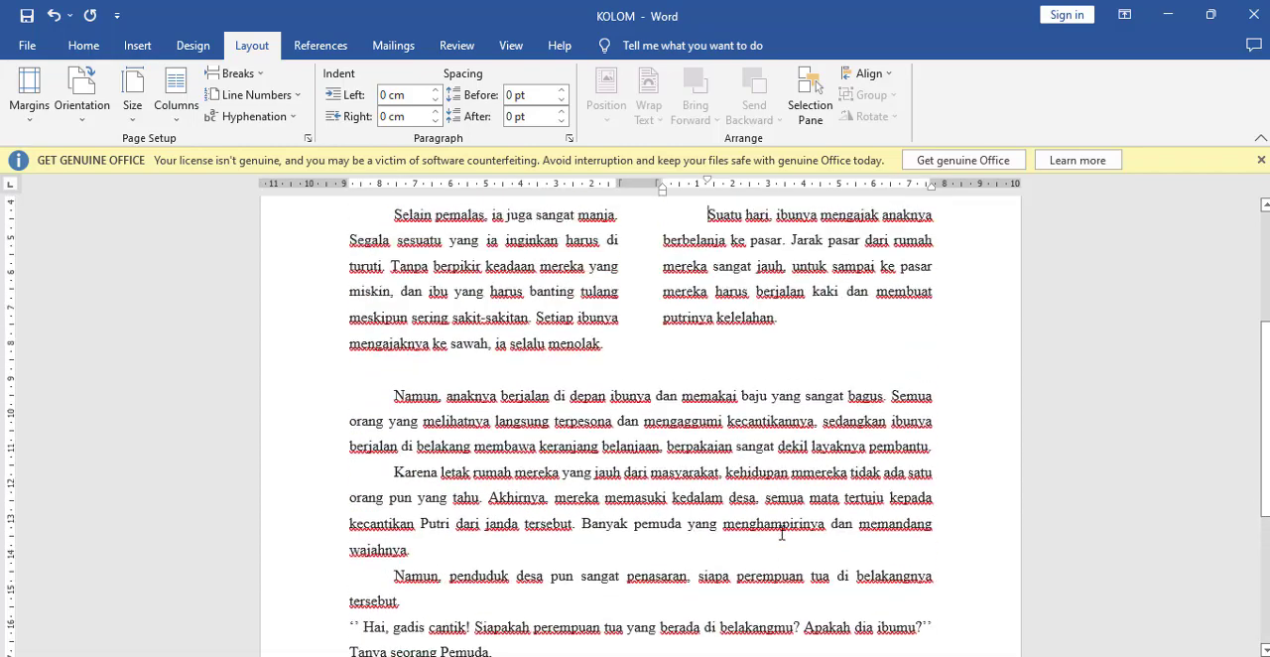
left_click(714, 413)
left_click(706, 473)
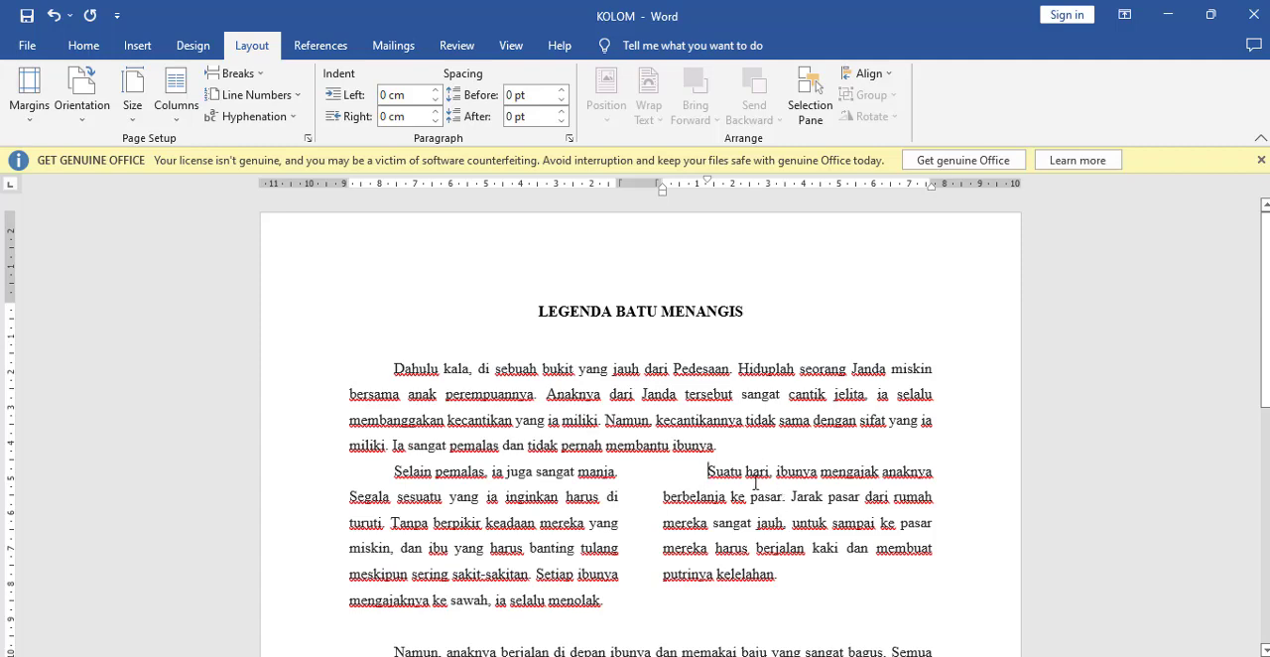
scroll(756, 486, "down", 4)
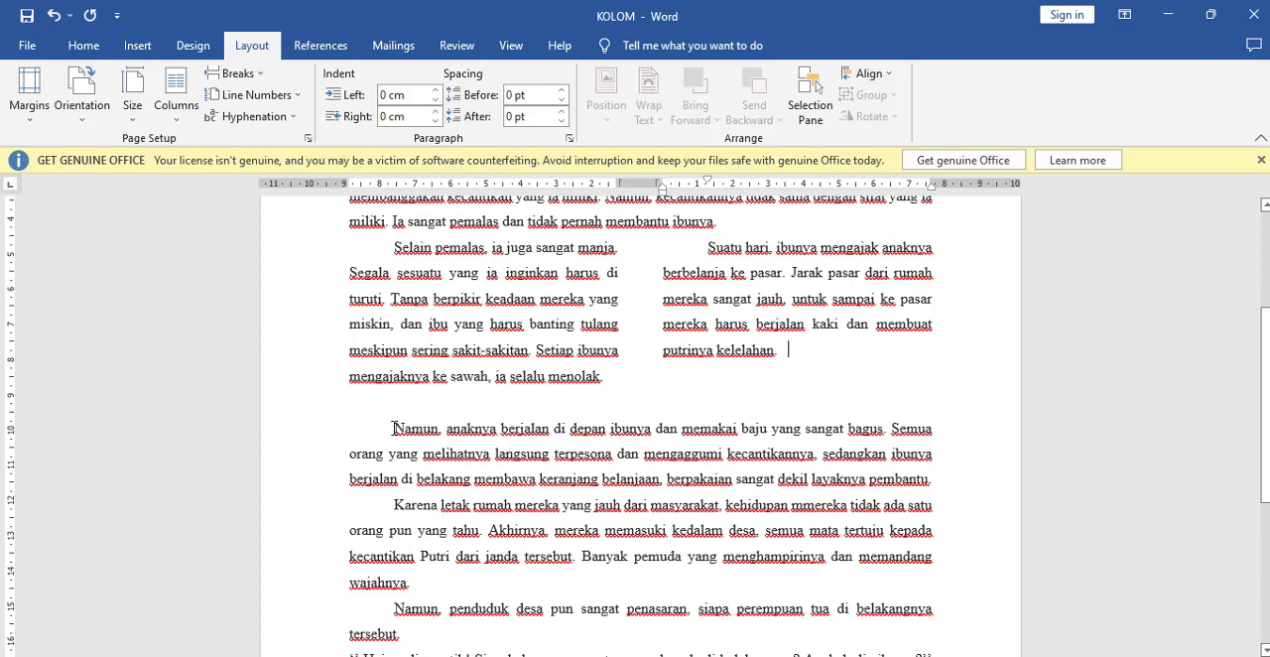
left_click_drag(394, 428, 685, 636)
left_click(528, 378)
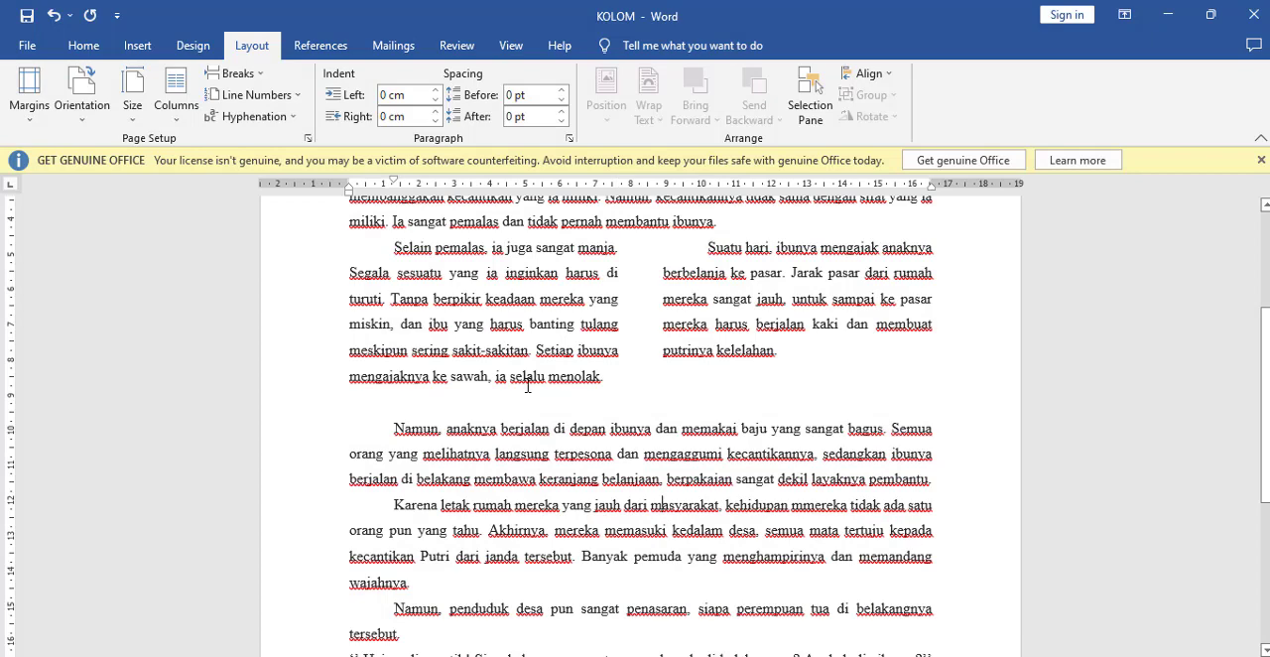
left_click(547, 466)
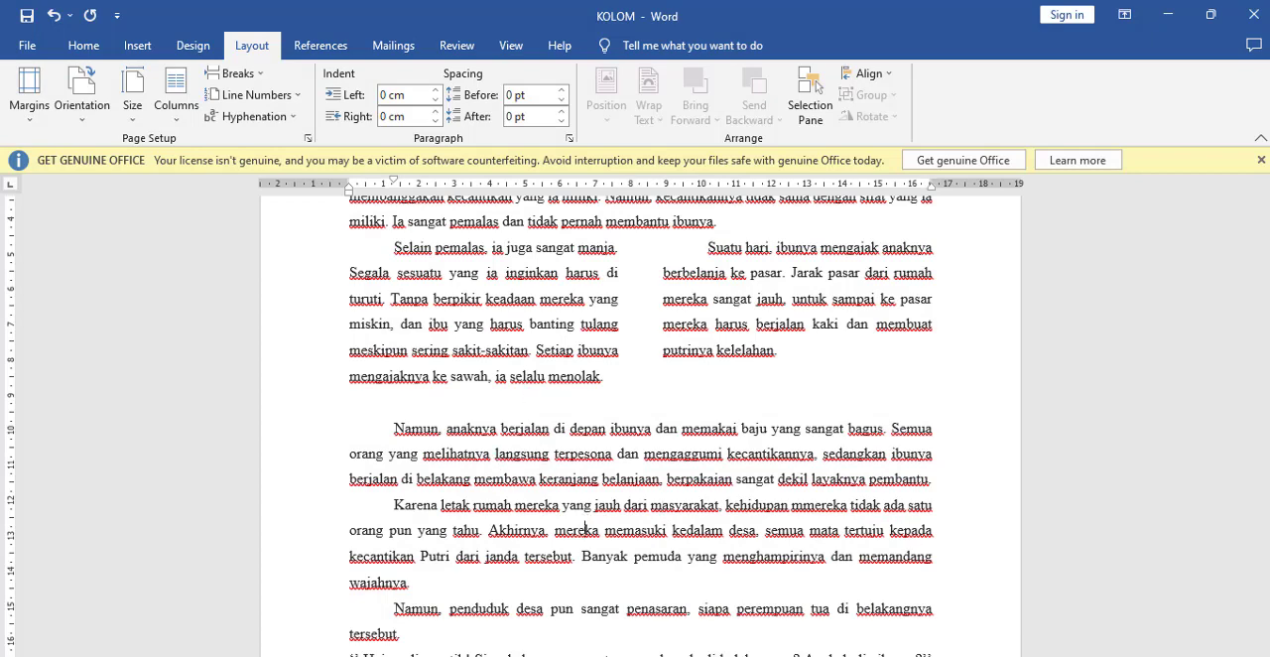
scroll(491, 452, "up", 4)
left_click(753, 608)
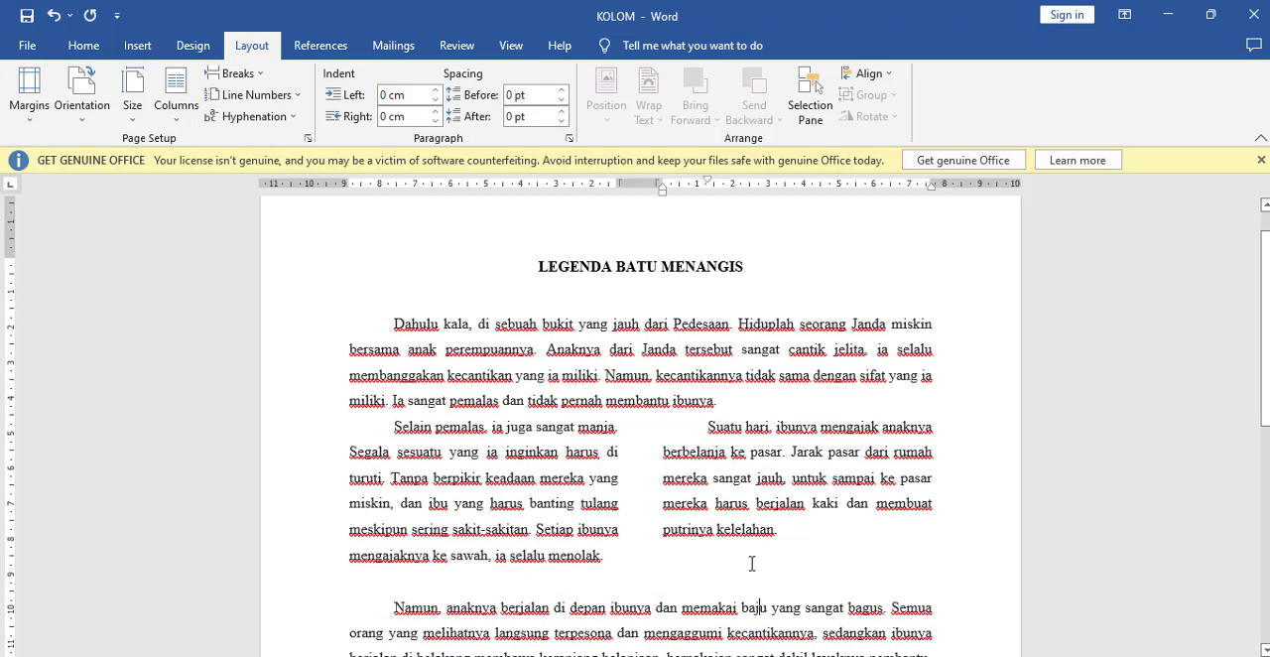
left_click(710, 478)
left_click(706, 425)
left_click(814, 656)
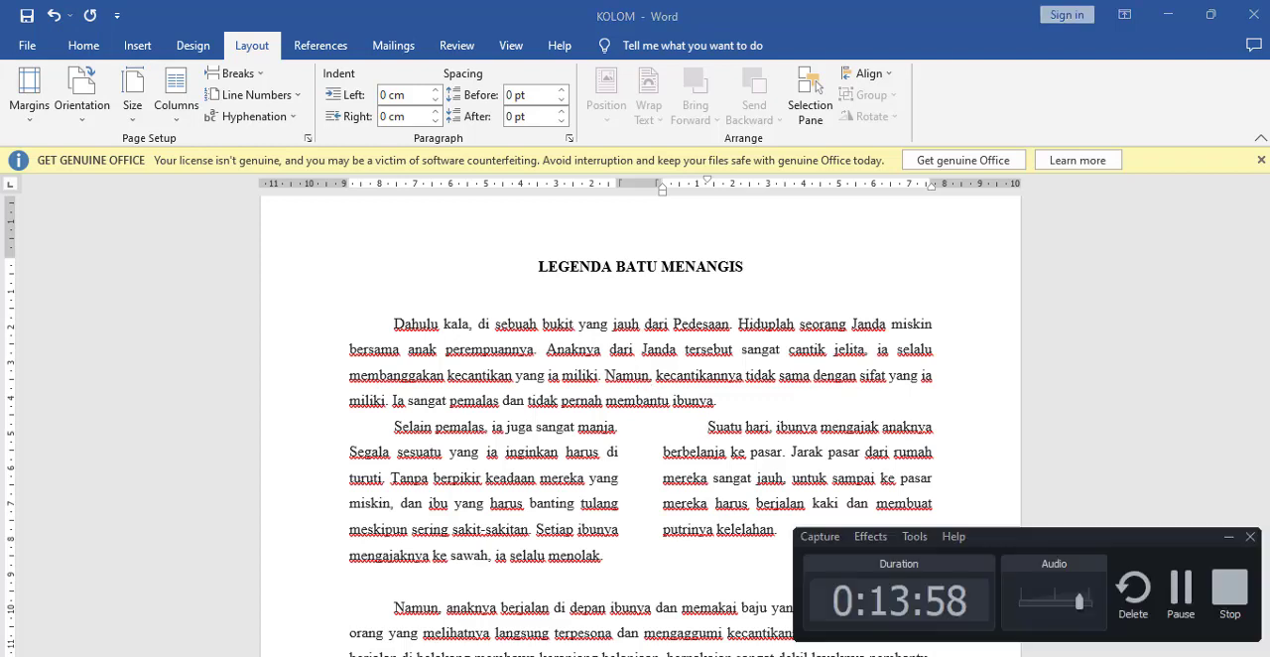
left_click(1187, 592)
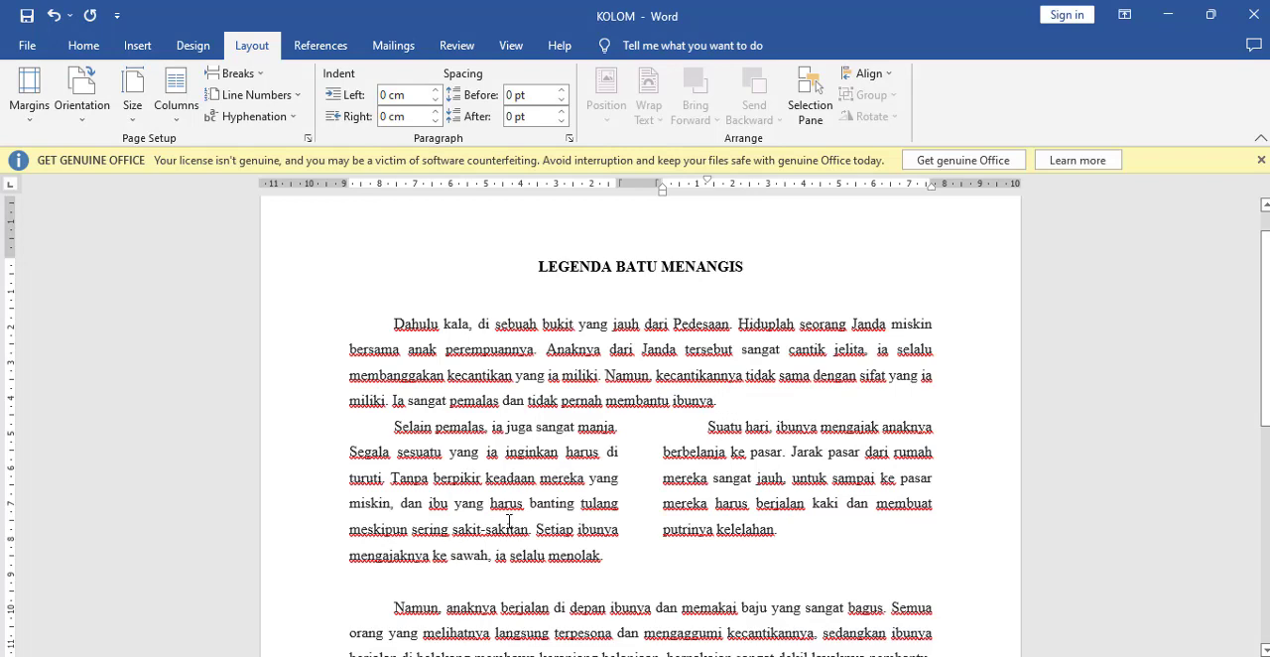
left_click(176, 92)
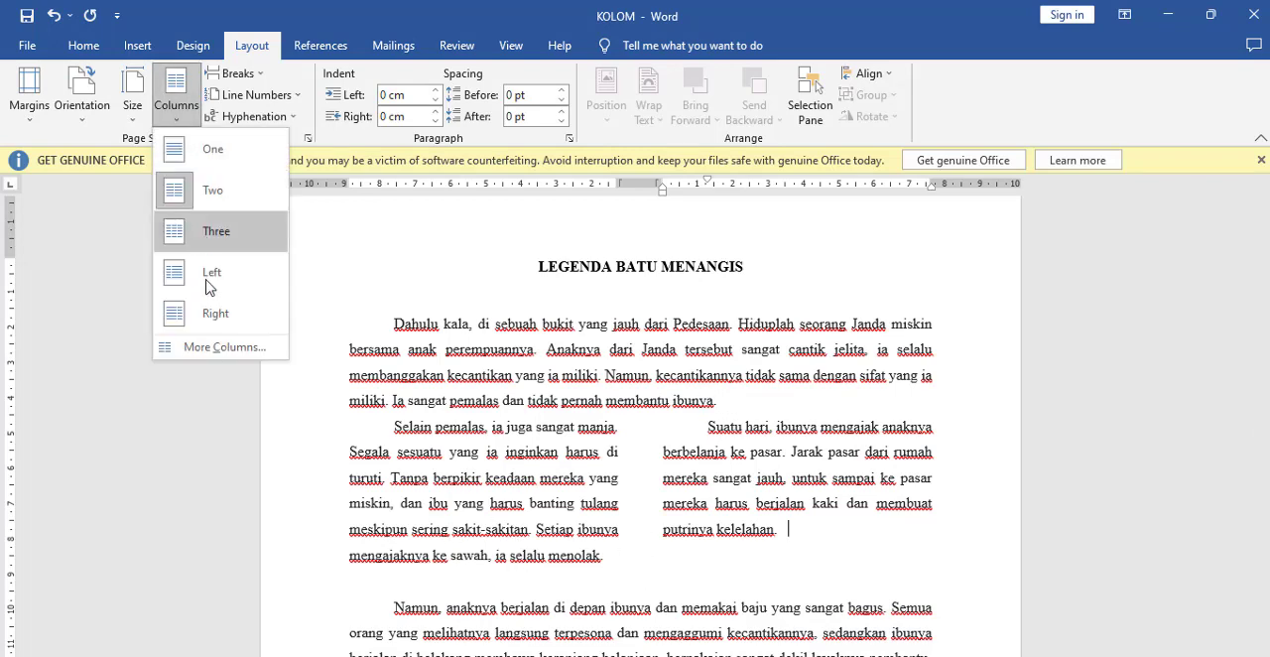
left_click(203, 358)
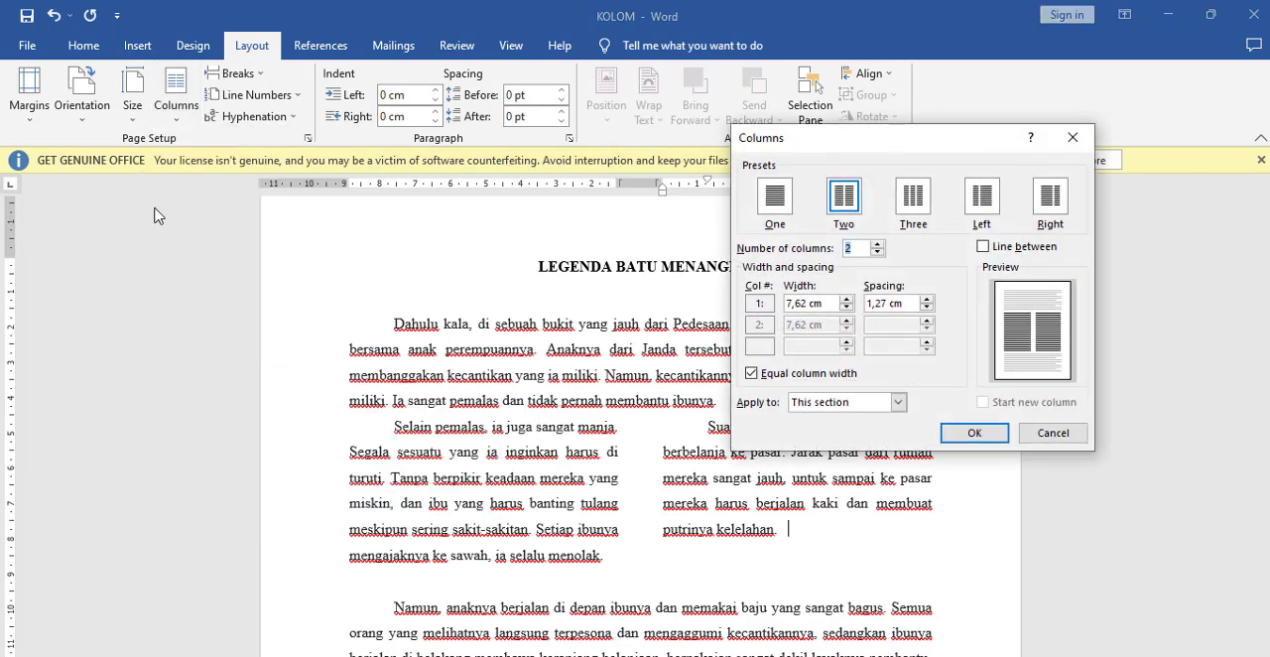
left_click(784, 201)
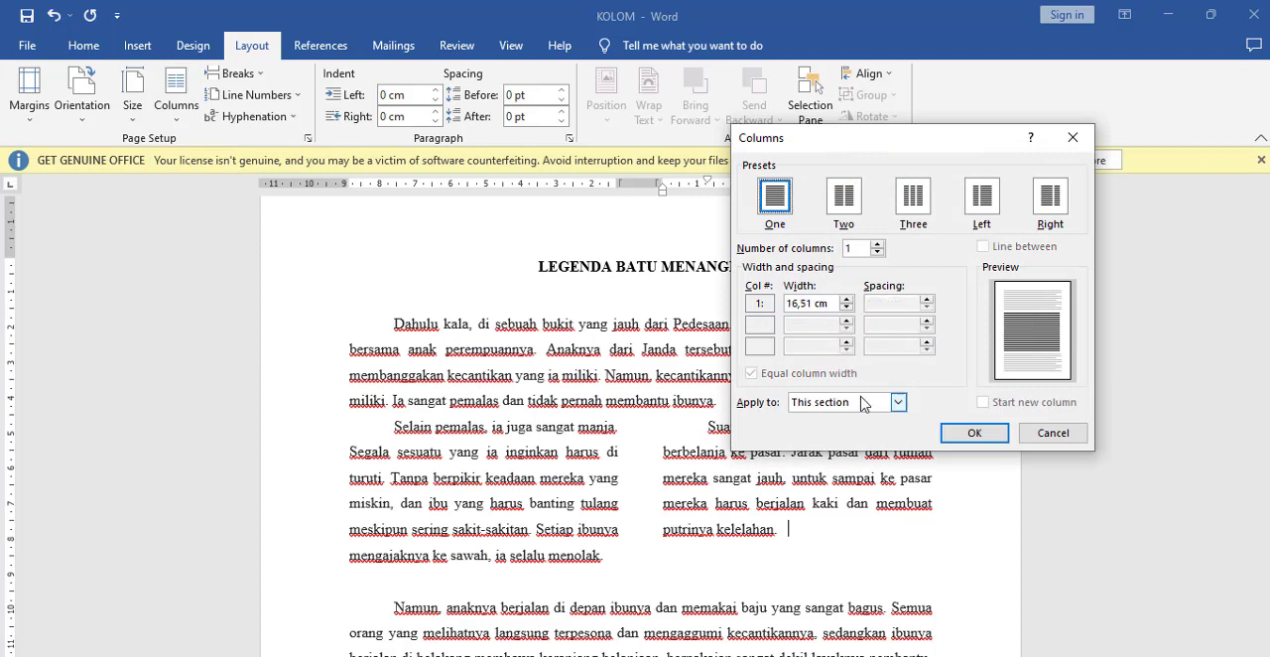
left_click(898, 402)
left_click(1053, 432)
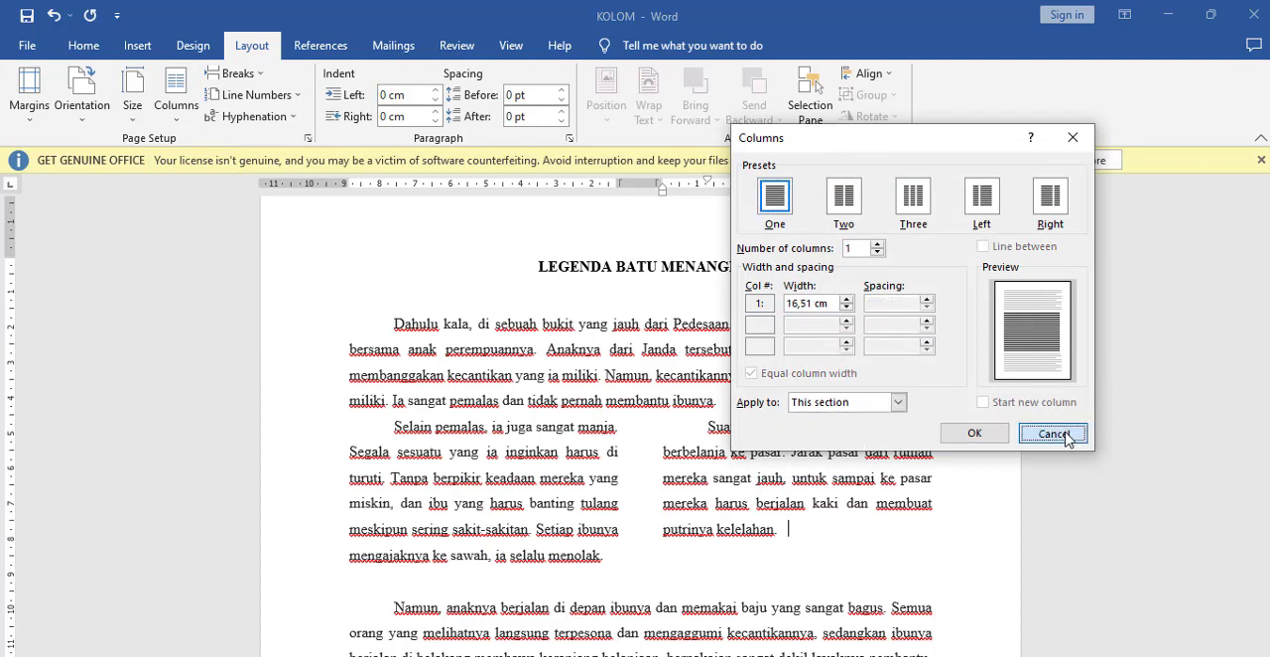
left_click(1053, 433)
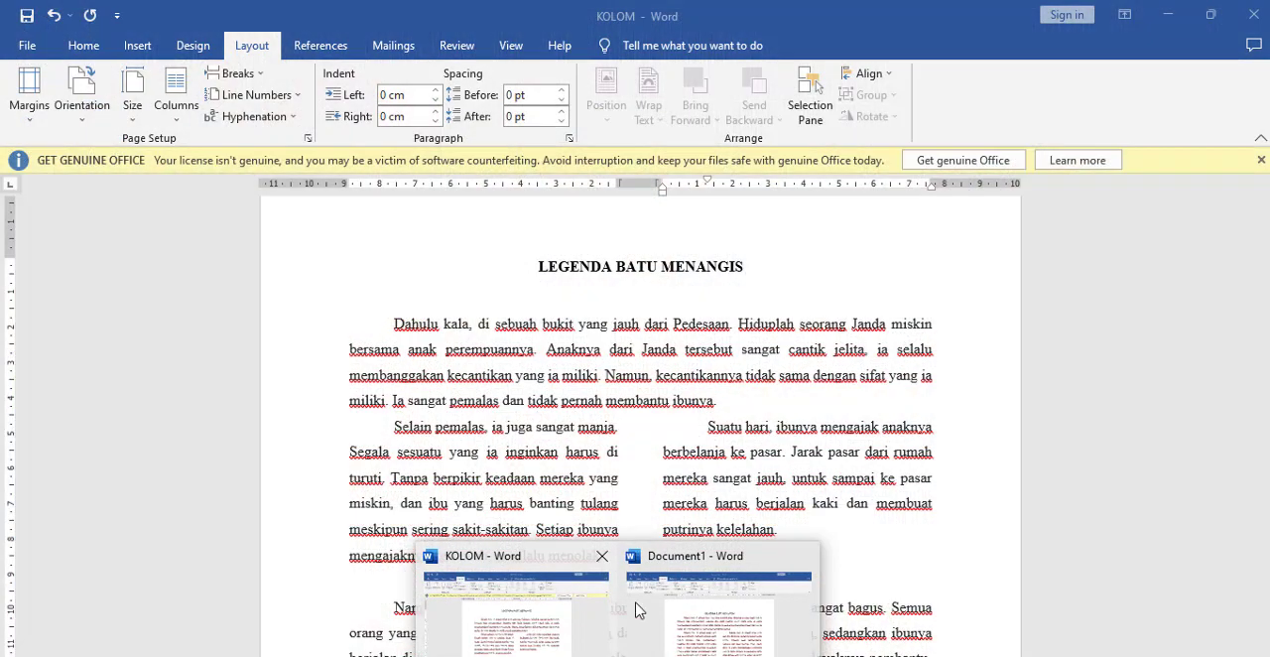
Step: Switch to Document1 to check its sectioned column layout, and return to the "Namun, anaknya" text in the KOLOM document
left_click(639, 615)
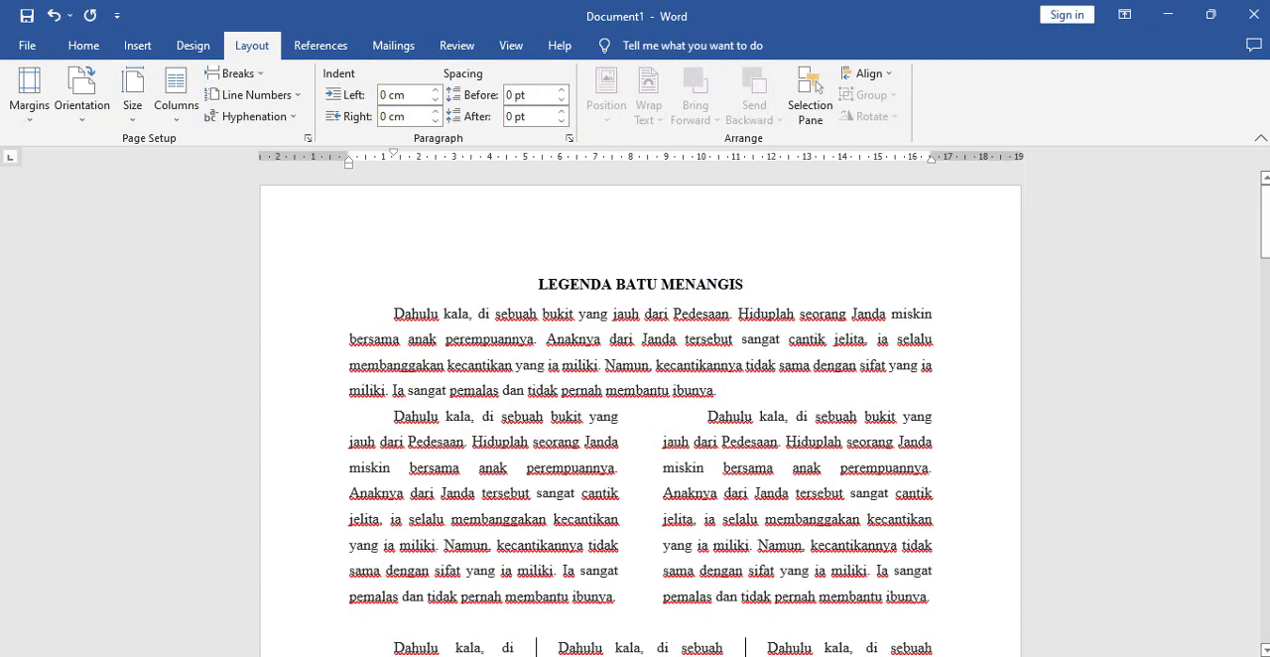
left_click(496, 635)
scroll(698, 407, "down", 4)
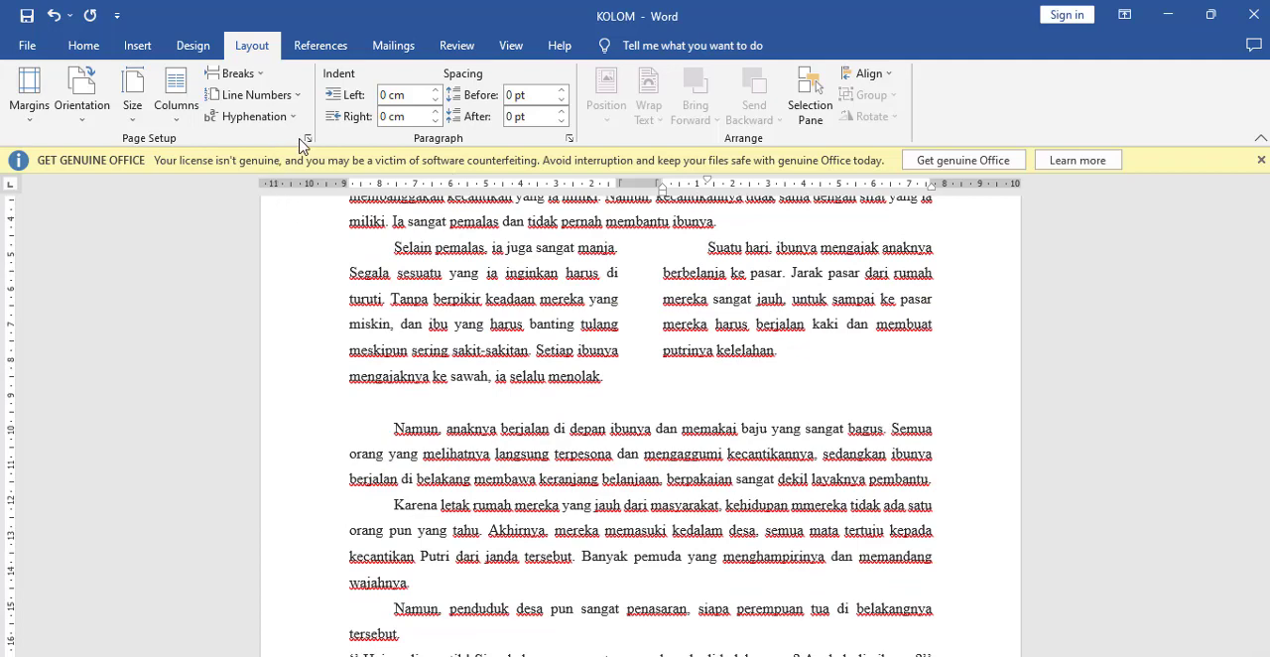
left_click(175, 99)
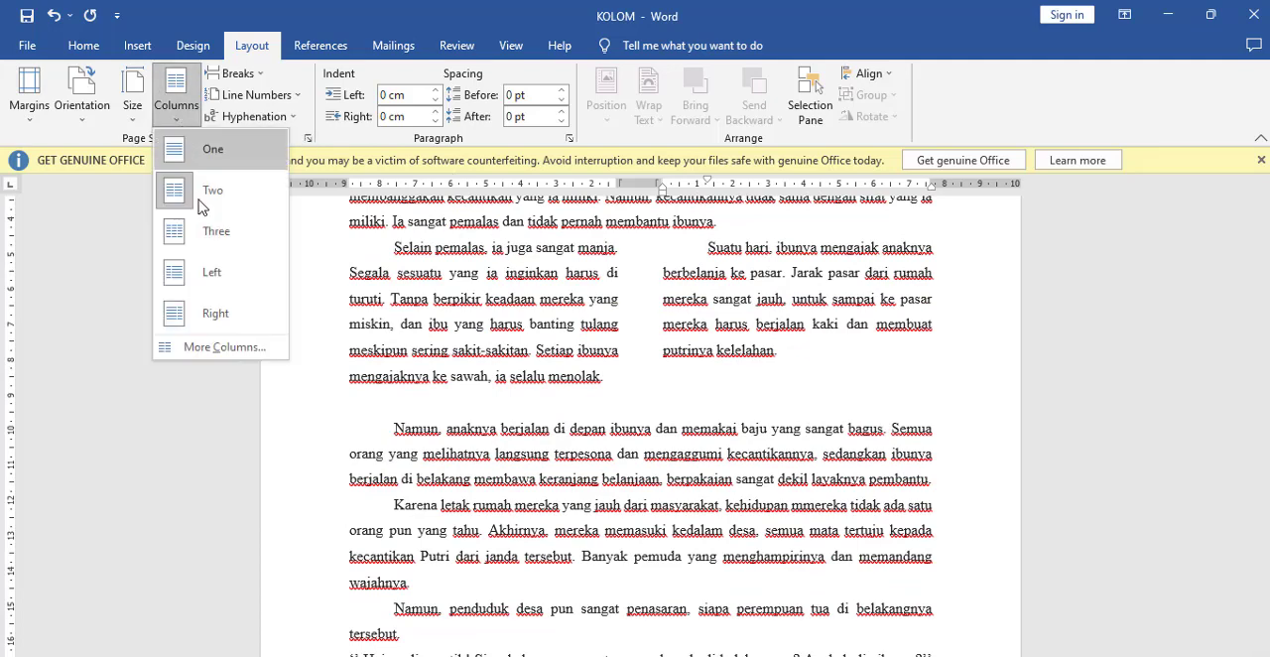
left_click(220, 348)
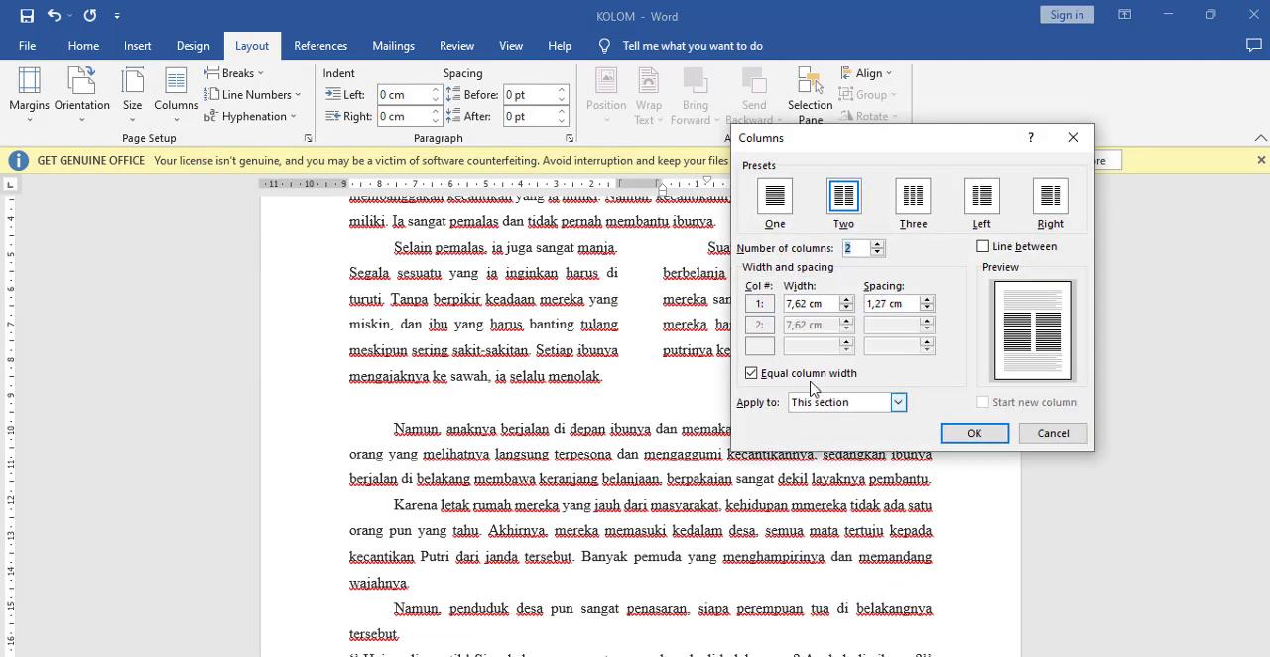
left_click(915, 201)
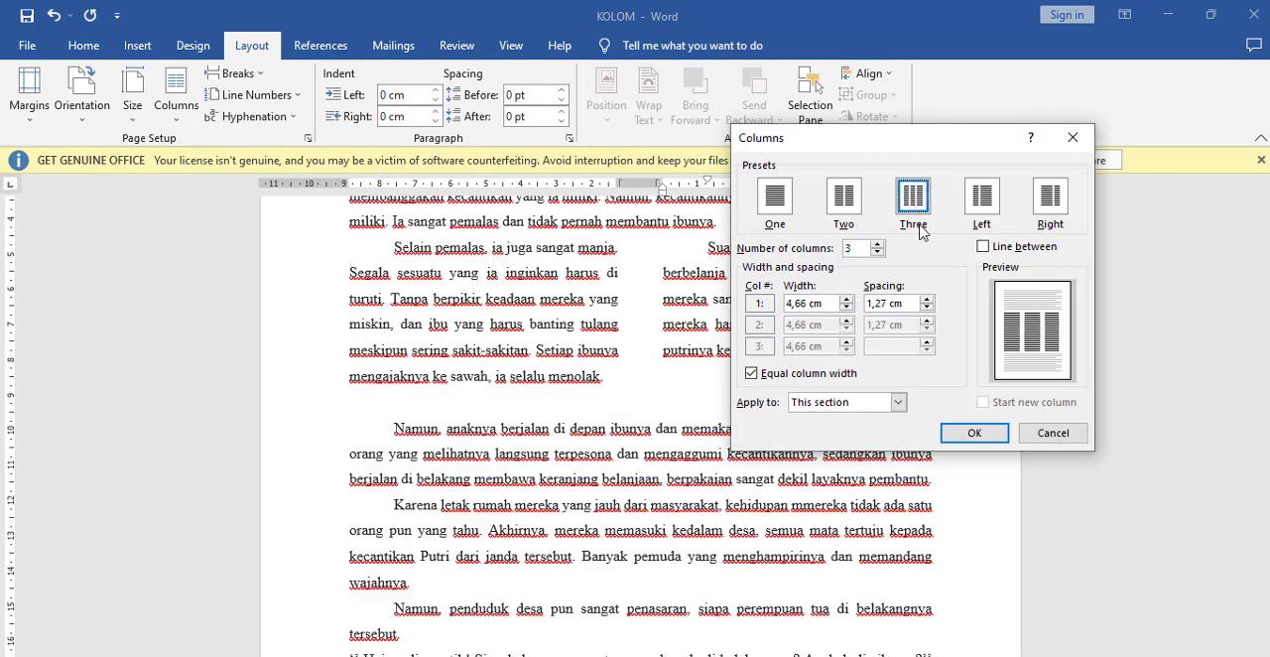
left_click(1067, 435)
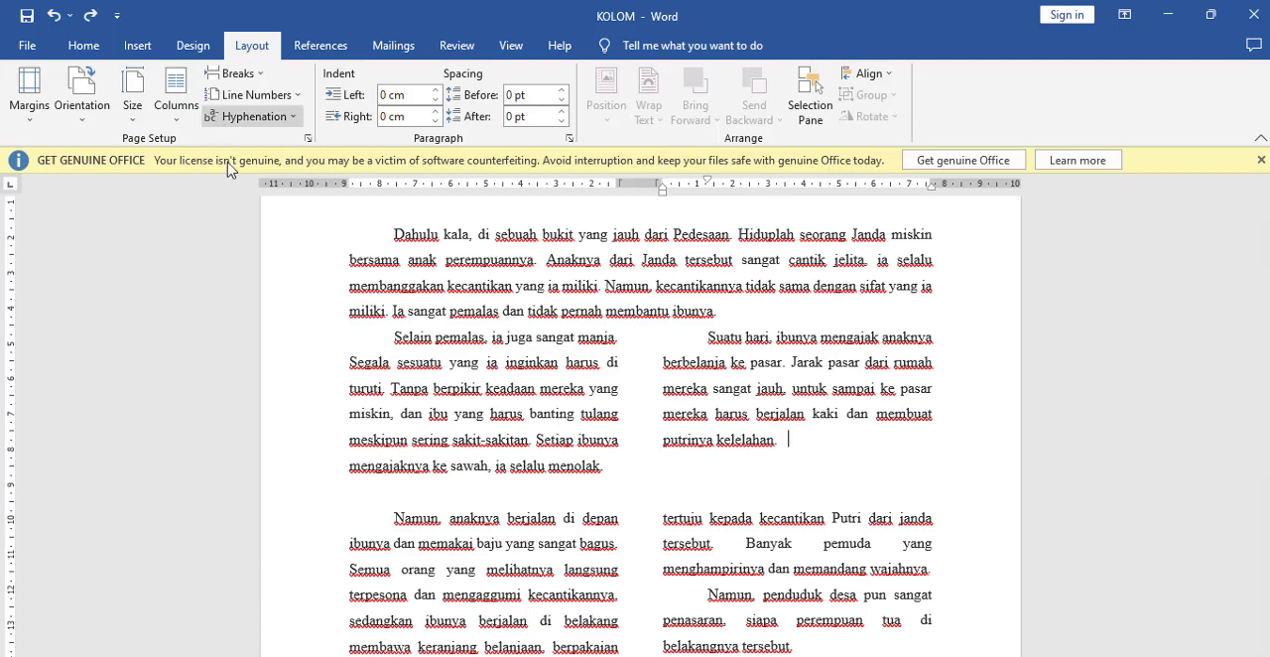
Step: Apply the Three column preset from this point forward, starting at the end of the "Suatu hari" paragraph
left_click(182, 127)
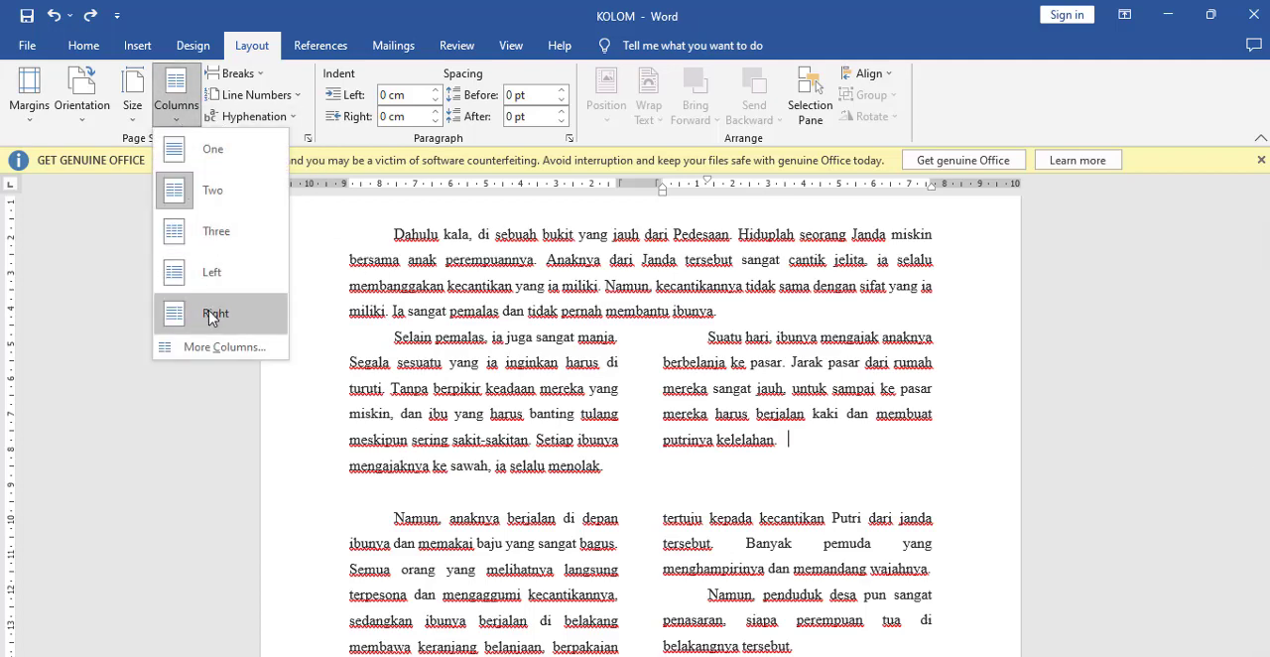
left_click(224, 330)
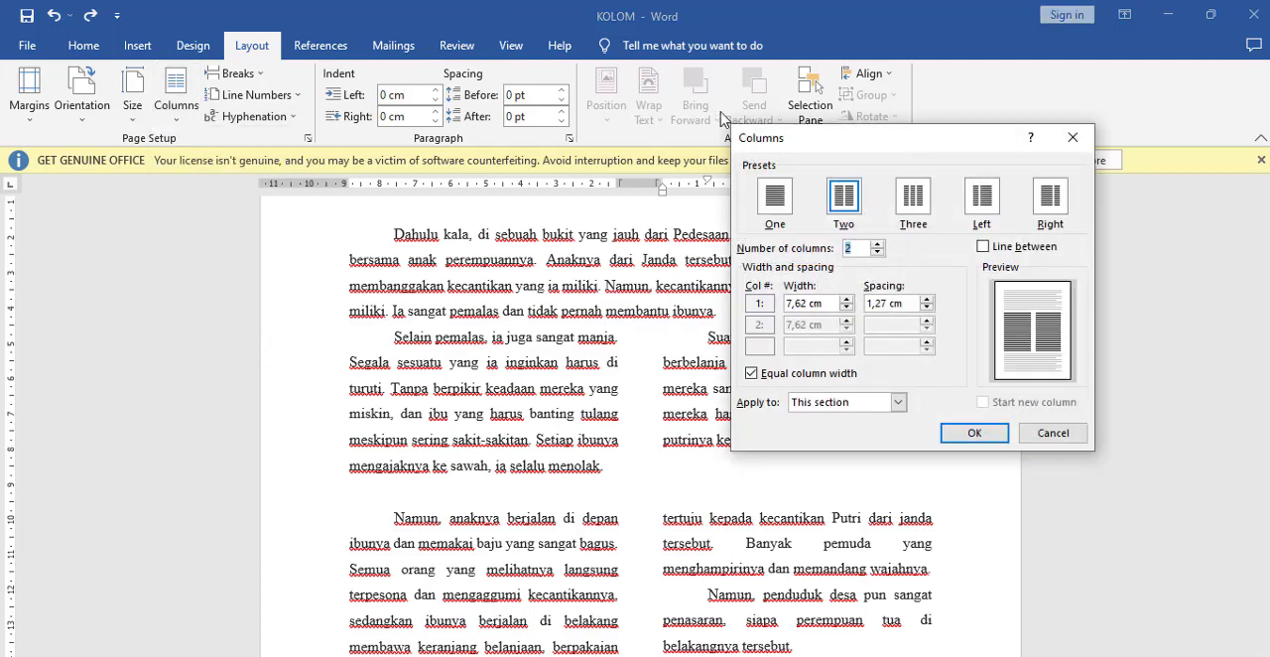
left_click(914, 199)
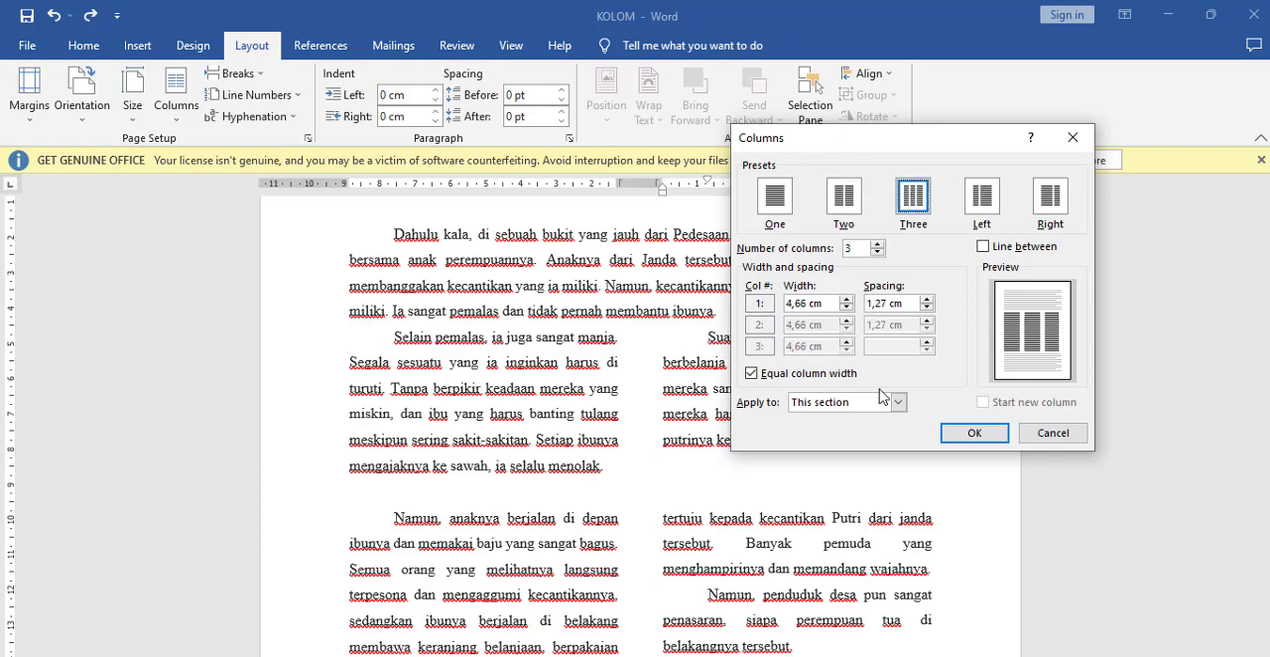
left_click(887, 404)
left_click(886, 432)
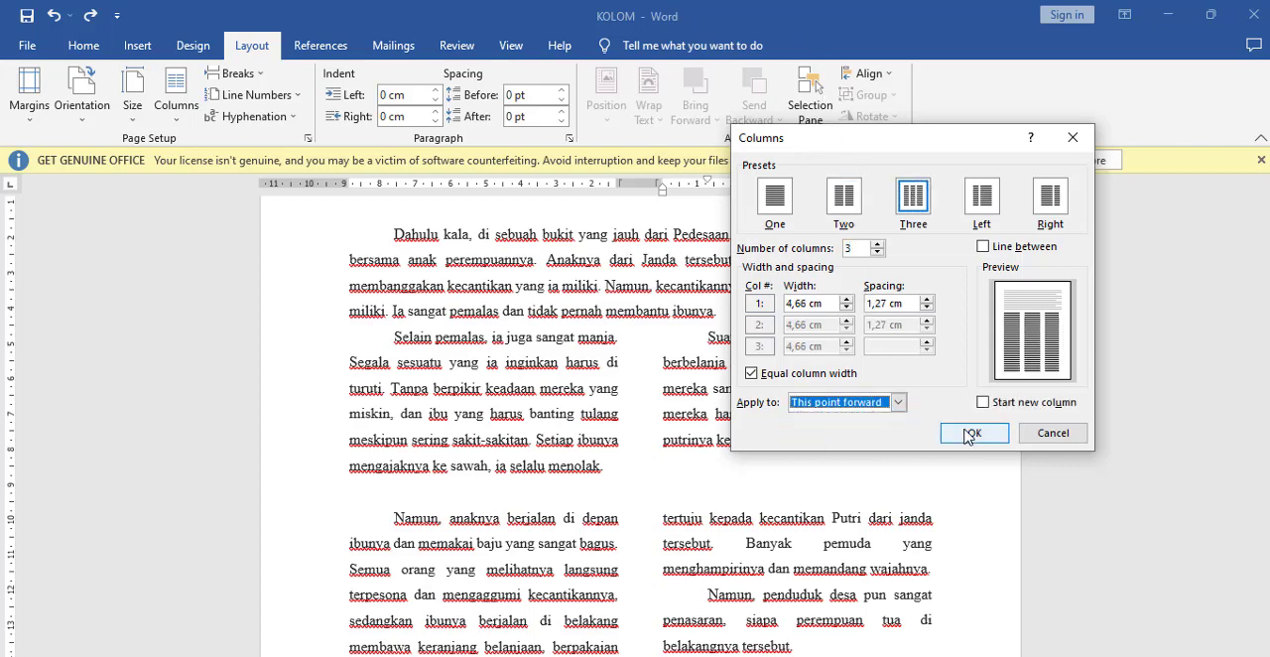
left_click(970, 437)
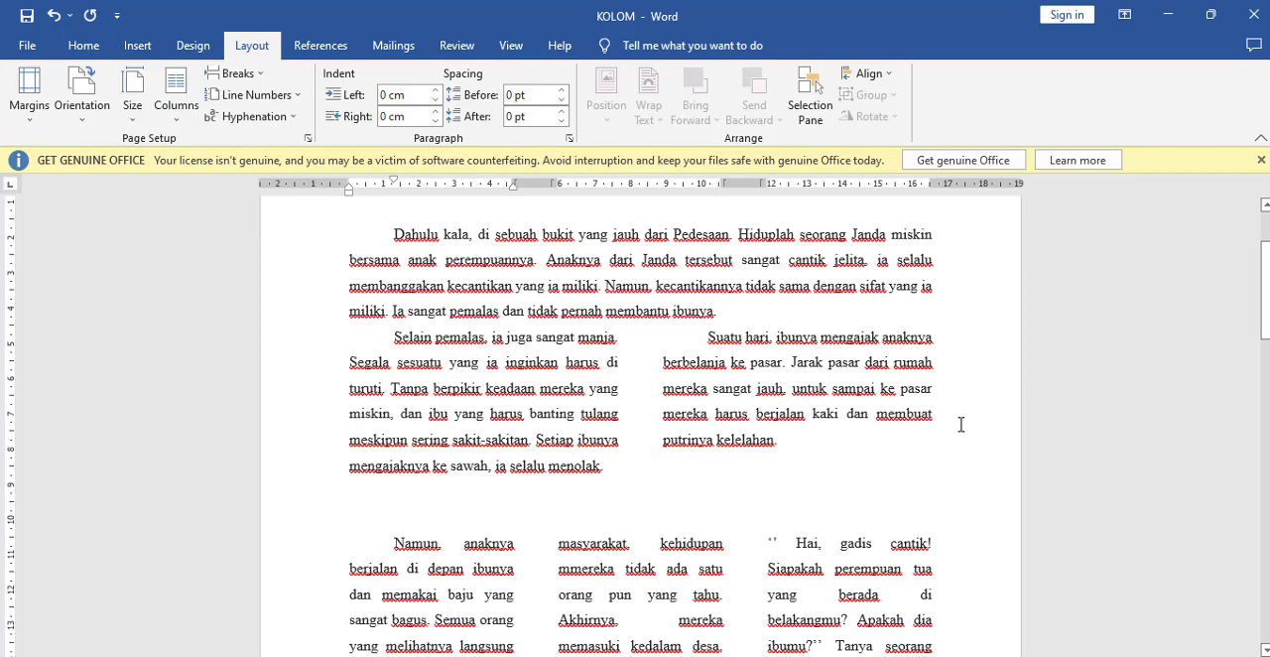
Step: Compare the three-column text with KOLOM.pdf, checking which paragraph starts each column, and return to the KOLOM document in Word
scroll(960, 425, "down", 4)
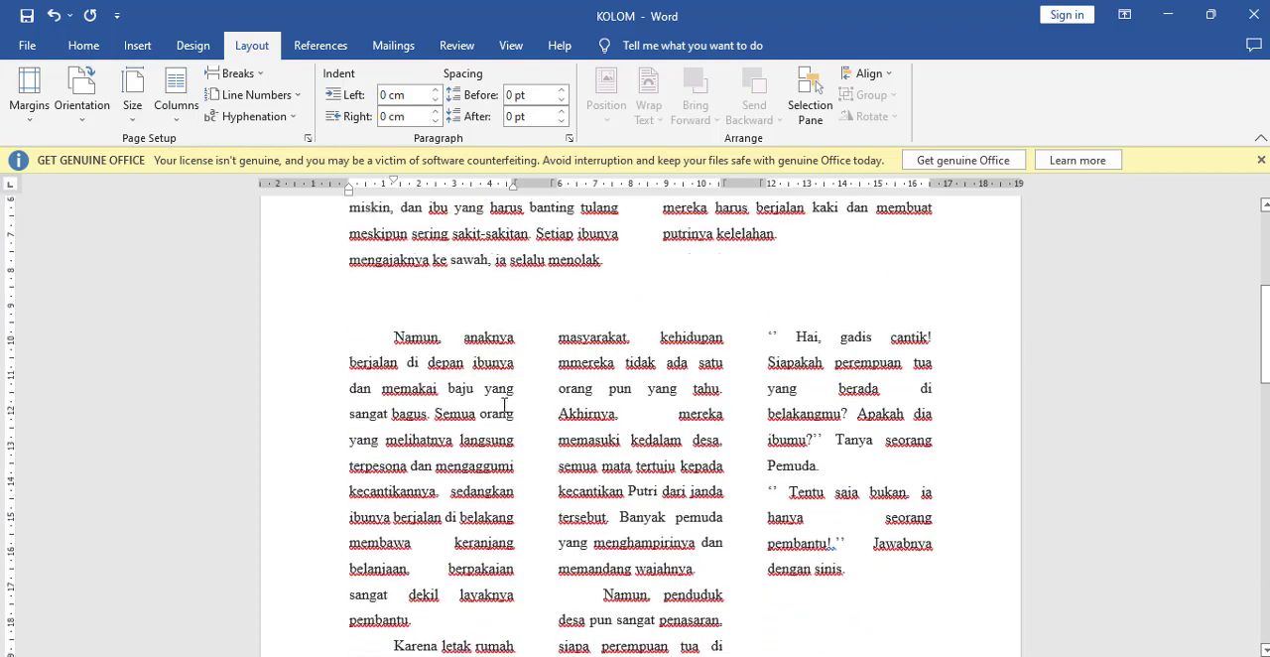
scroll(506, 407, "up", 5)
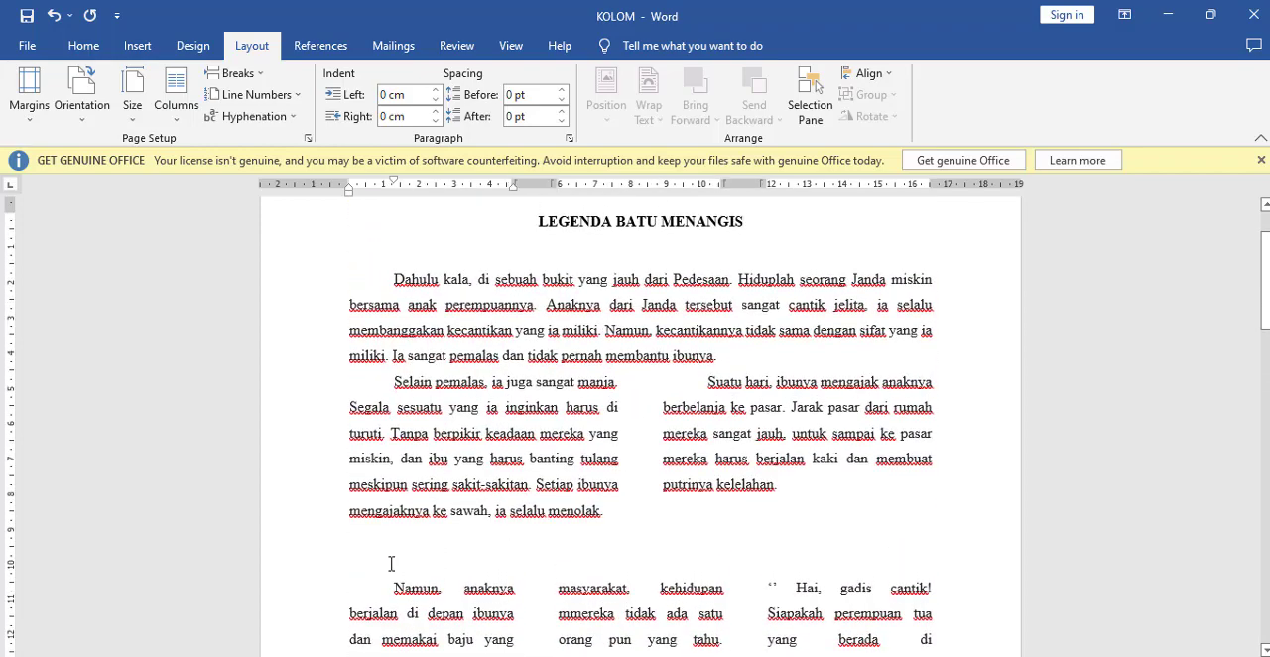
left_click(832, 511)
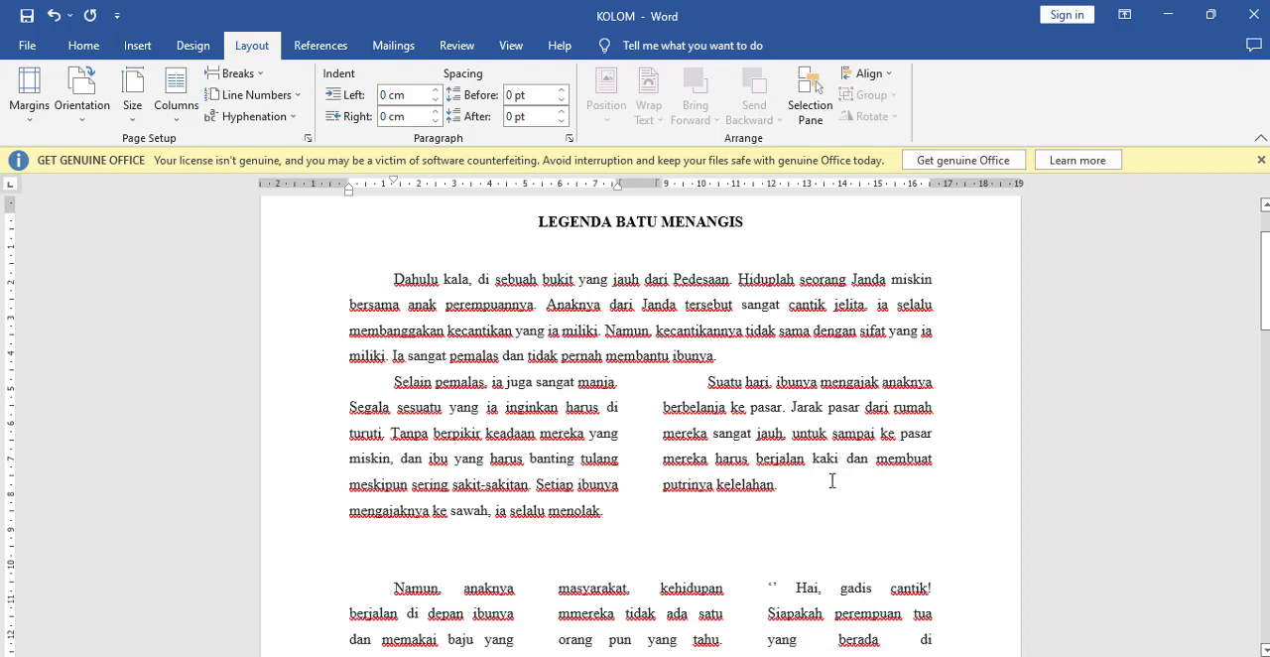
left_click(460, 591)
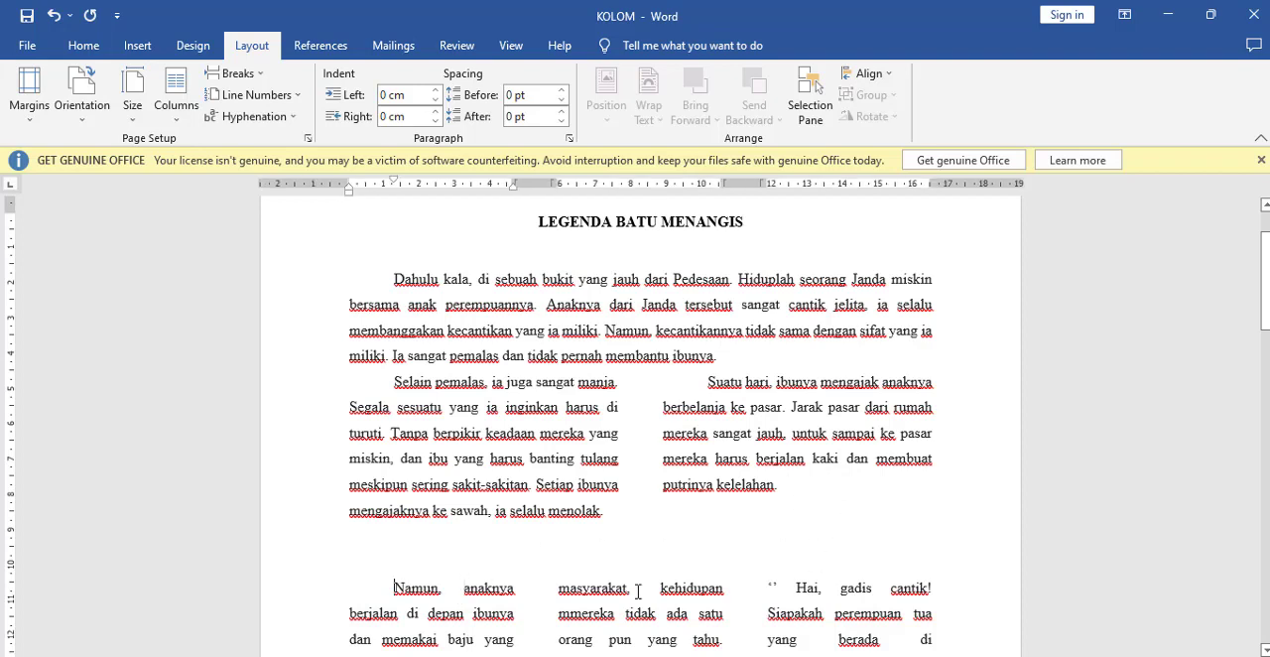
left_click(797, 591)
left_click(391, 580)
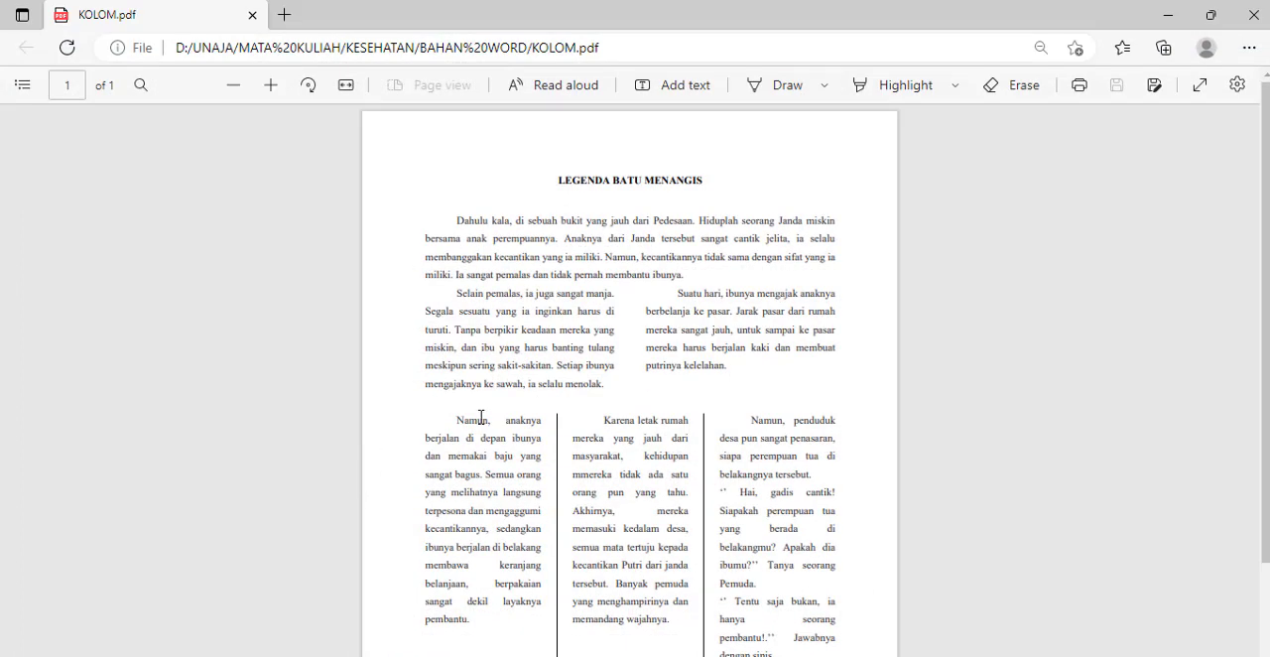
scroll(525, 437, "down", 2)
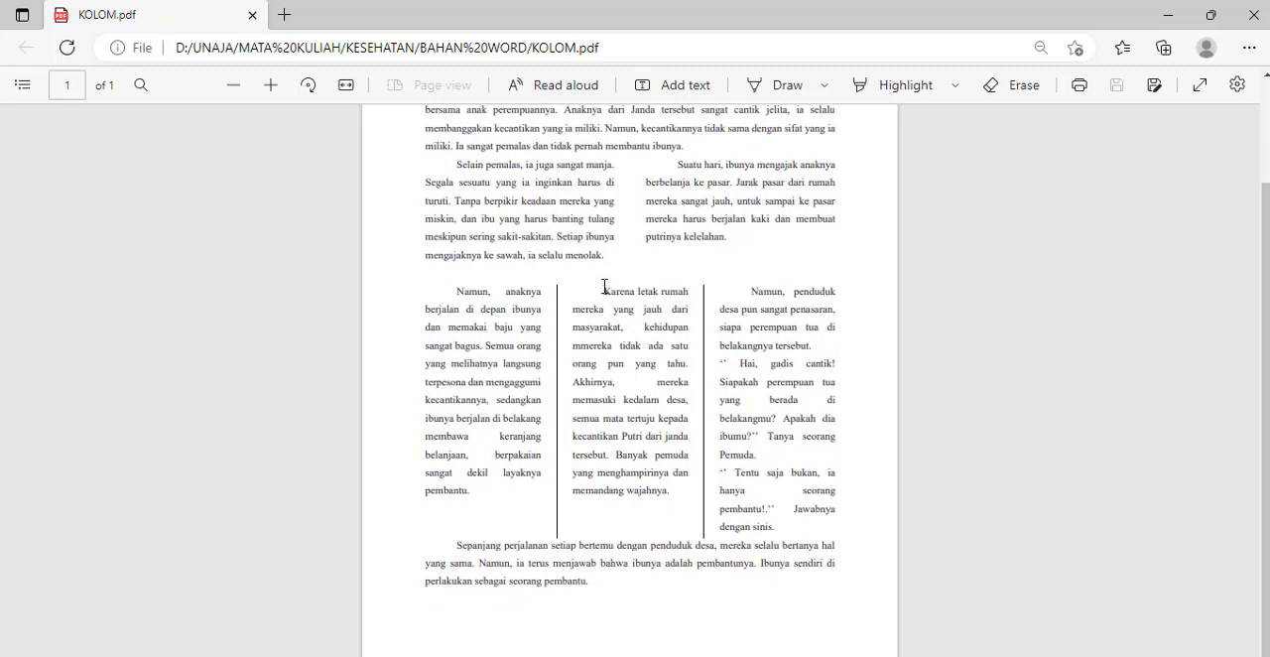
left_click_drag(605, 286, 643, 438)
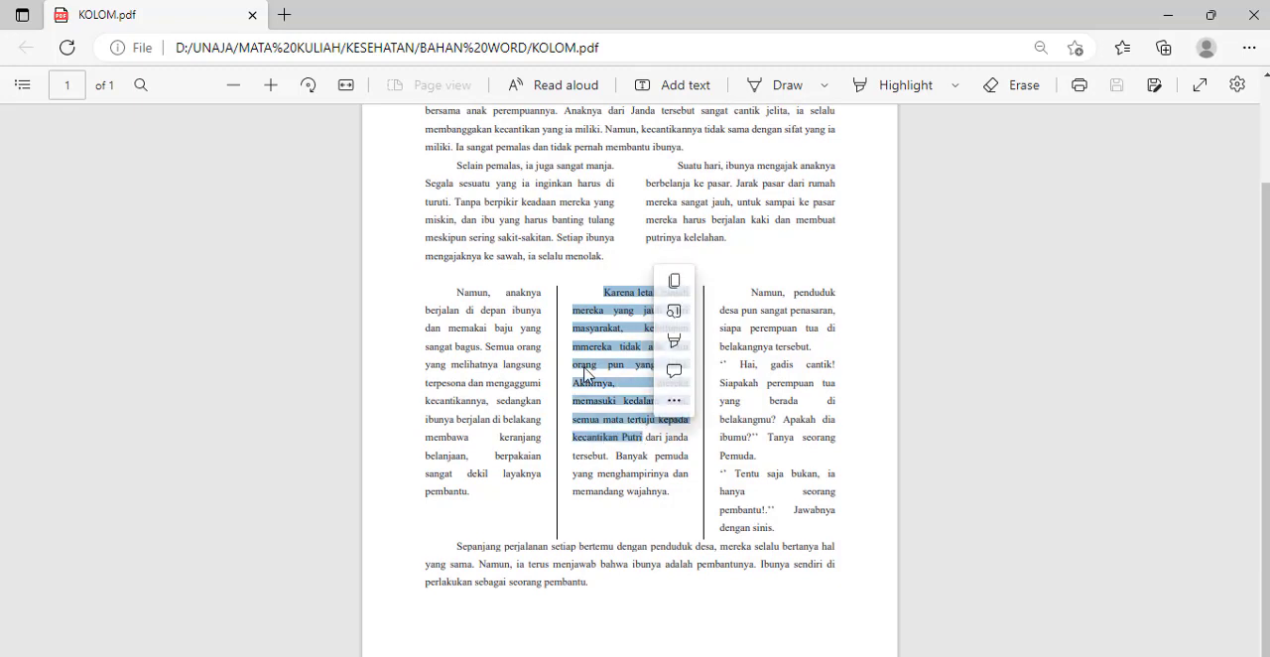
left_click(589, 291)
key("alt+Tab")
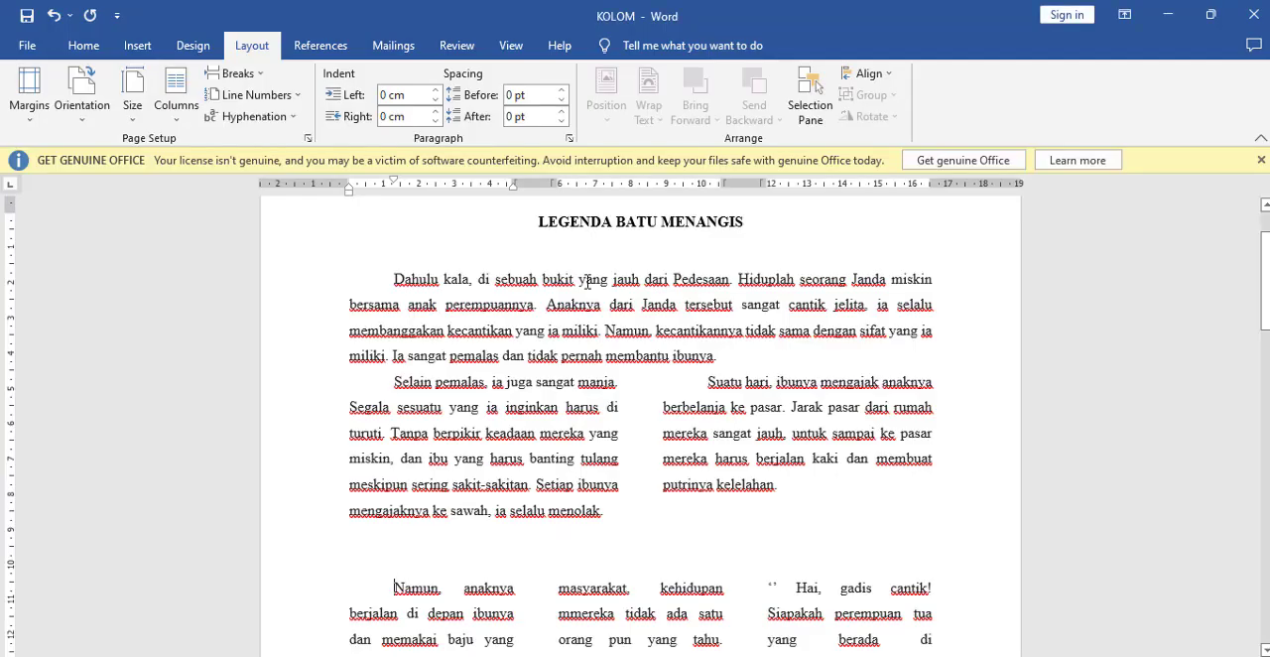
Step: Insert a column break before the "Karena letak rumah" paragraph
scroll(595, 483, "down", 7)
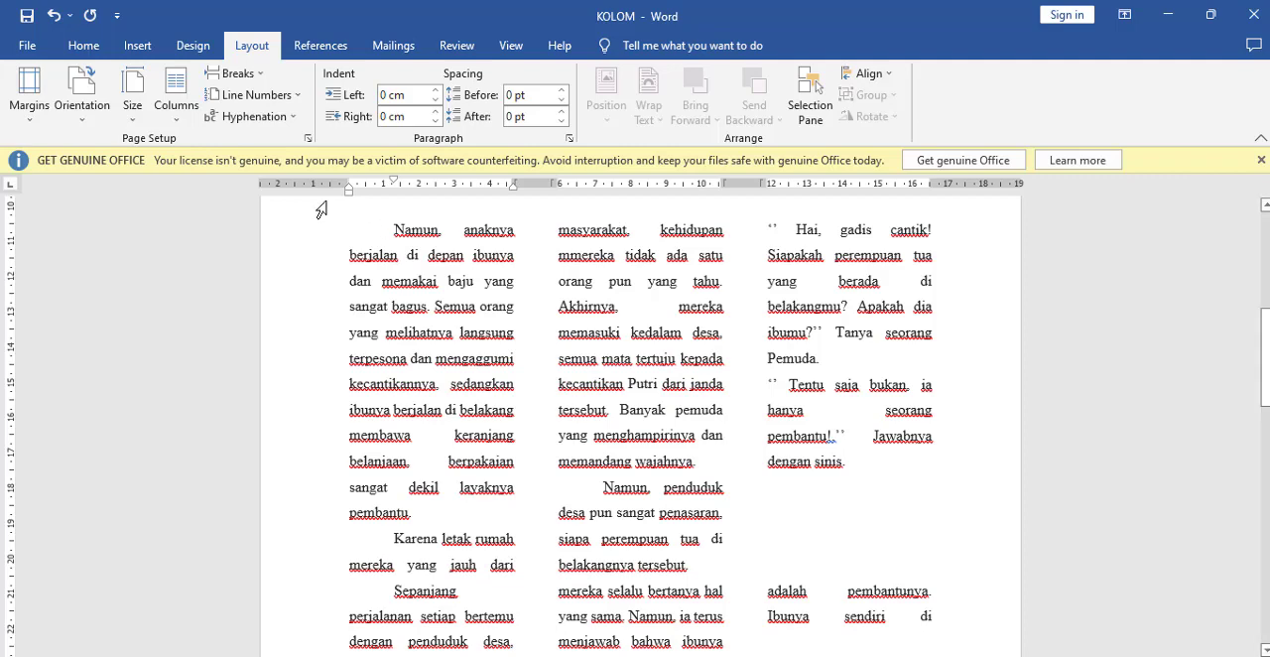
left_click(254, 83)
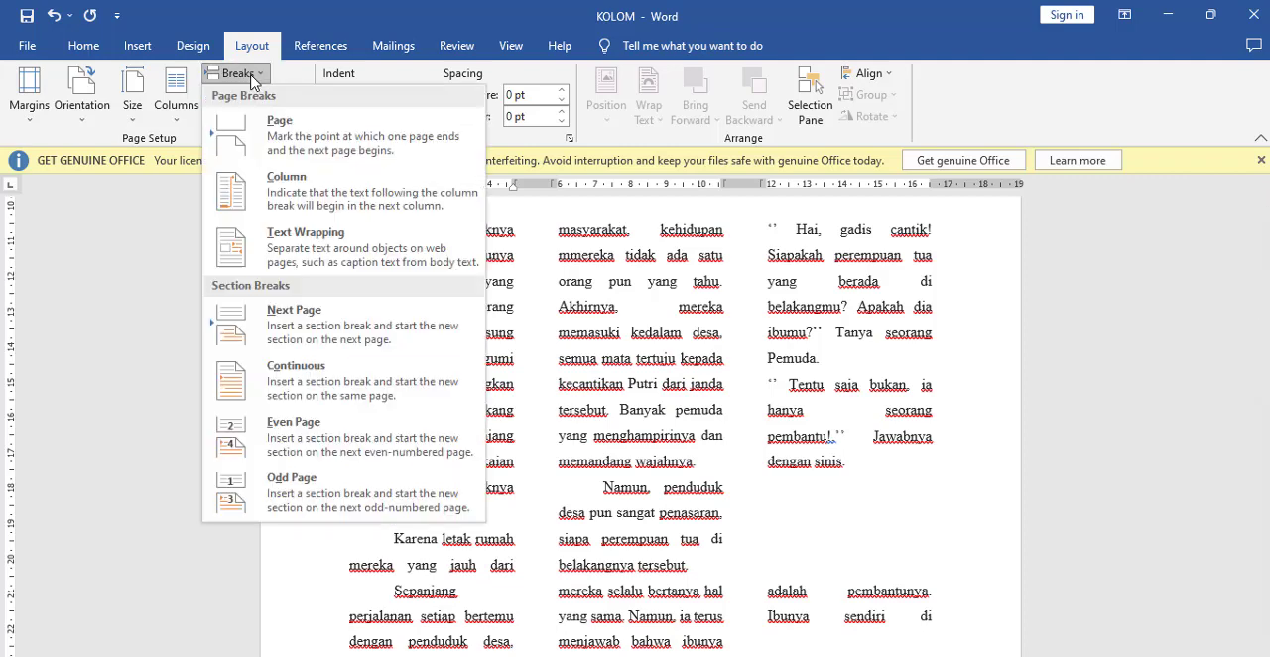
left_click(306, 189)
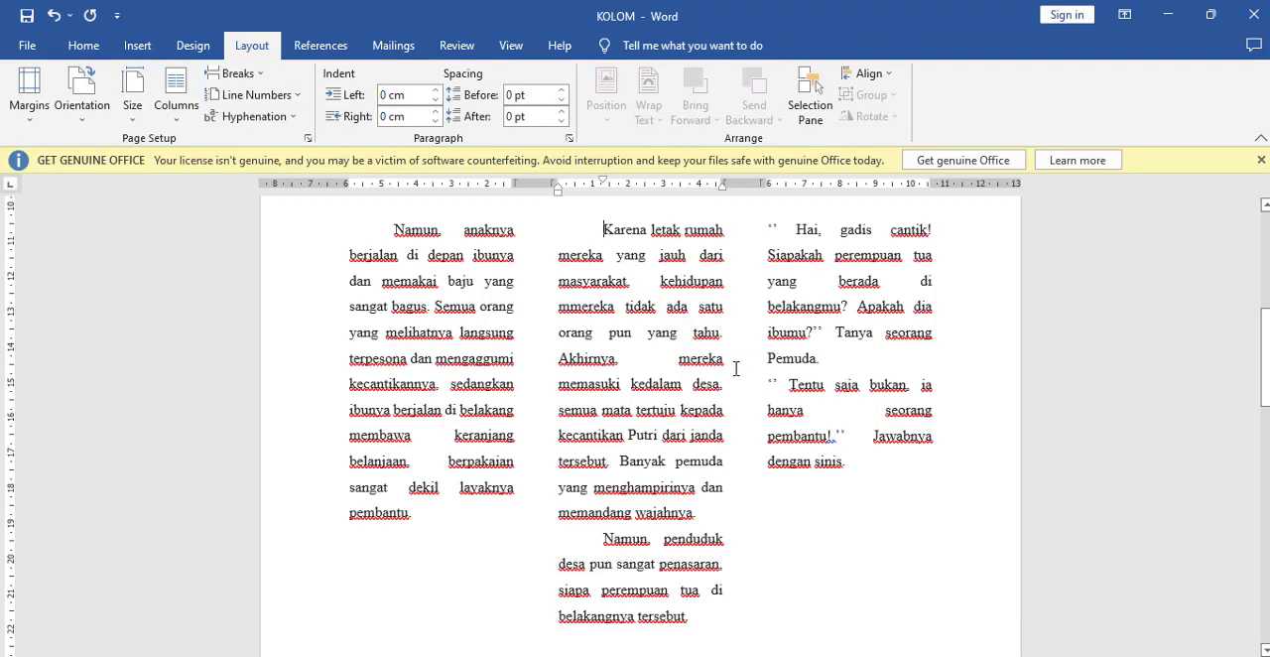
Step: Compare the position of the "Namun, penduduk" paragraph with KOLOM.pdf and examine the second and third columns in Word
scroll(736, 370, "down", 1)
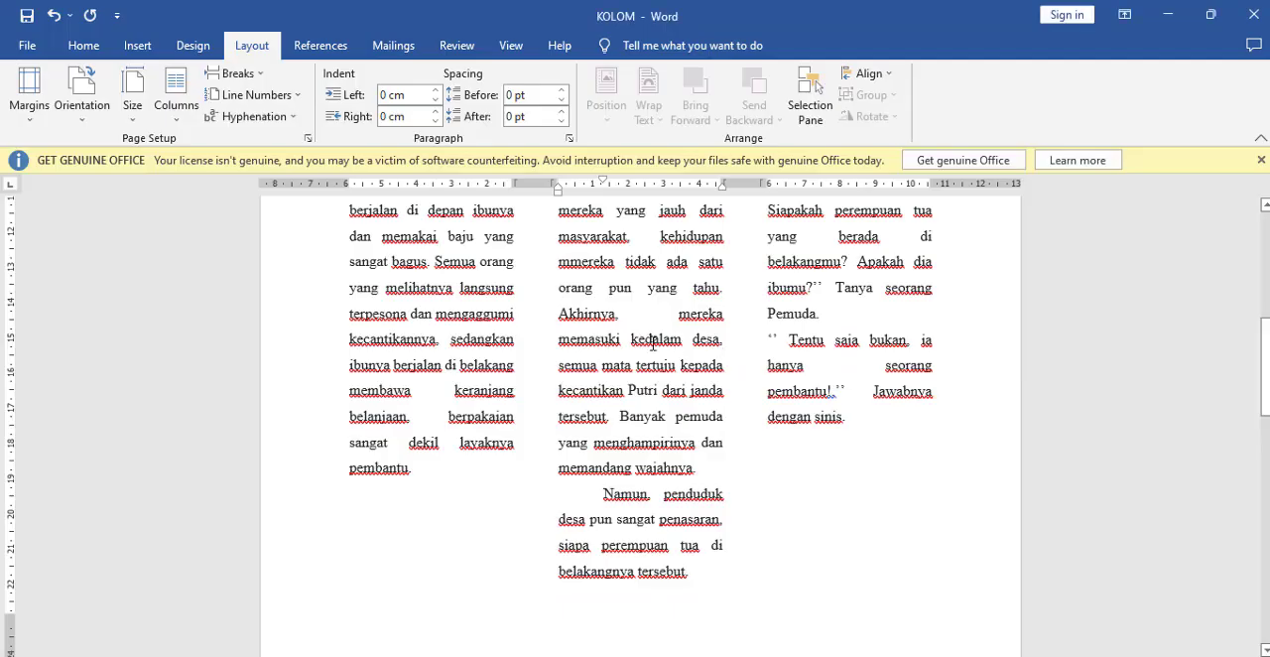
scroll(650, 344, "down", 4)
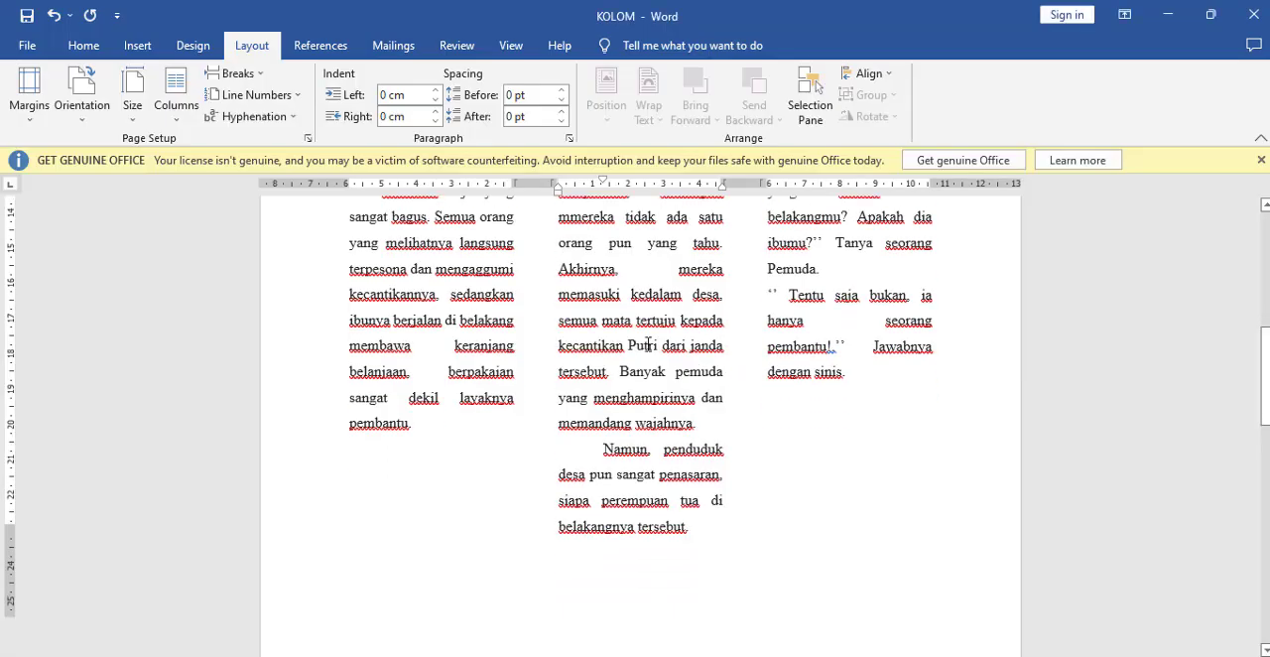
scroll(648, 343, "up", 4)
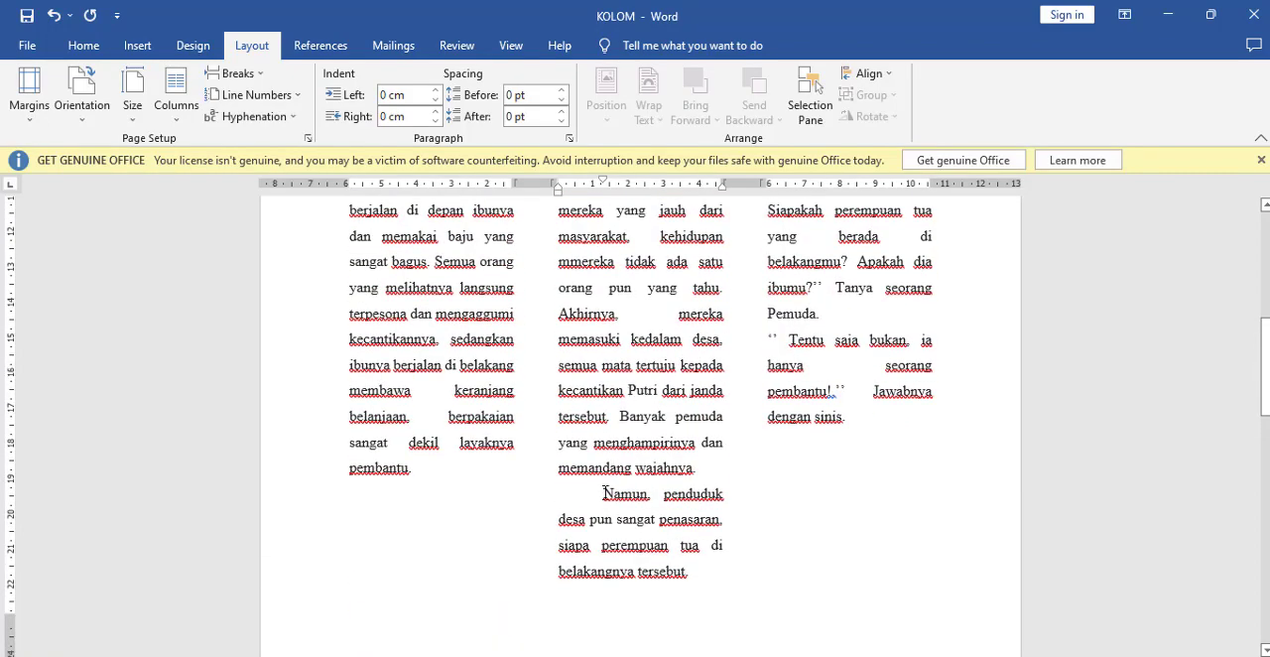
scroll(636, 337, "up", 4)
scroll(714, 337, "down", 4)
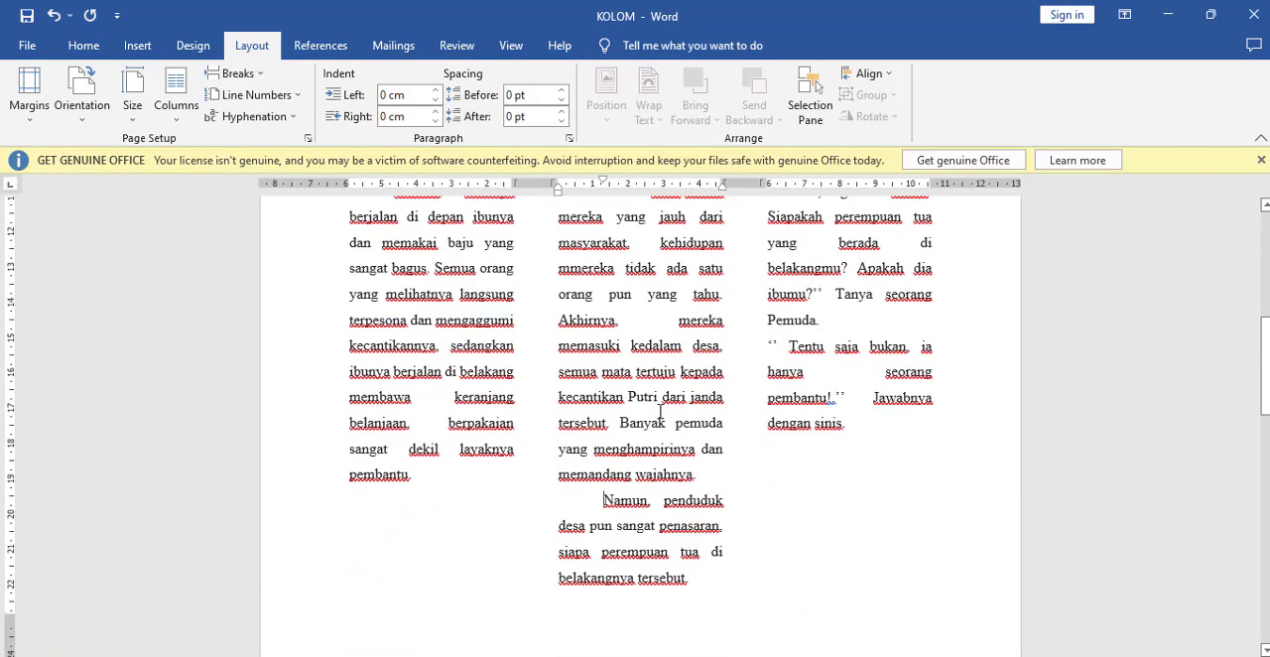
left_click(838, 315)
scroll(794, 365, "up", 3)
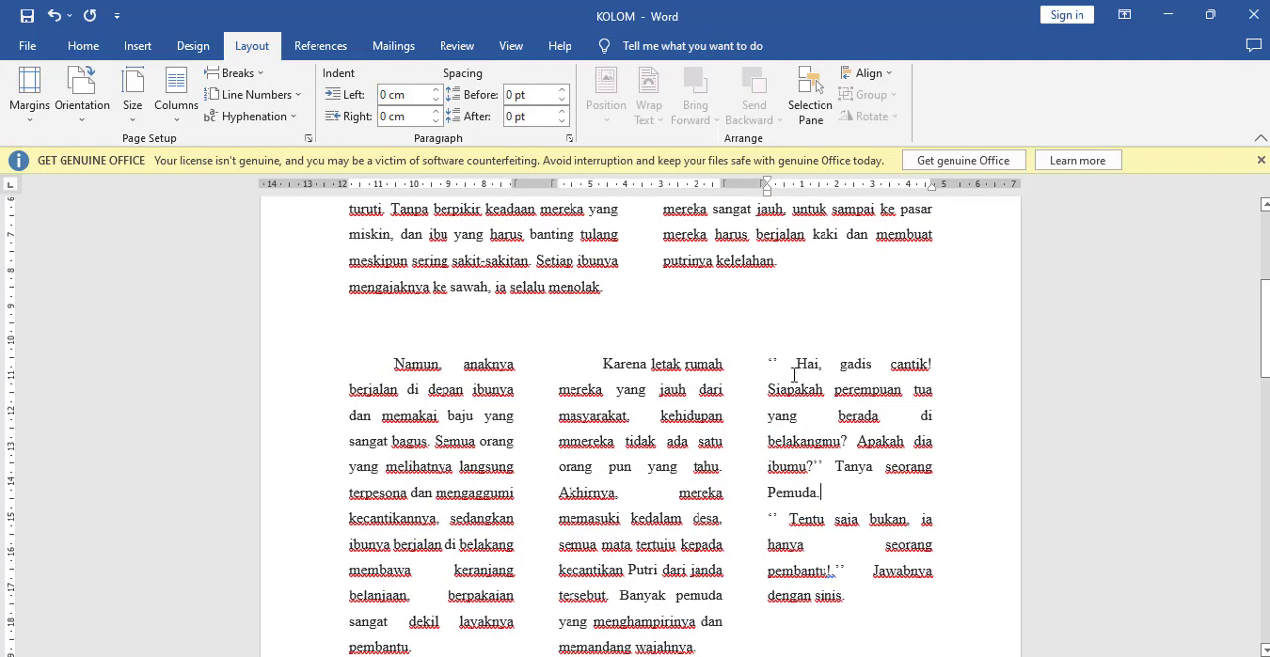
scroll(745, 368, "down", 3)
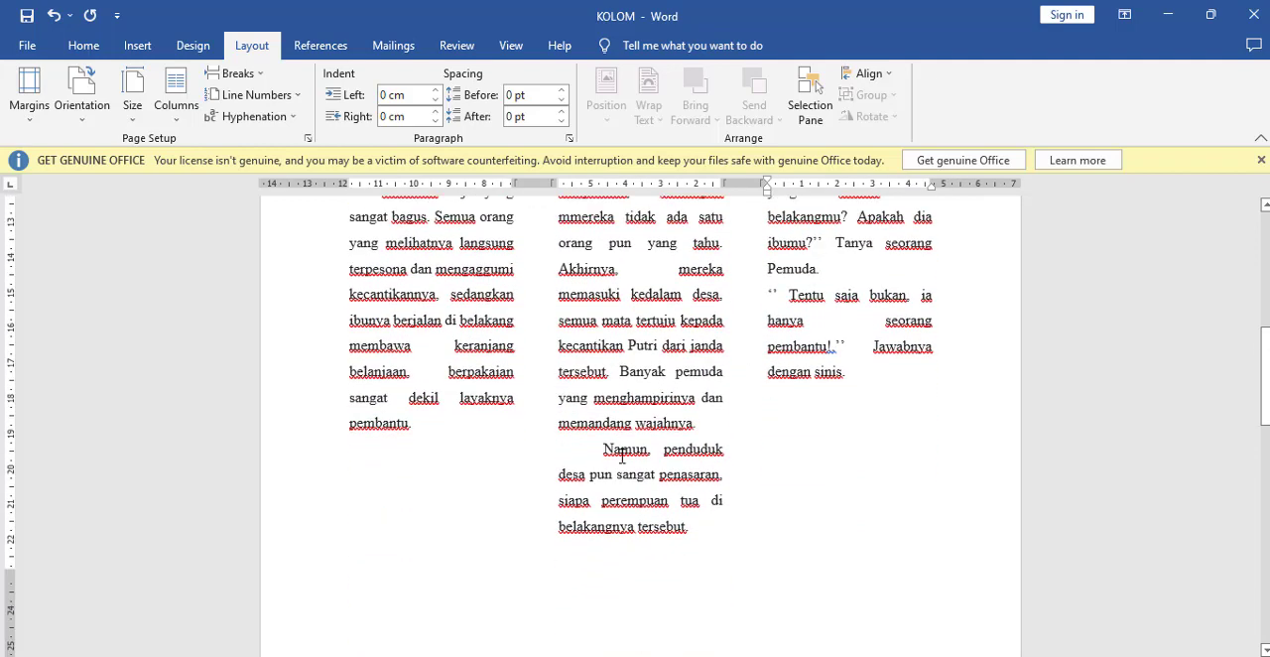
scroll(863, 450, "up", 3)
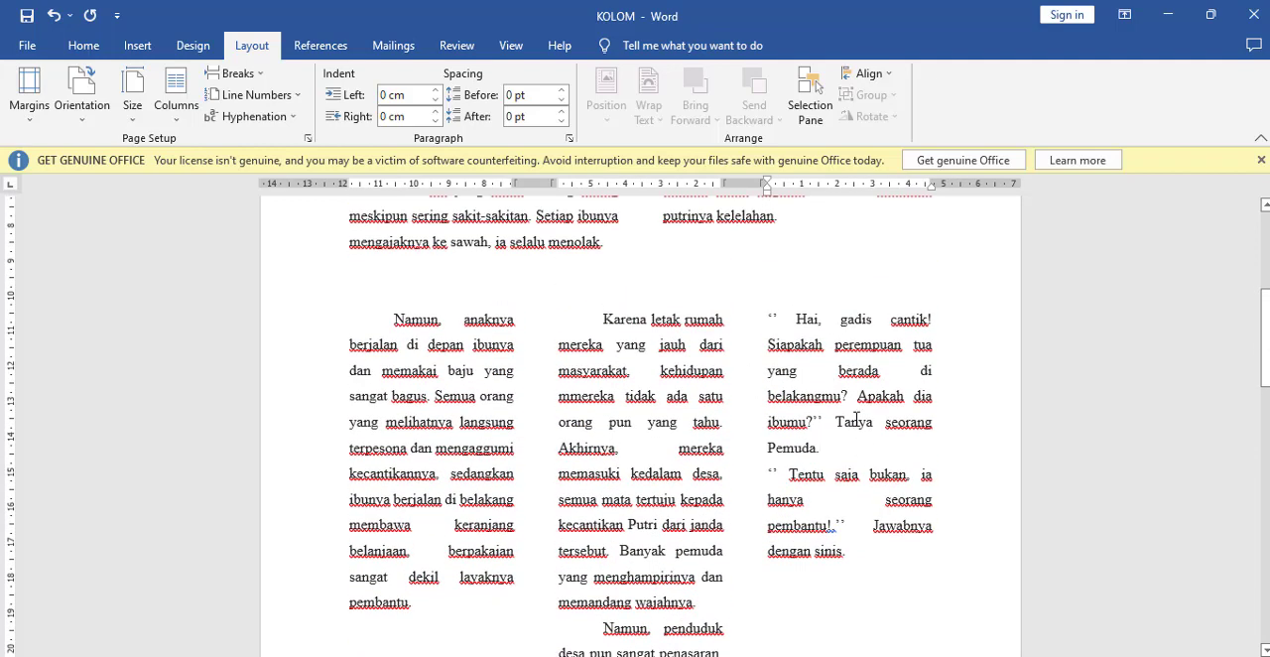
Step: Insert a column break before the "Namun, penduduk" paragraph in the second column
scroll(843, 430, "down", 3)
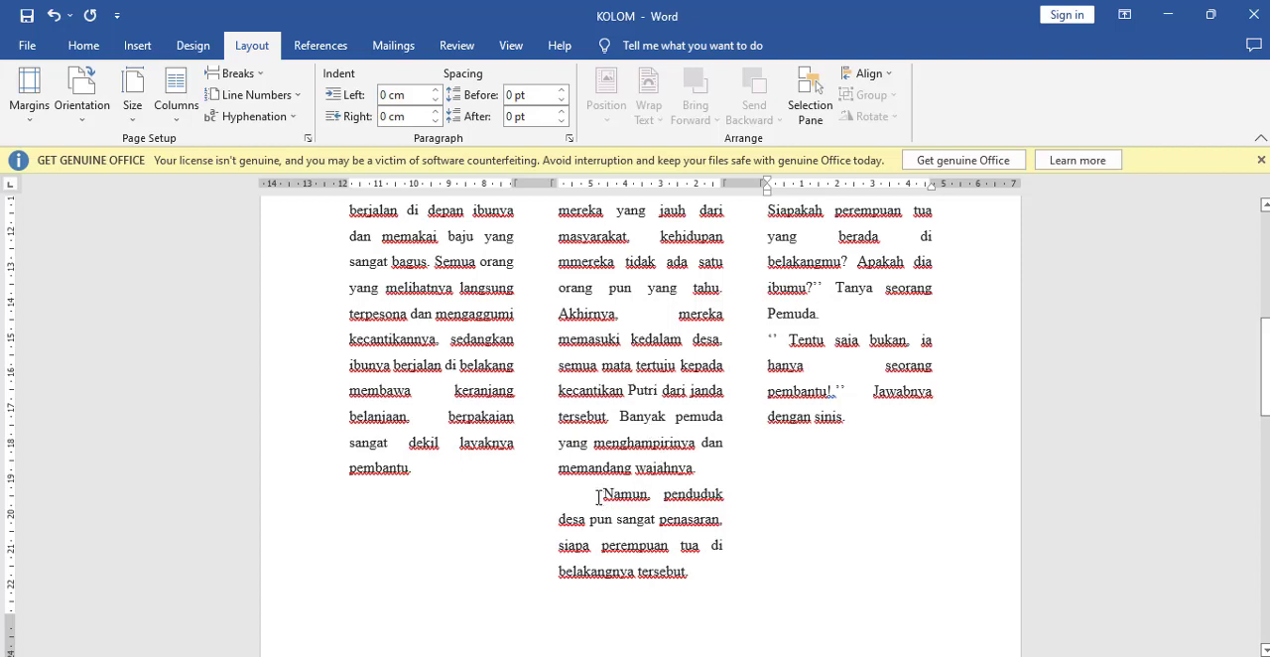
left_click(599, 494)
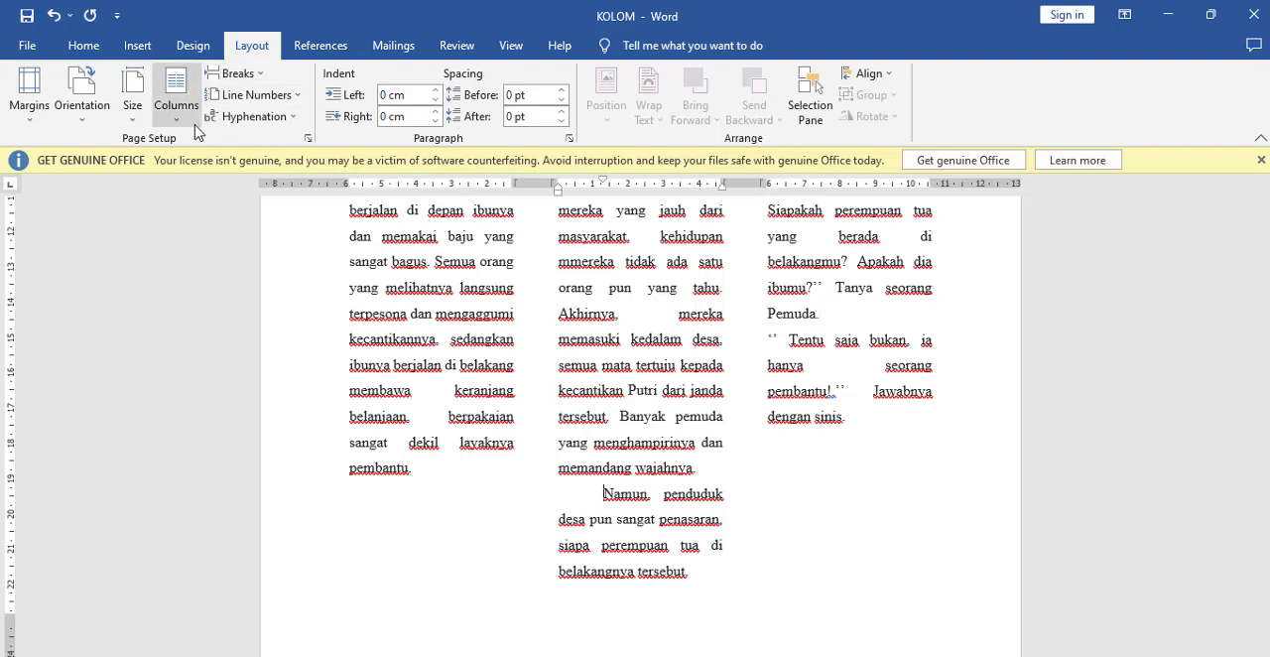
left_click(239, 75)
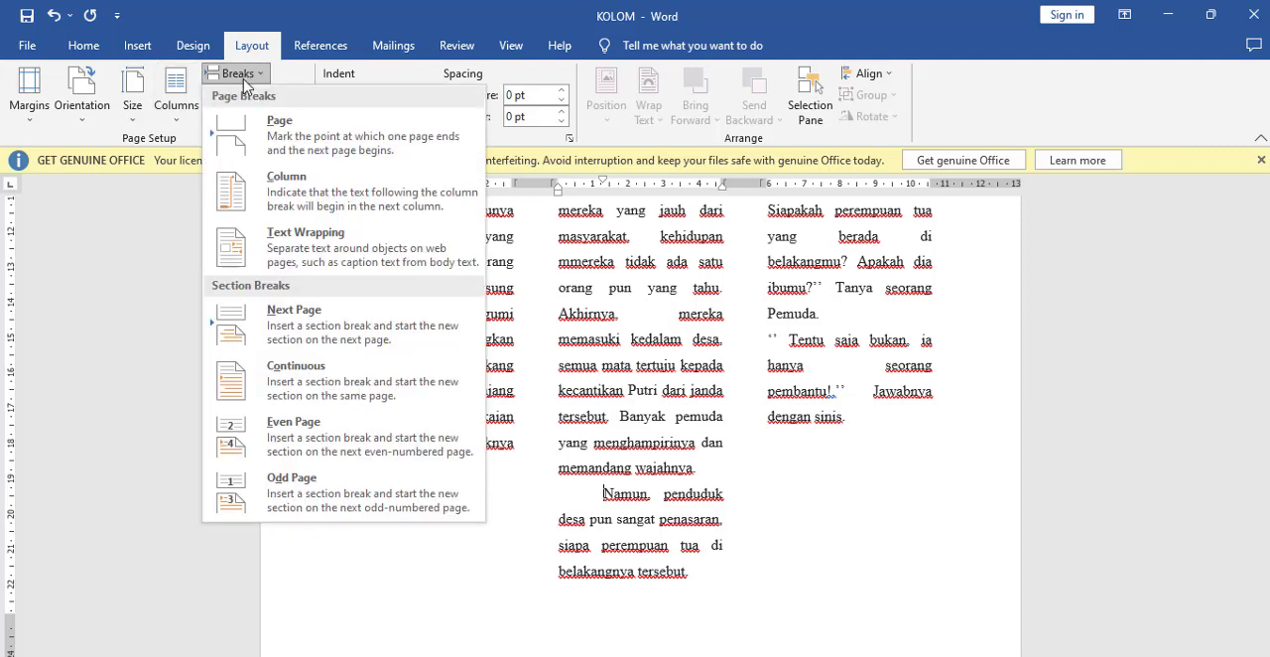
left_click(285, 199)
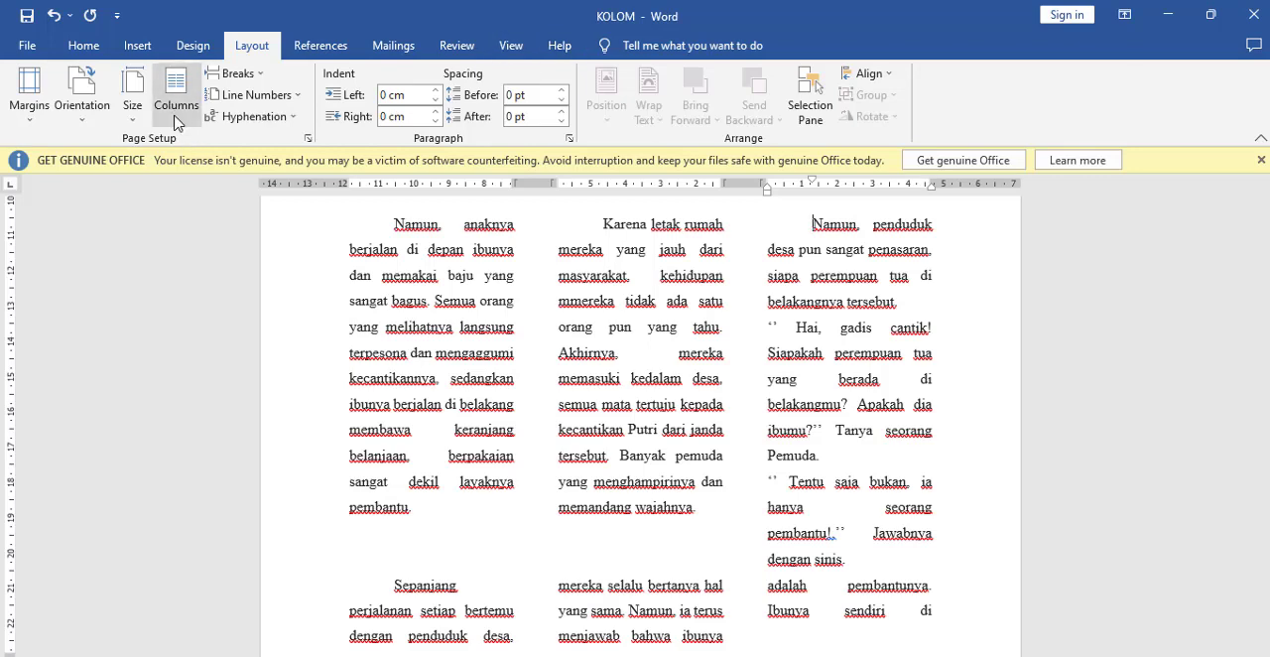
Step: Turn on the line between columns for the three-column section
left_click(175, 122)
left_click(220, 345)
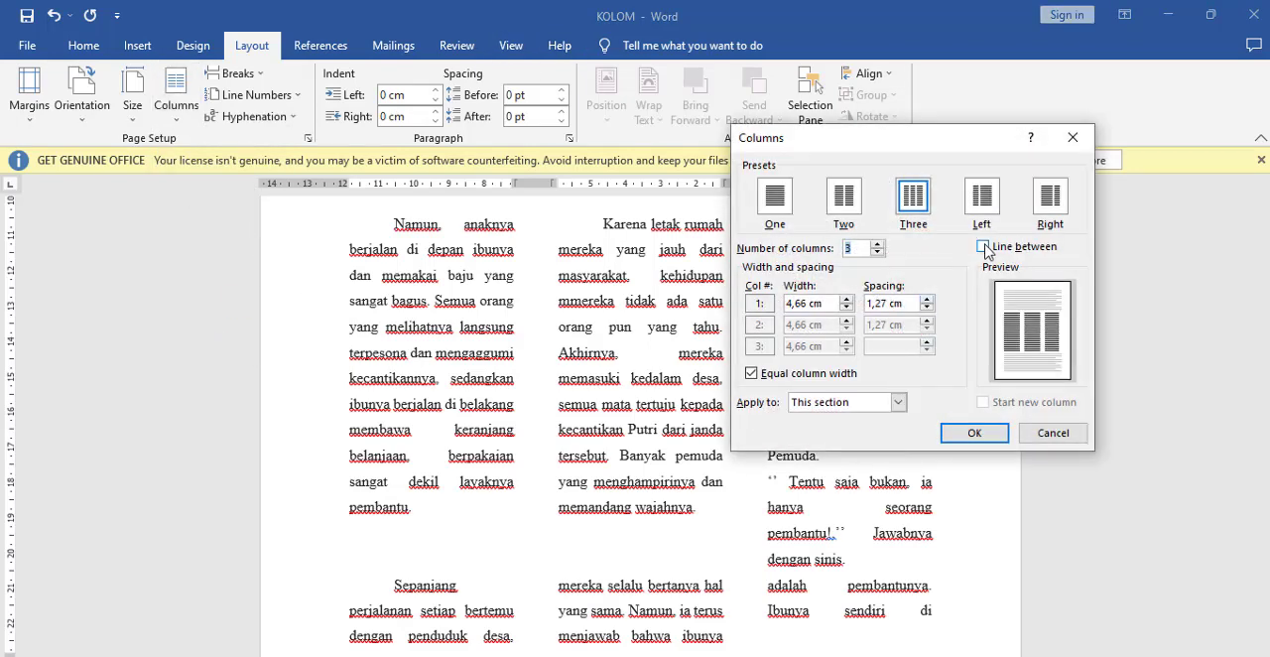
left_click(983, 247)
left_click(974, 433)
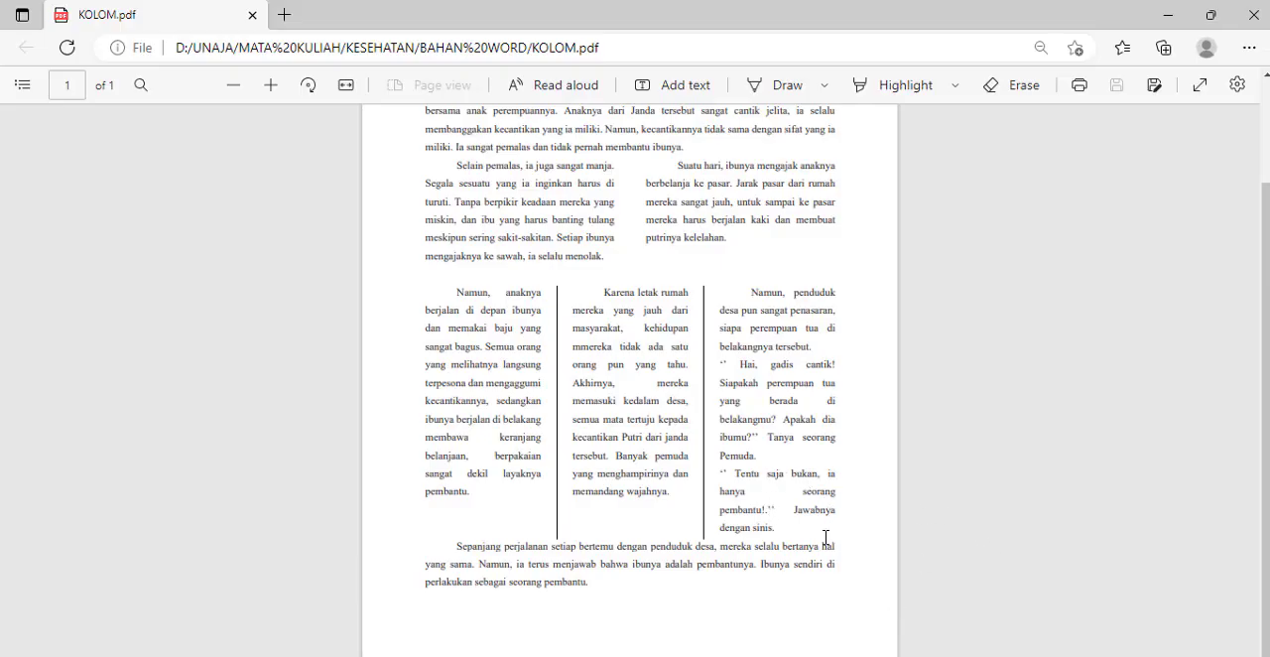
Step: Return to the KOLOM document in Word and apply the One column preset from this point forward after "Jawabnya dengan sinis."
key("alt+Tab")
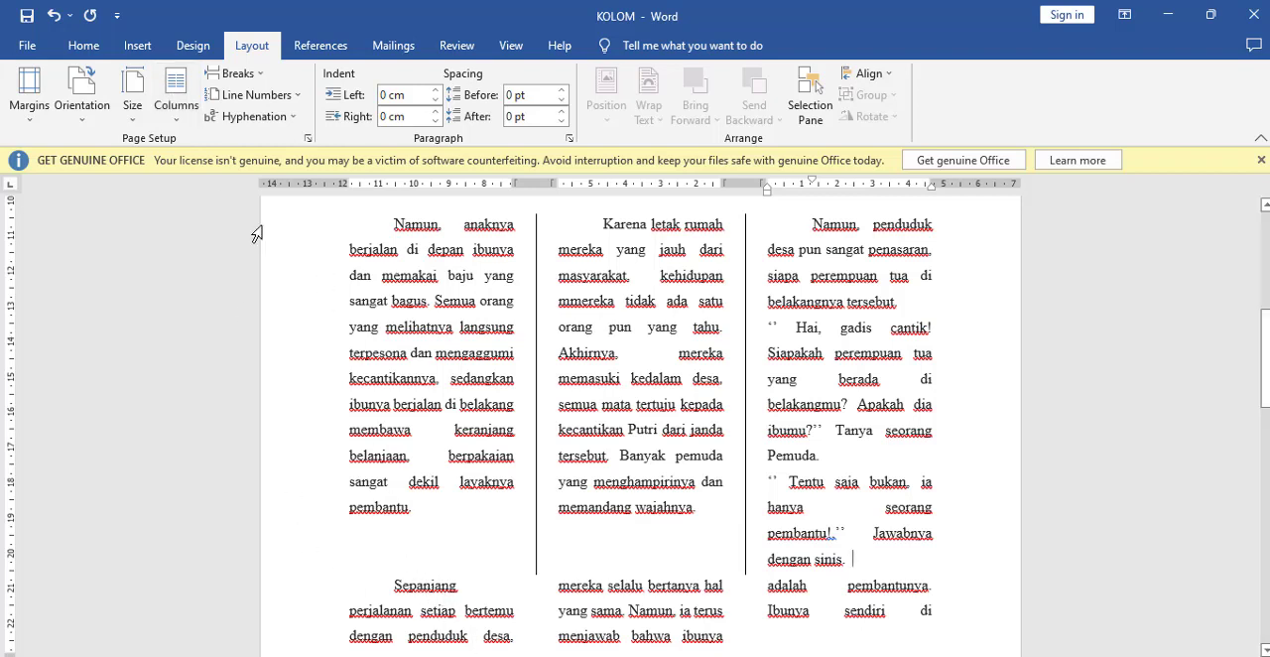
left_click(178, 122)
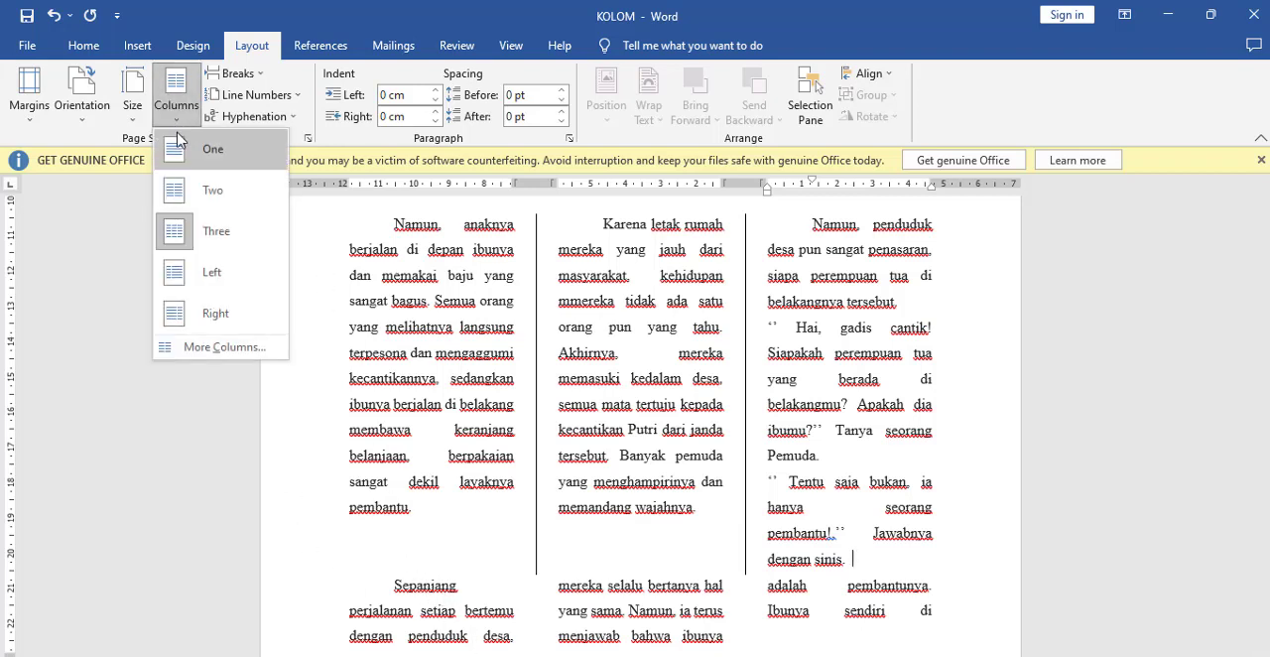
left_click(213, 350)
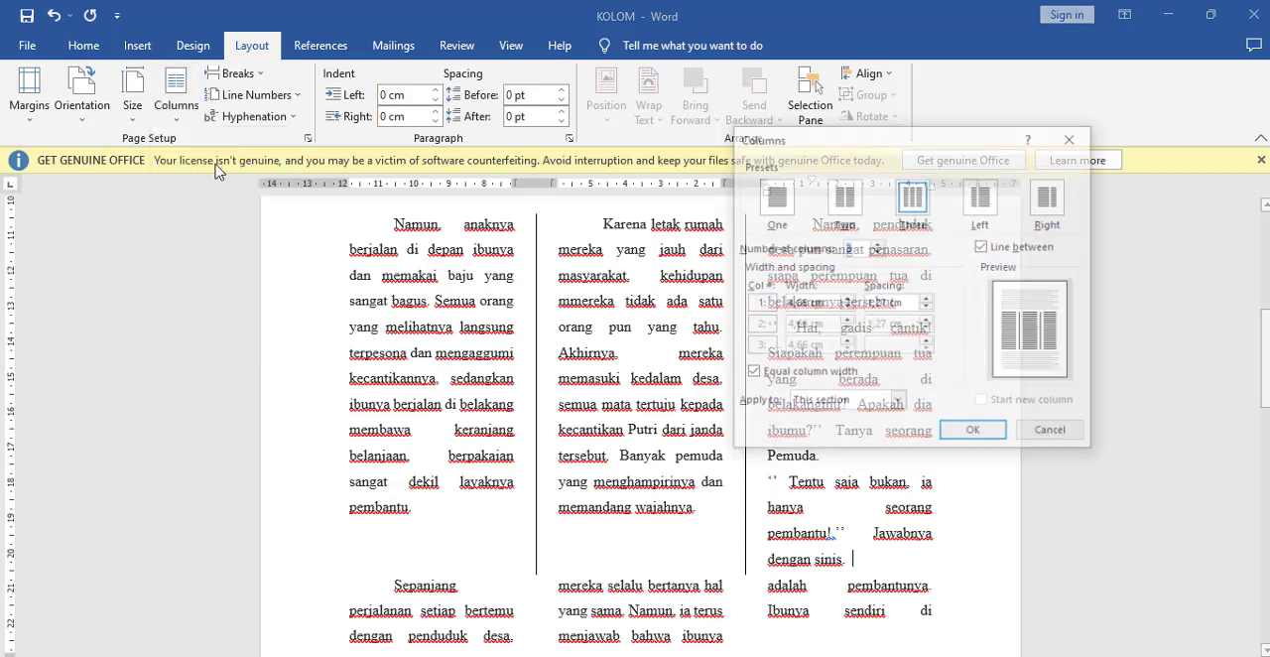
left_click(886, 403)
left_click(882, 433)
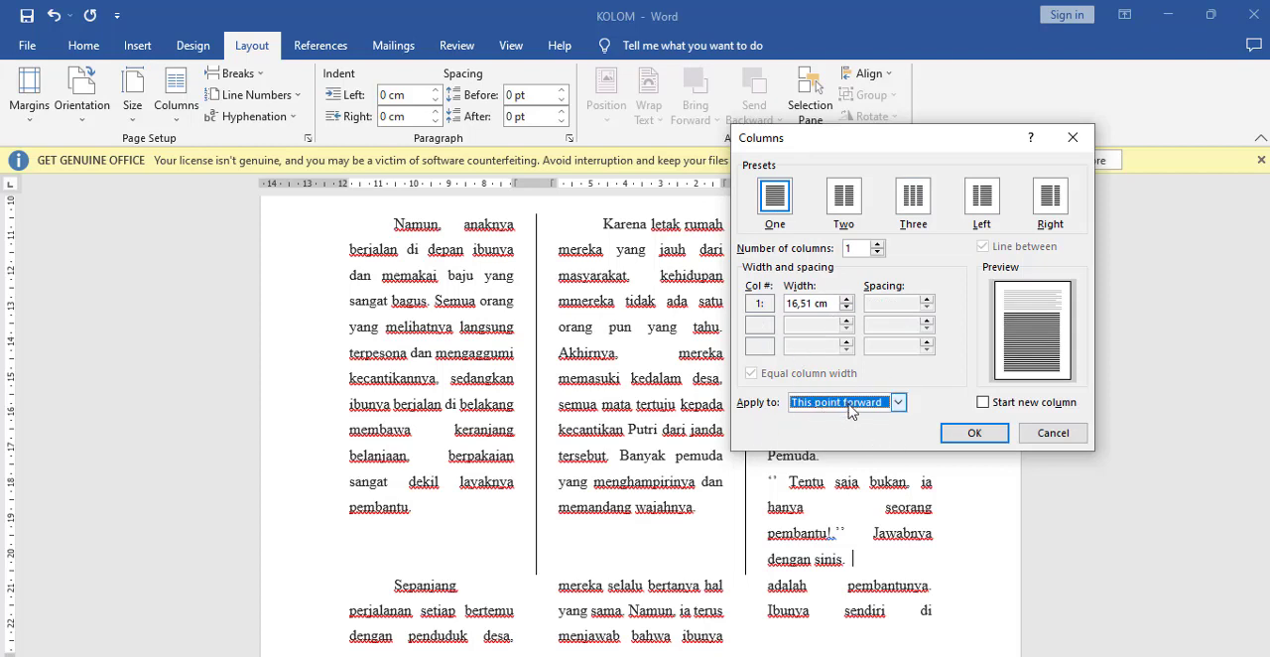
left_click(975, 433)
scroll(834, 515, "down", 2)
scroll(834, 515, "down", 5)
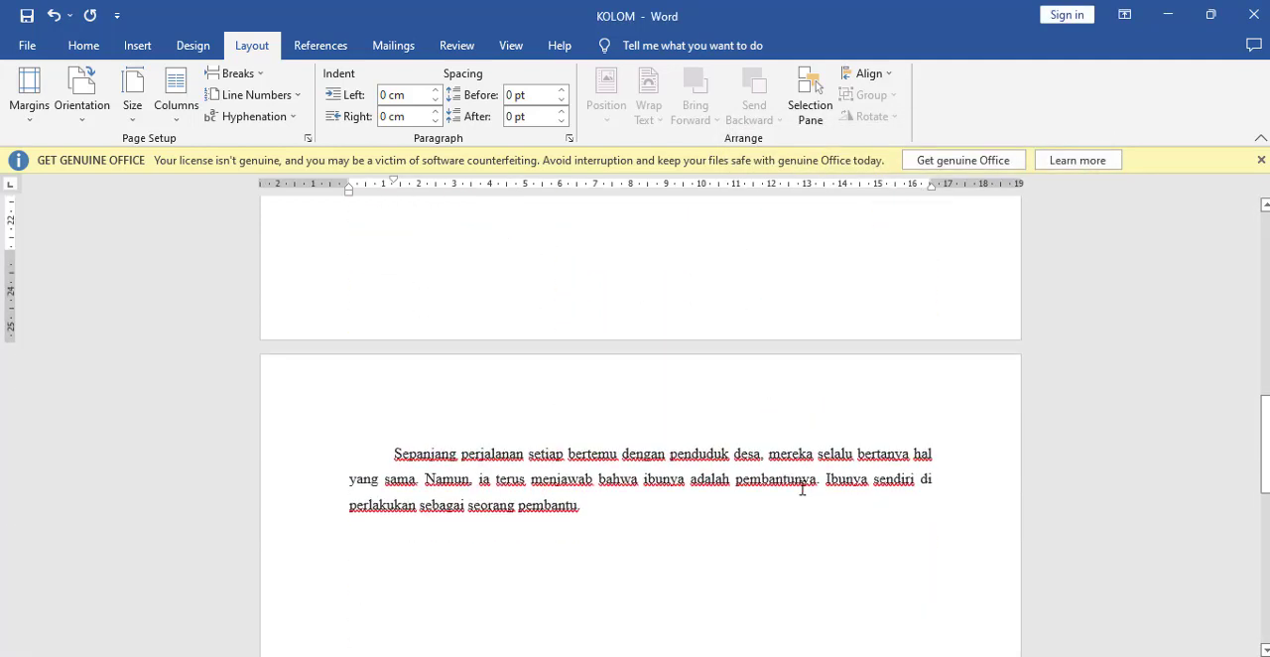
scroll(802, 491, "up", 3)
scroll(428, 385, "down", 5)
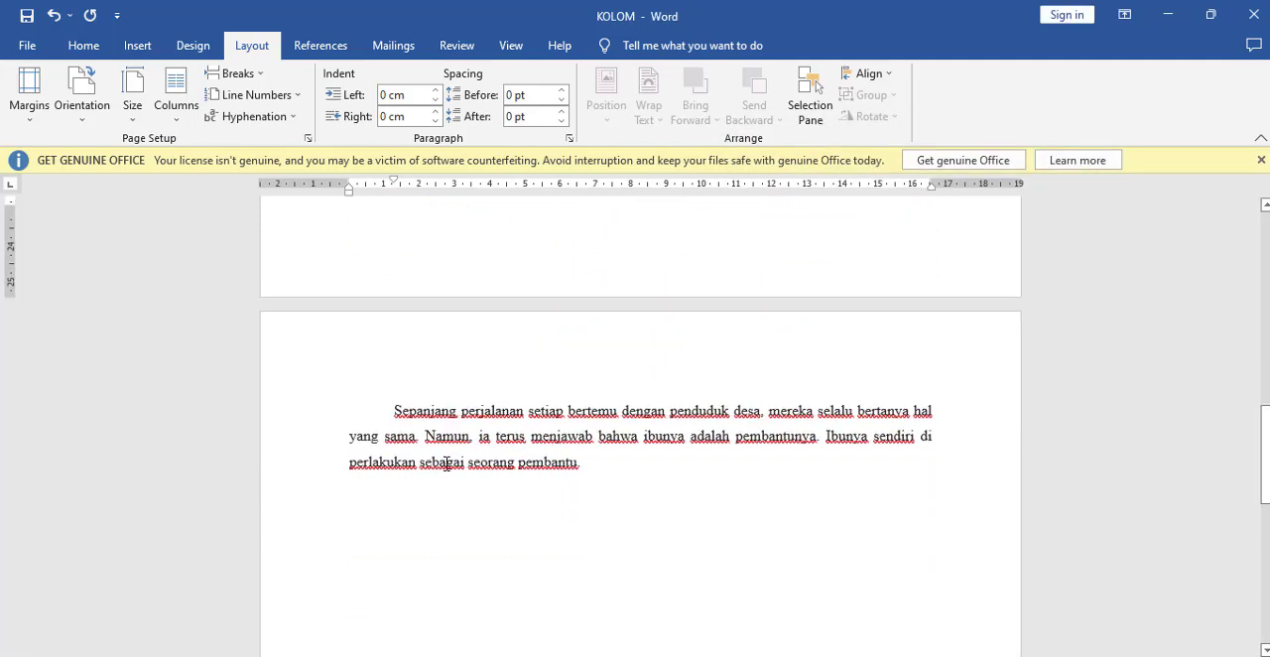
scroll(446, 462, "up", 12)
scroll(448, 464, "up", 5)
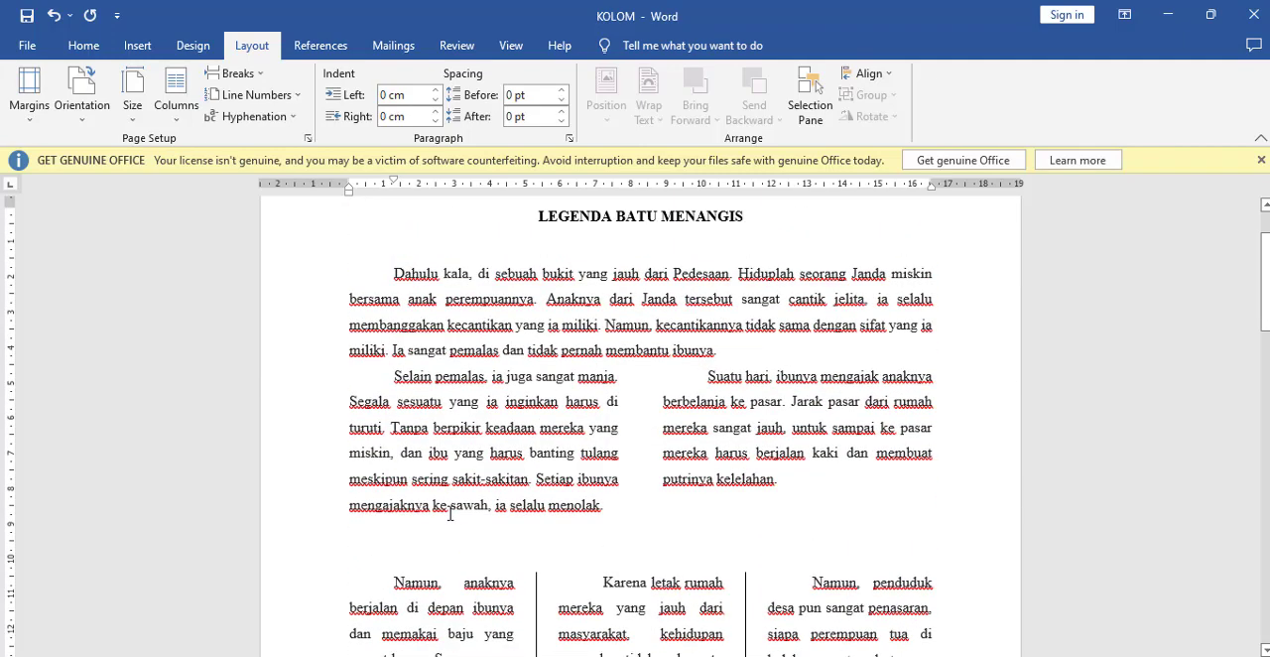
triple_click(383, 537)
left_click(386, 569)
double_click(386, 569)
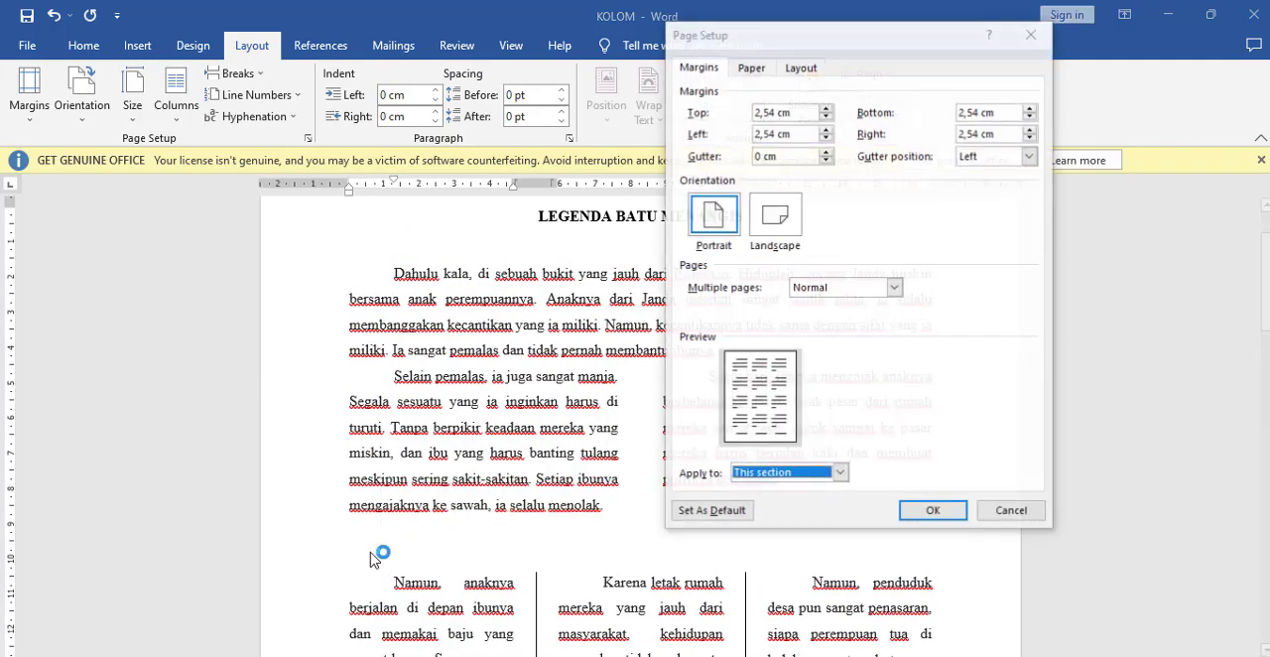
left_click(1007, 512)
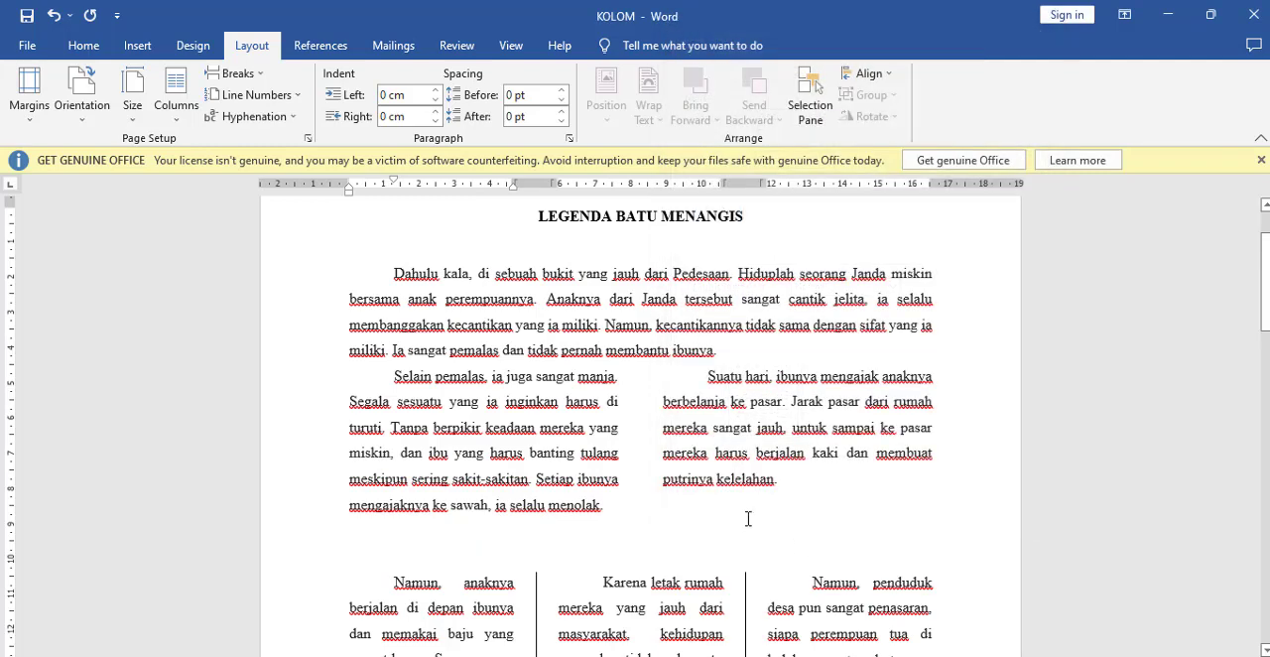
left_click(830, 470)
double_click(635, 563)
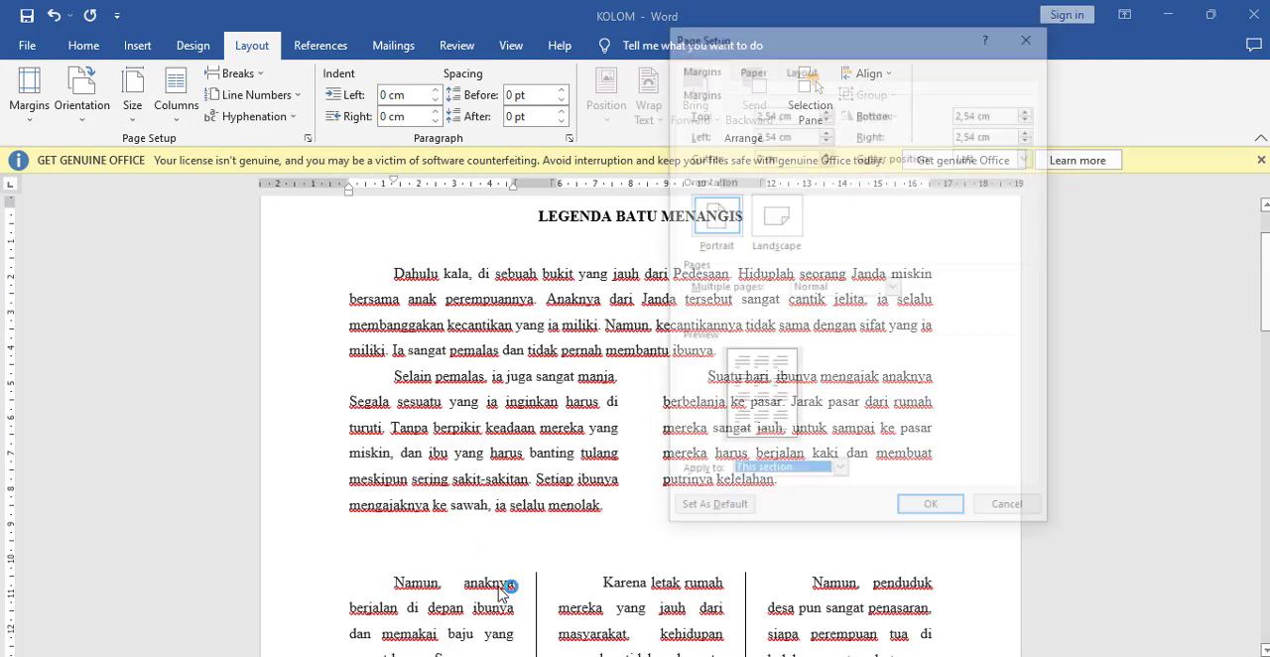
left_click(1004, 512)
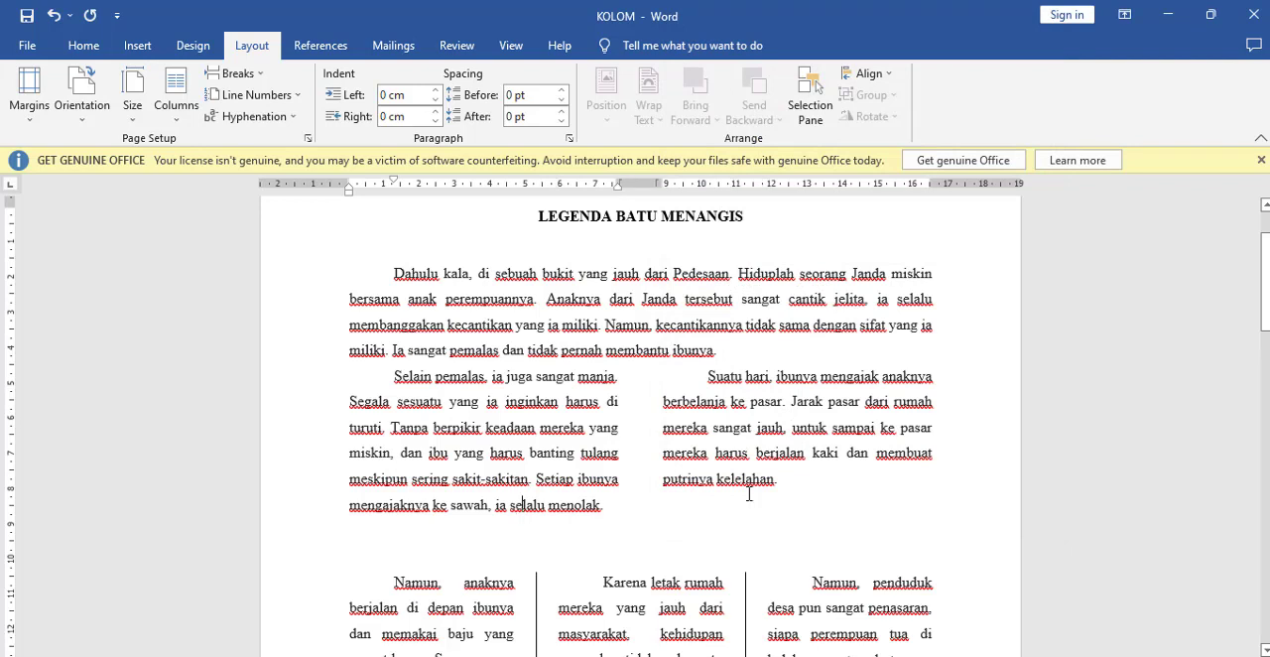
left_click(808, 491)
key("Down")
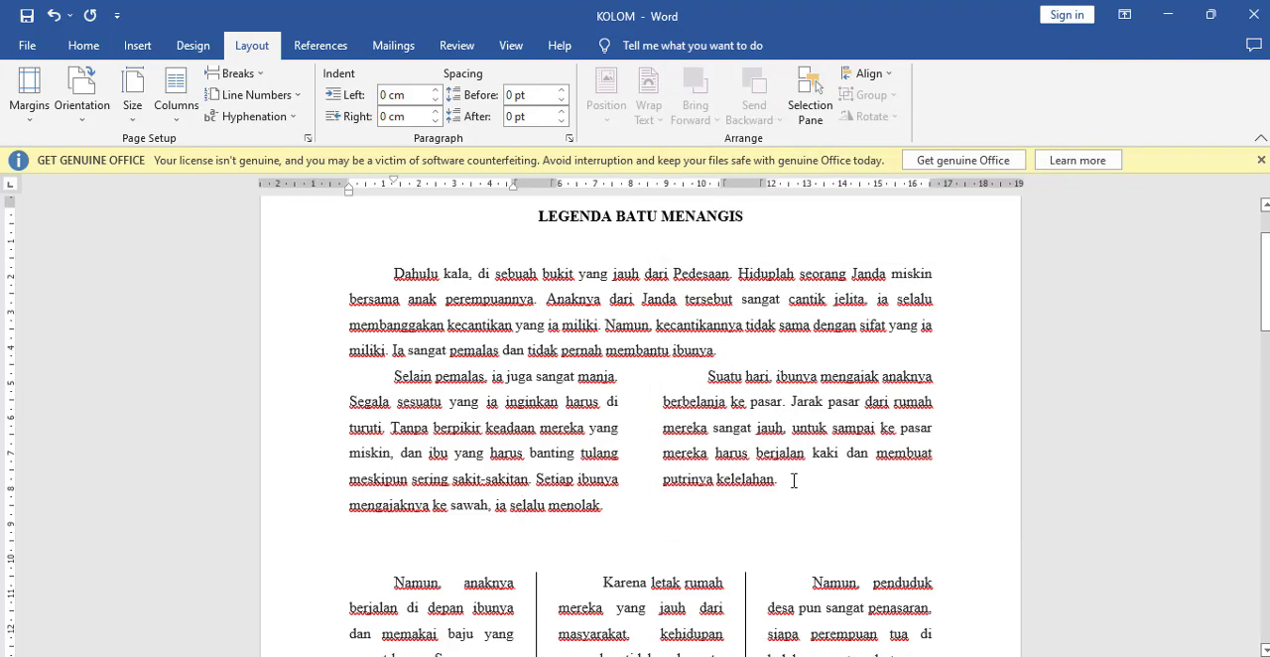
key("Down")
key("Up")
key("Up")
key("Down")
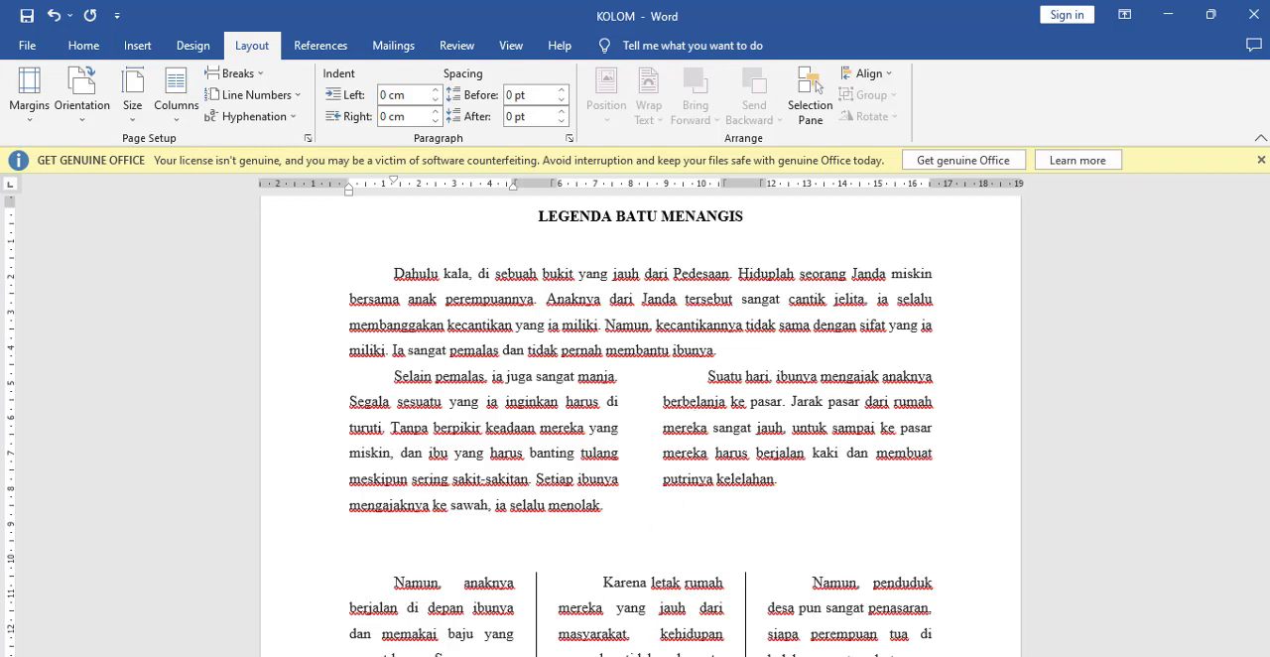
left_click(632, 655)
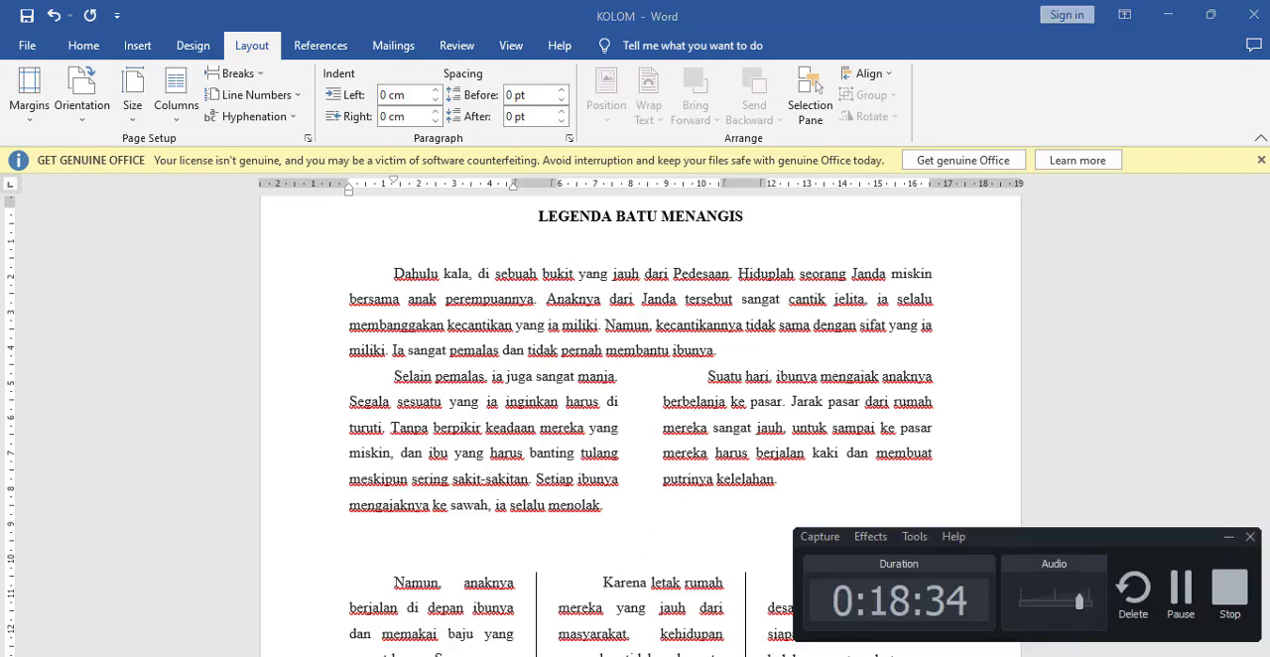
left_click(1180, 592)
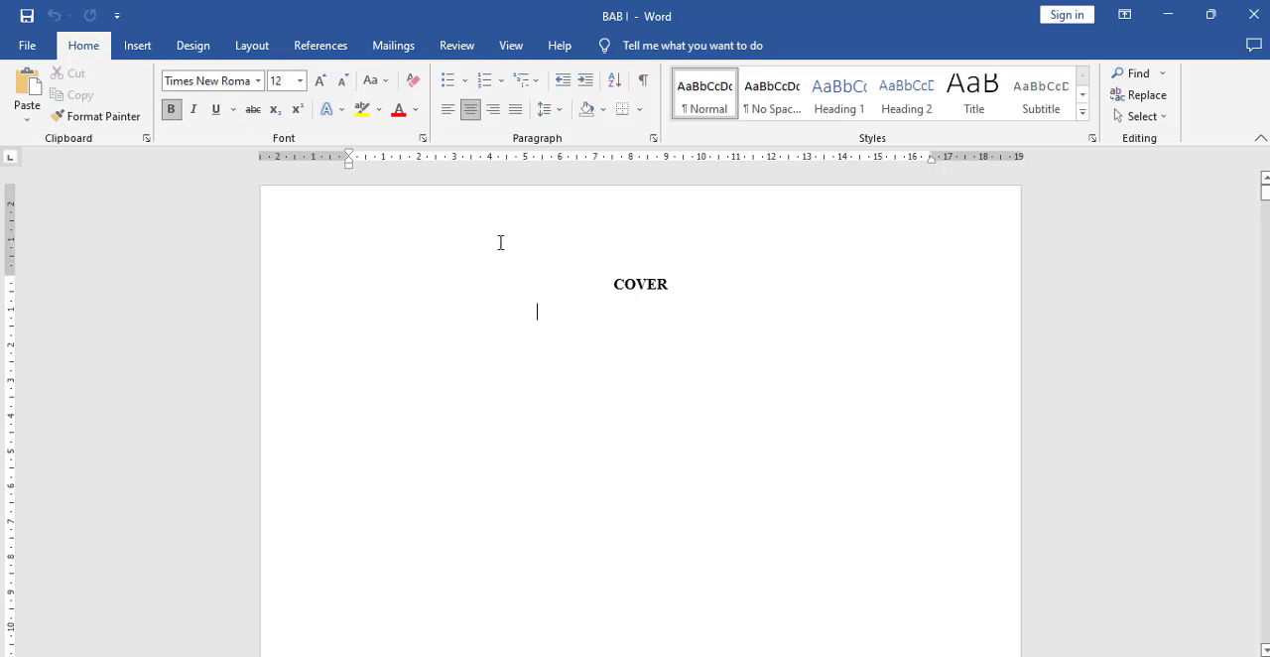
Step: Look through the BAB I document from the COVER page to the BAB I PENDAHULUAN page, checking its headings and page numbers
scroll(593, 311, "down", 10)
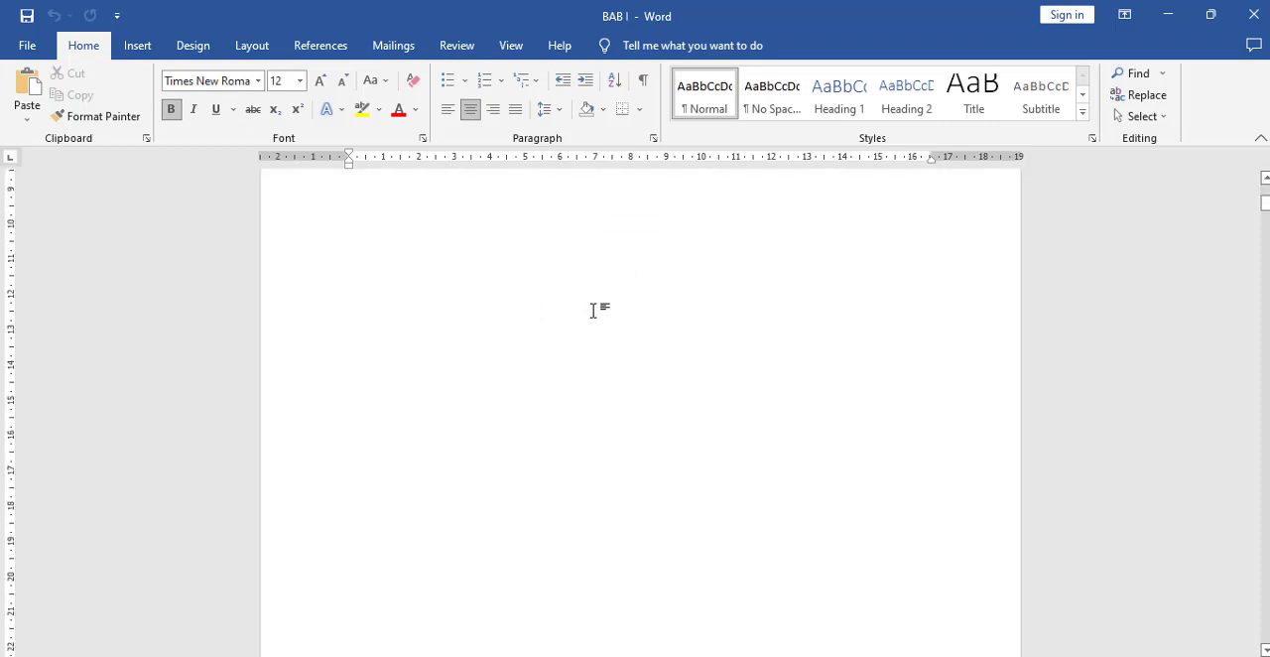
scroll(596, 311, "down", 10)
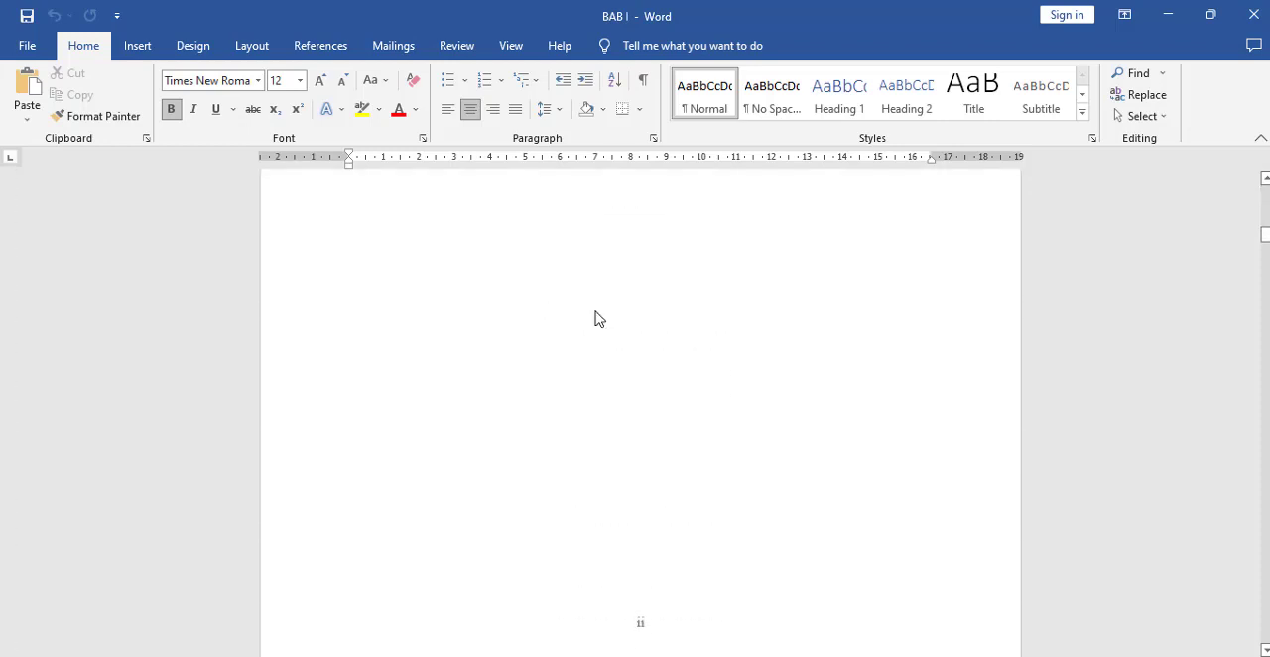
scroll(599, 311, "down", 10)
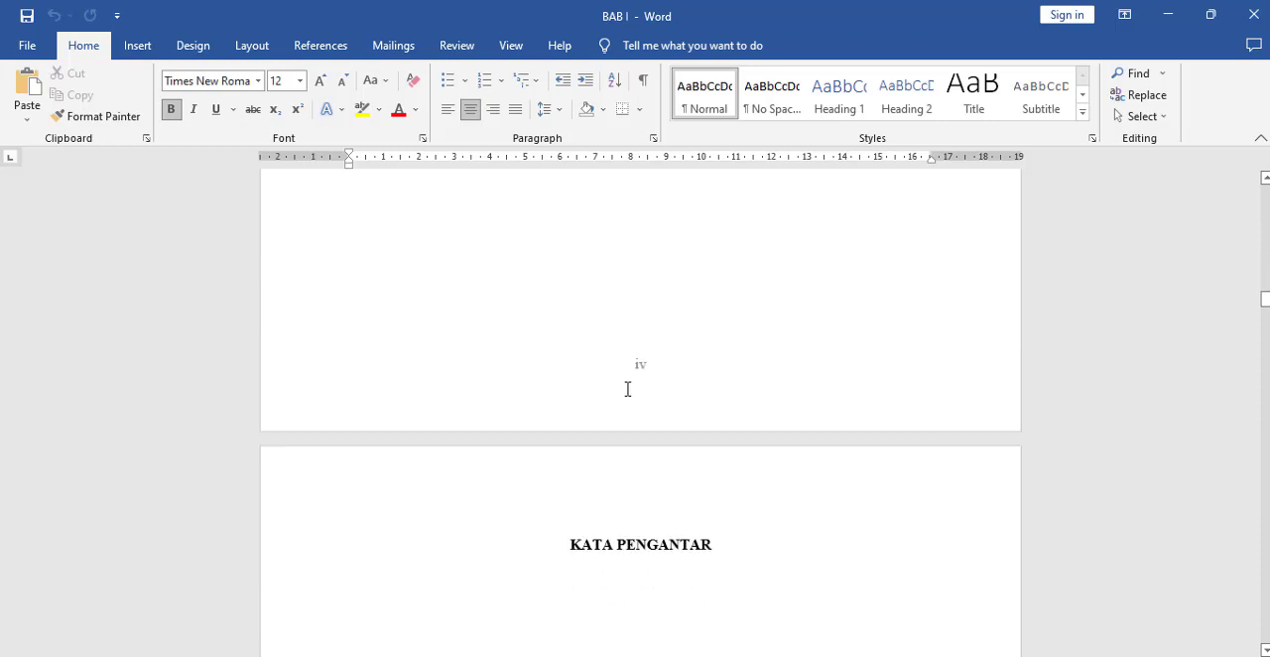
scroll(627, 390, "down", 10)
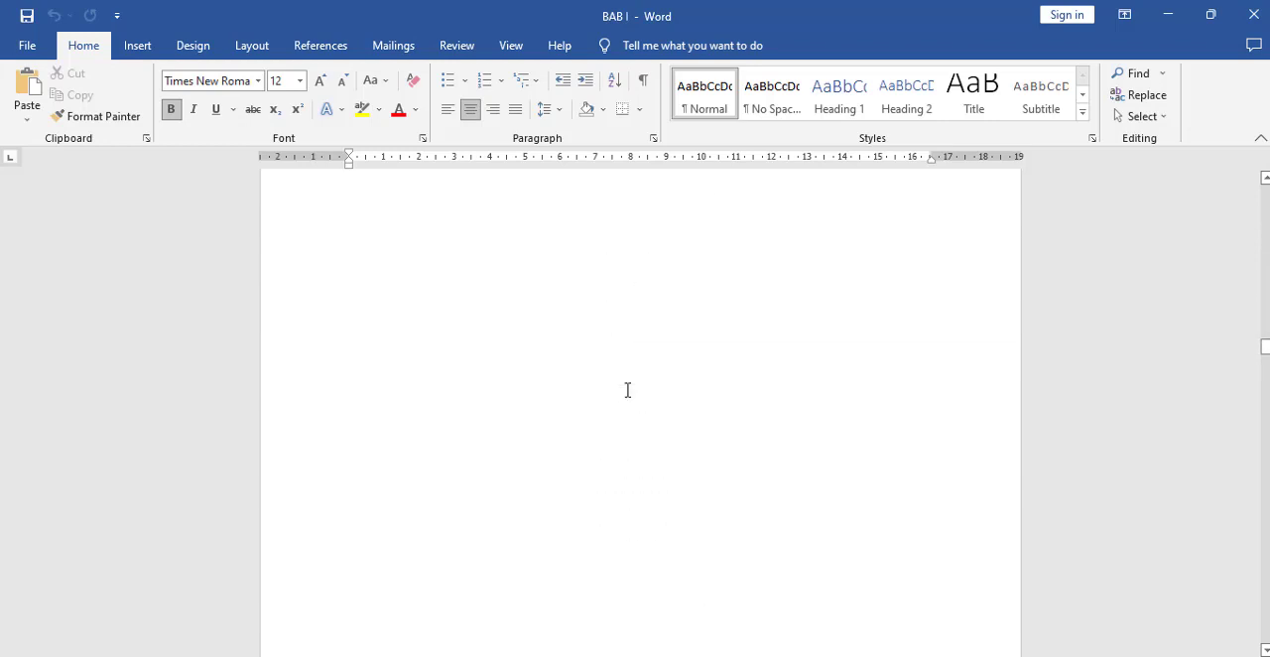
scroll(625, 391, "up", 10)
scroll(659, 249, "down", 5)
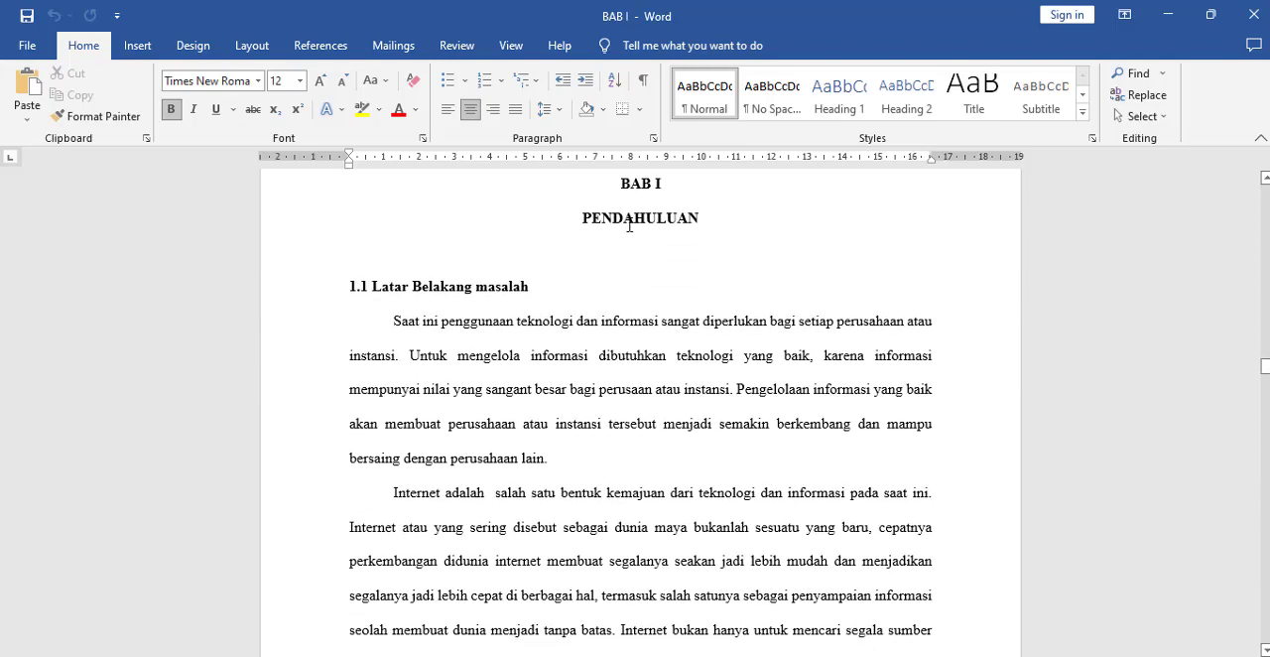
left_click(625, 218)
scroll(591, 239, "up", 2)
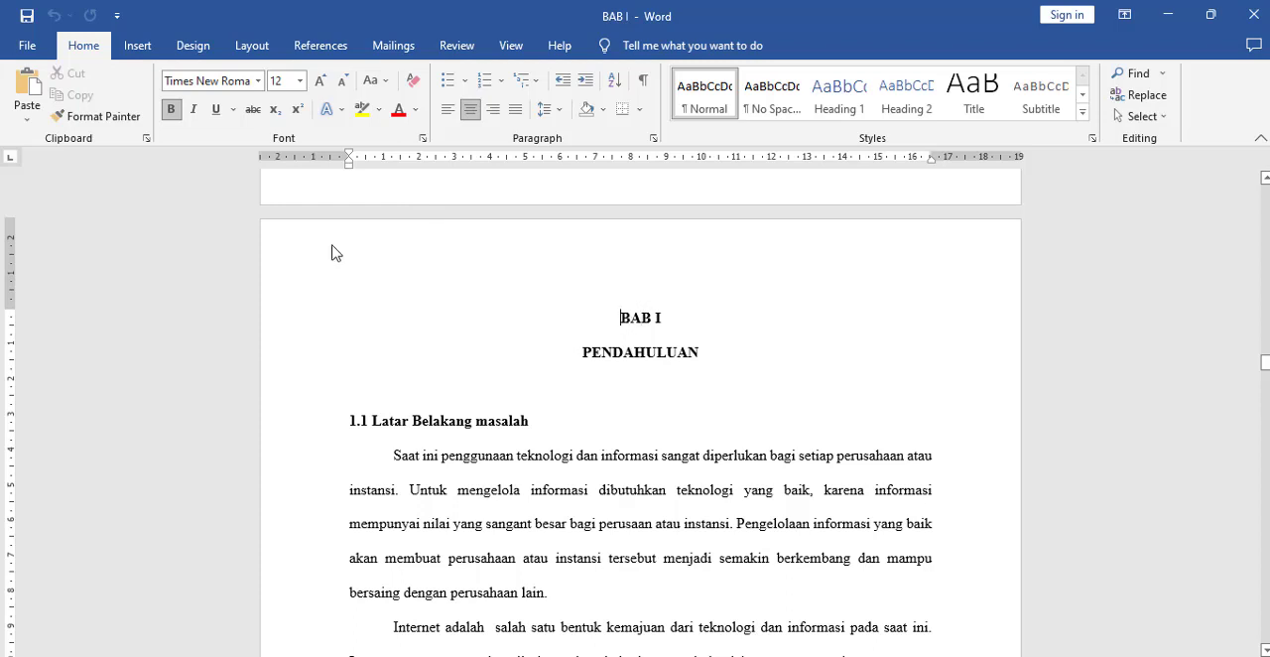
Step: Apply the Two column preset from this point forward, starting at the "1.1 Latar Belakang masalah" heading
left_click(373, 424)
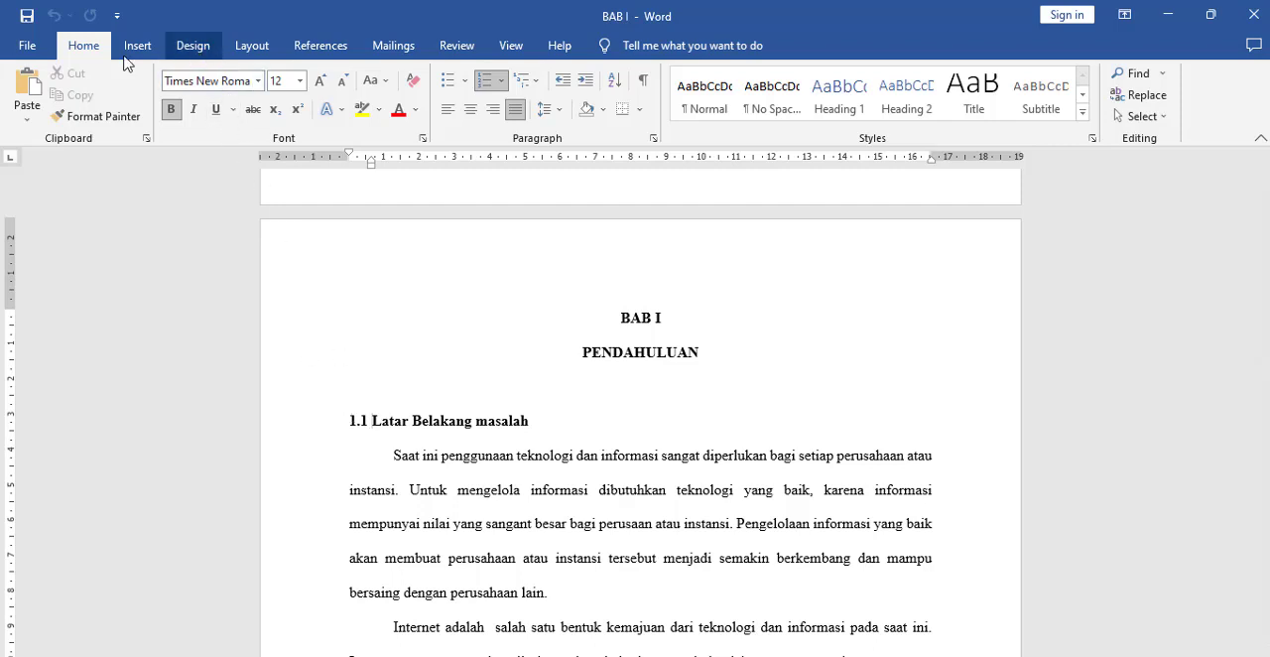
left_click(252, 48)
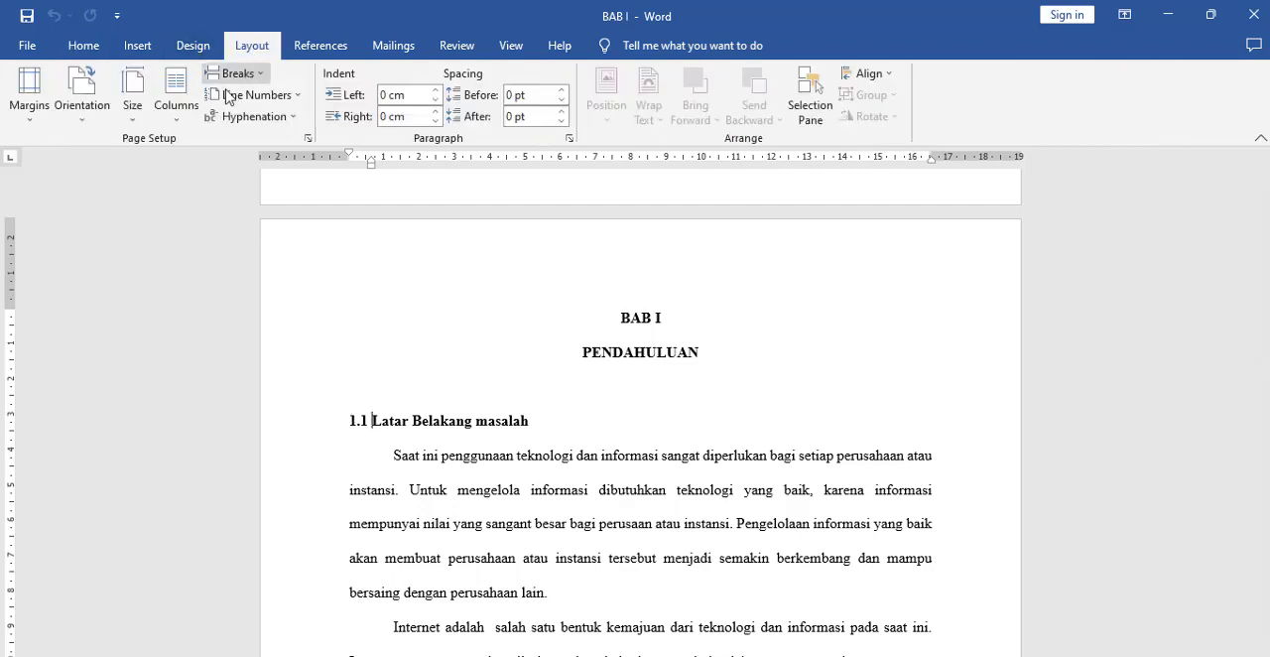
left_click(173, 121)
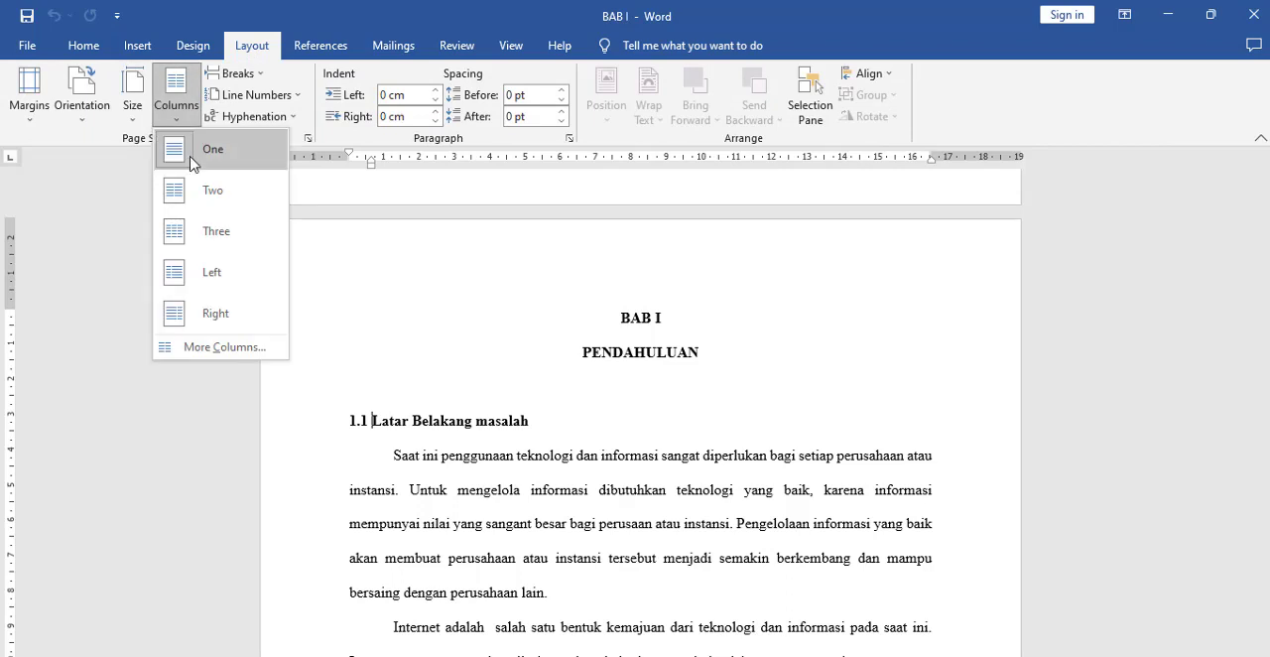
left_click(227, 349)
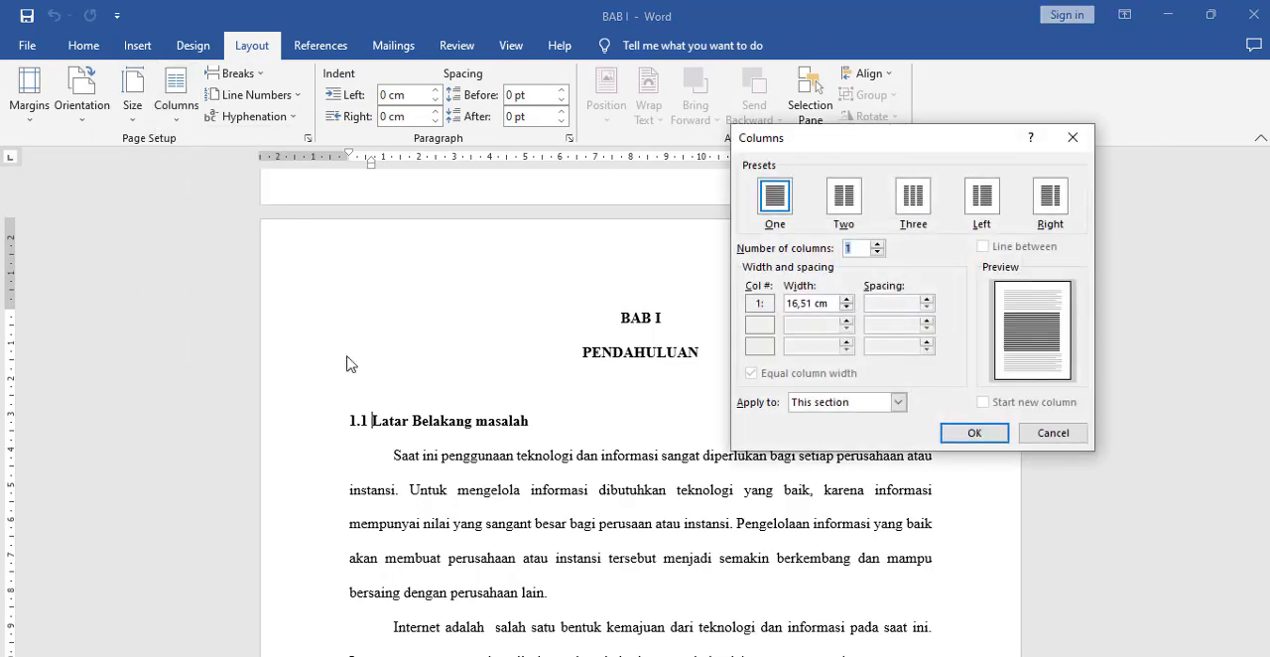
left_click(844, 201)
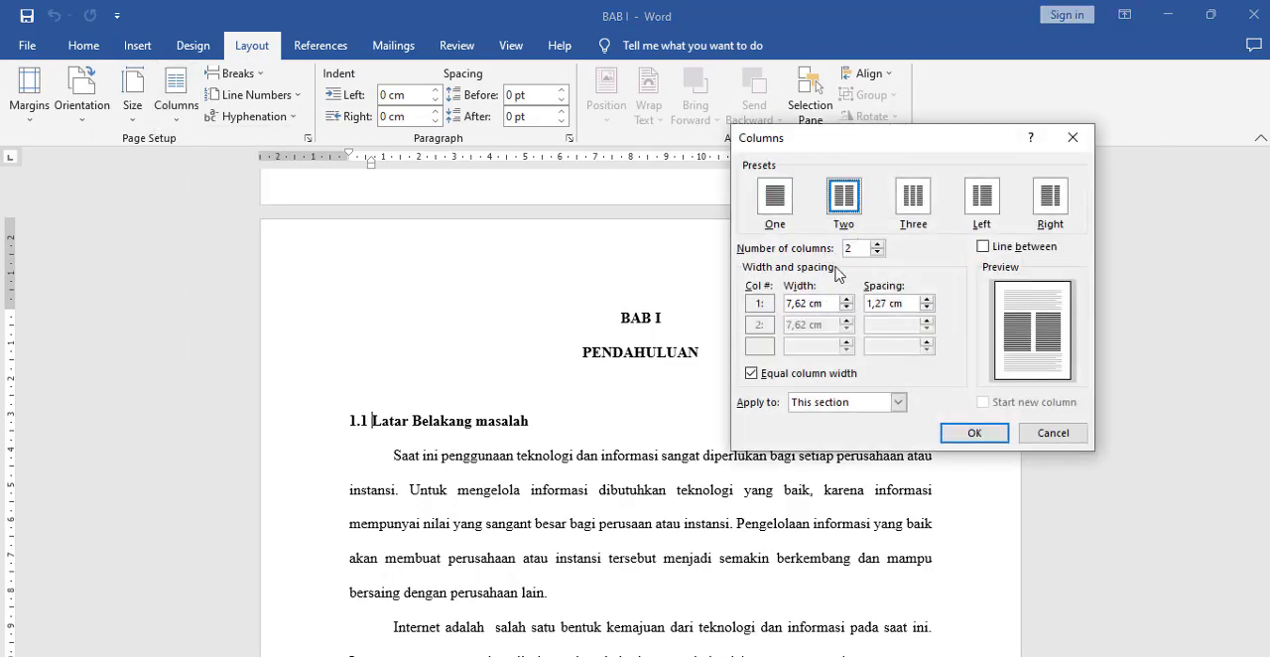
left_click(841, 407)
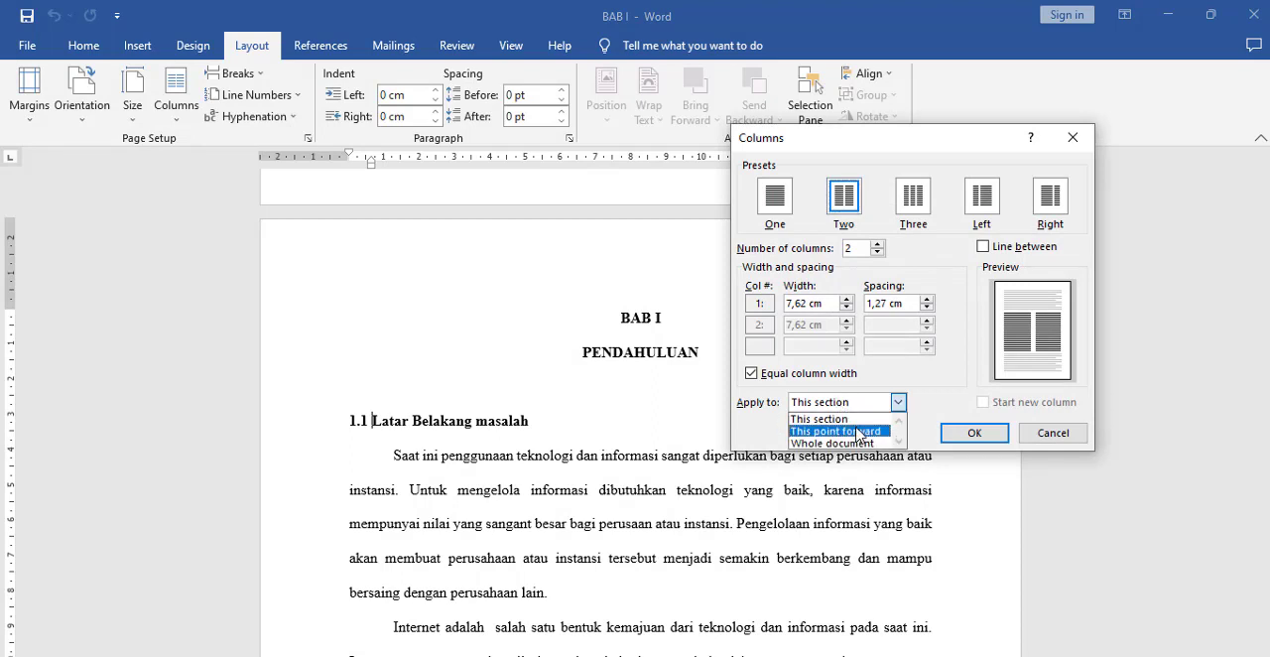
left_click(859, 432)
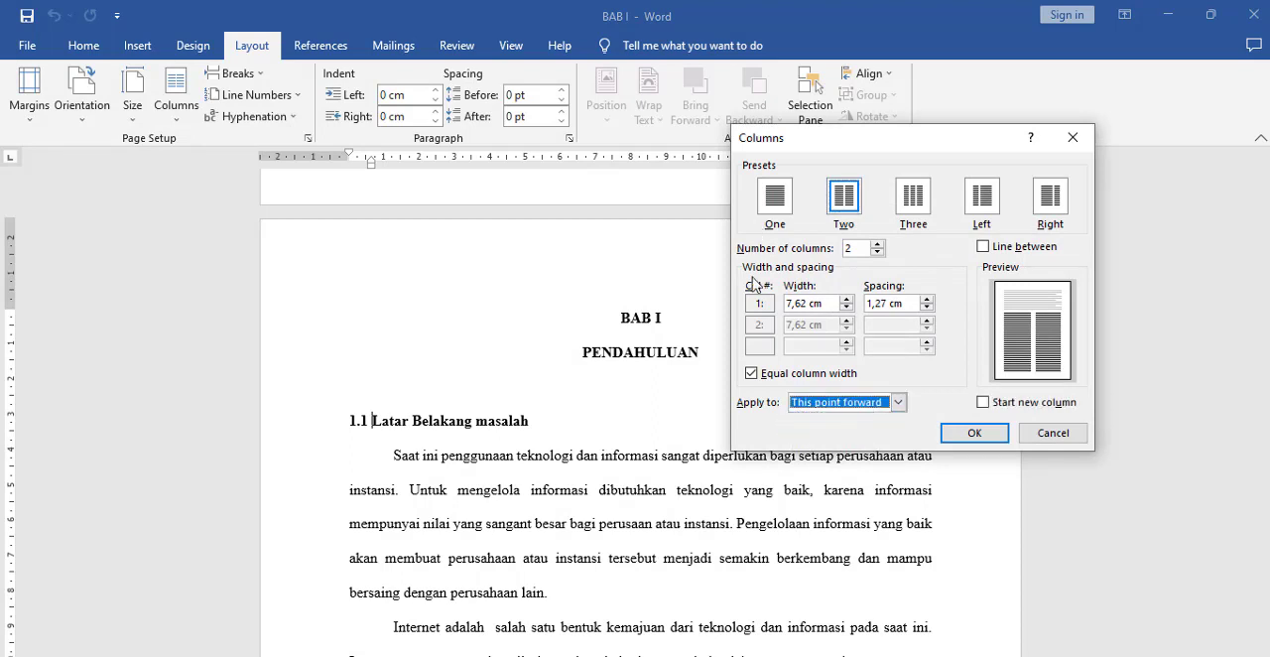
left_click(977, 435)
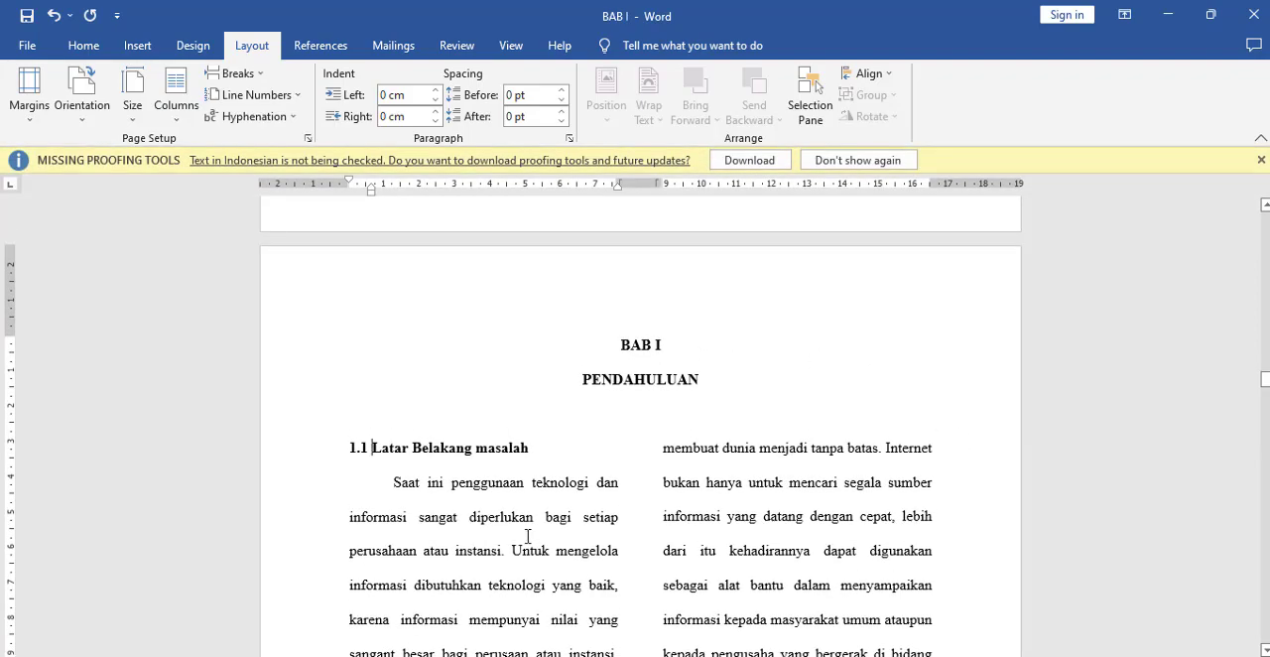
Step: Examine the two-column layout of the BAB I document from the 1.1 heading through BAB II and BAB III to the BAB IV title
scroll(552, 531, "down", 20)
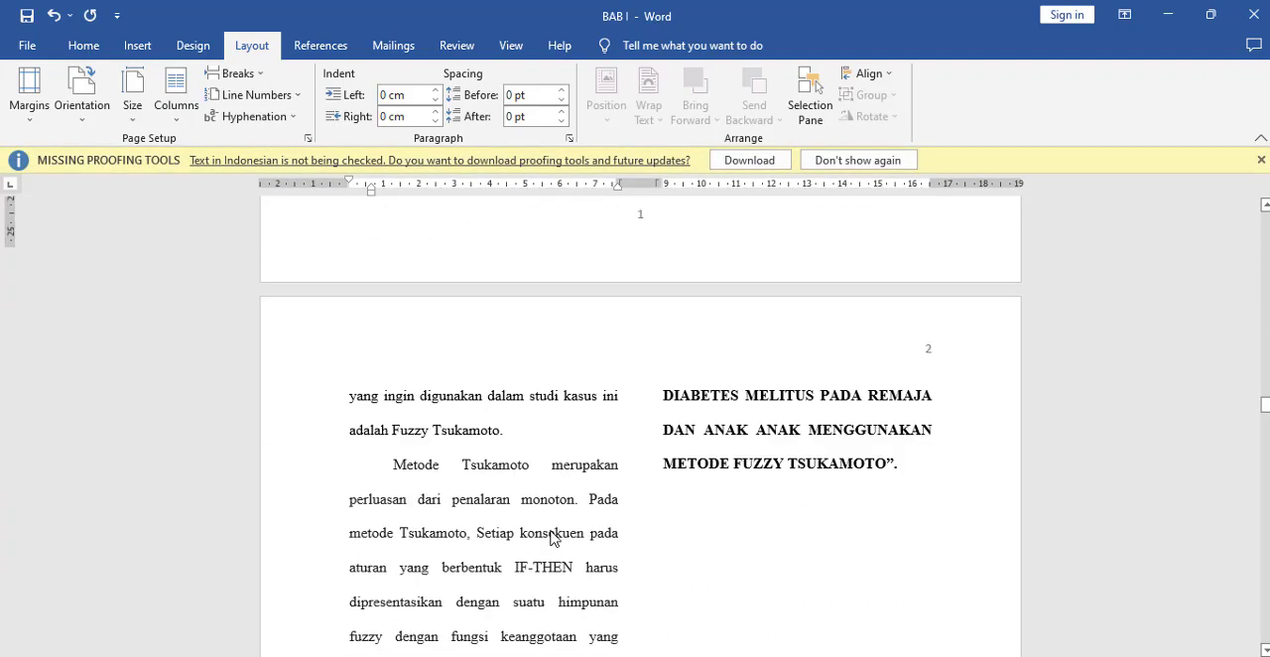
scroll(552, 531, "down", 20)
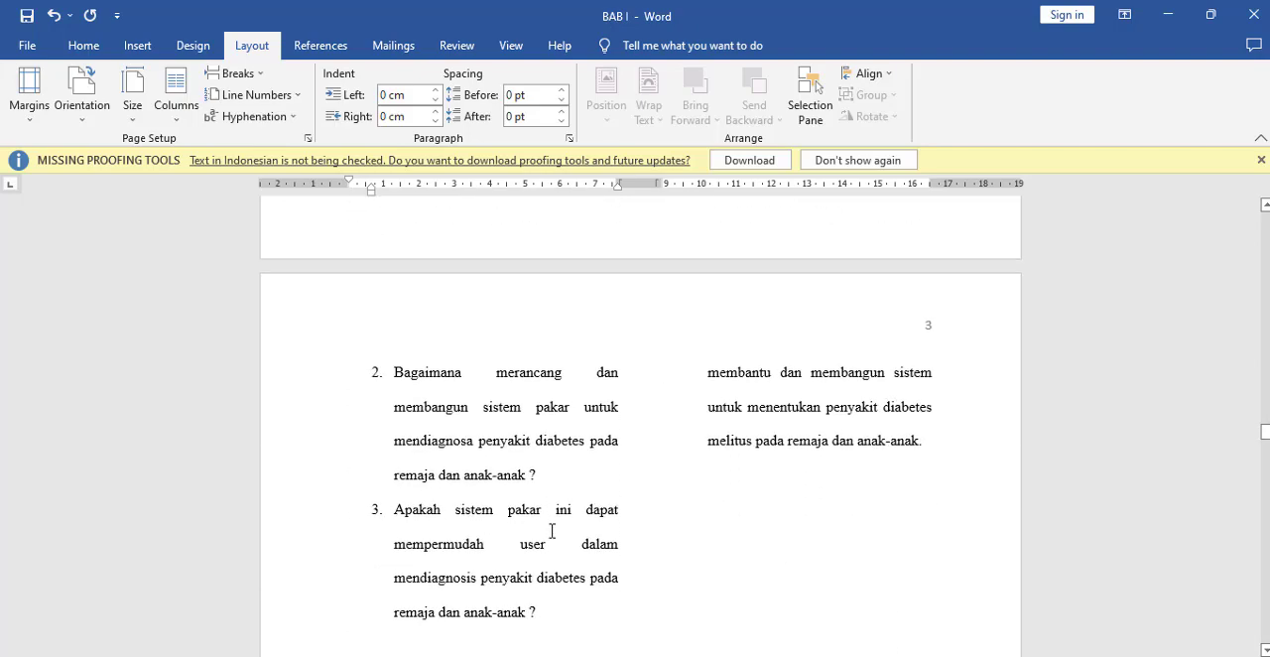
scroll(552, 531, "down", 15)
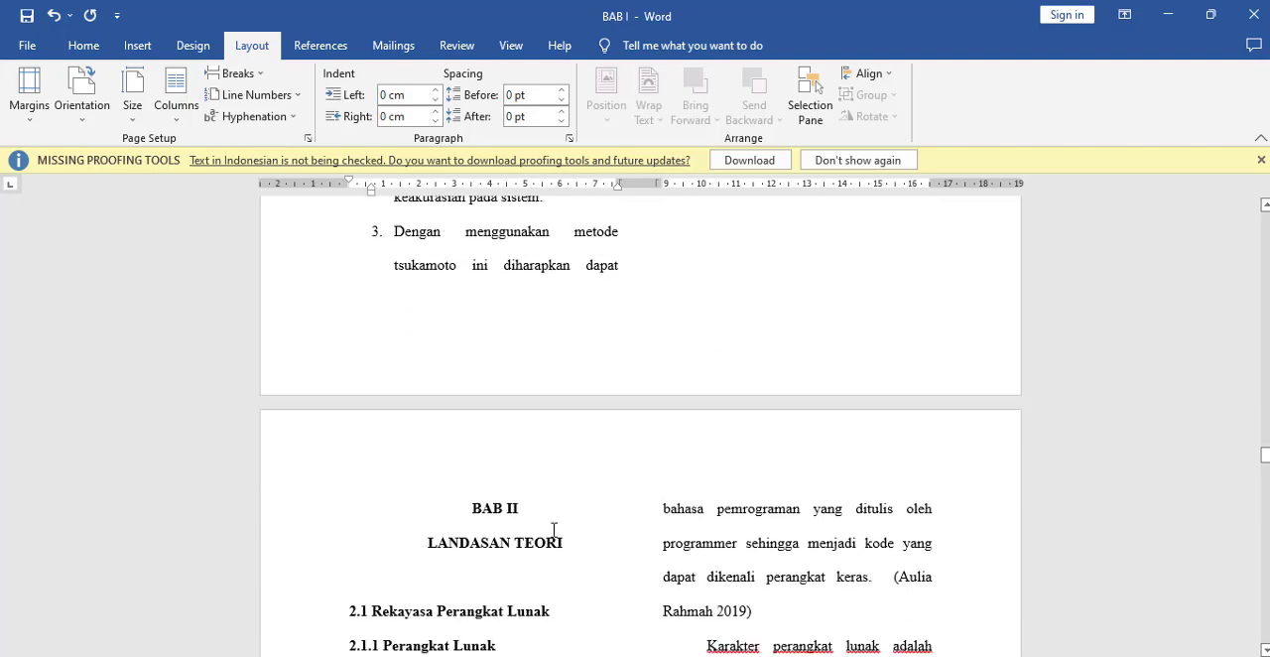
scroll(474, 476, "down", 20)
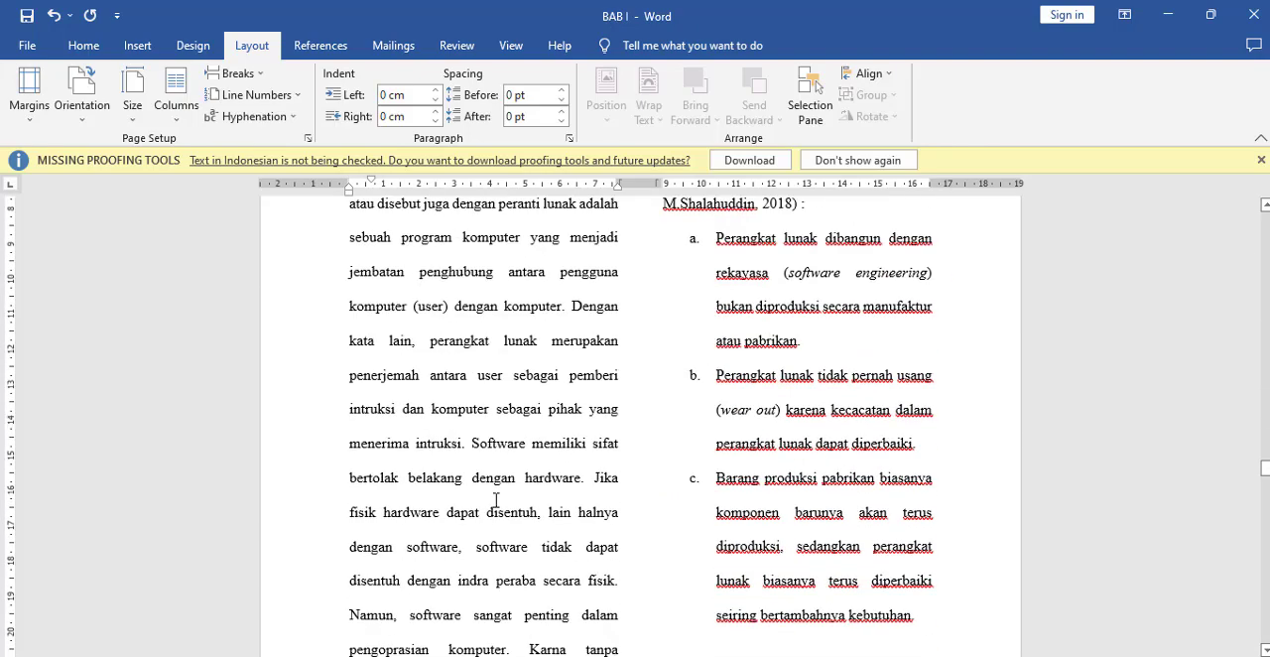
scroll(501, 505, "down", 20)
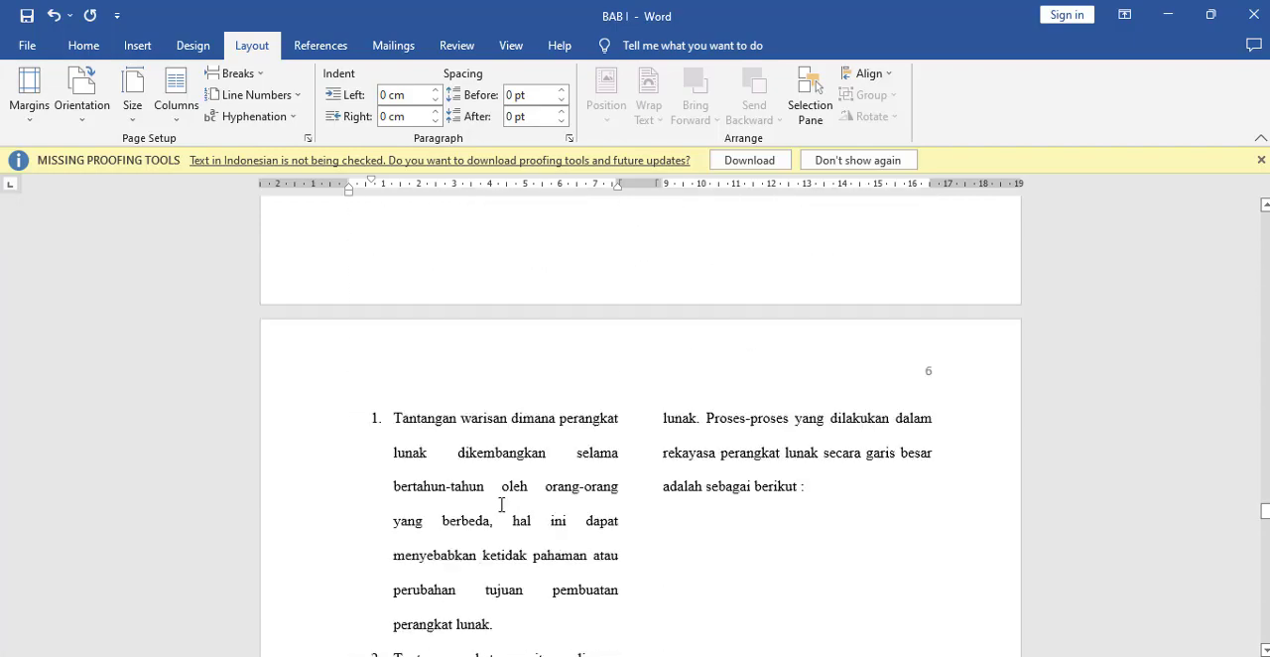
scroll(502, 505, "down", 4)
scroll(502, 505, "up", 7)
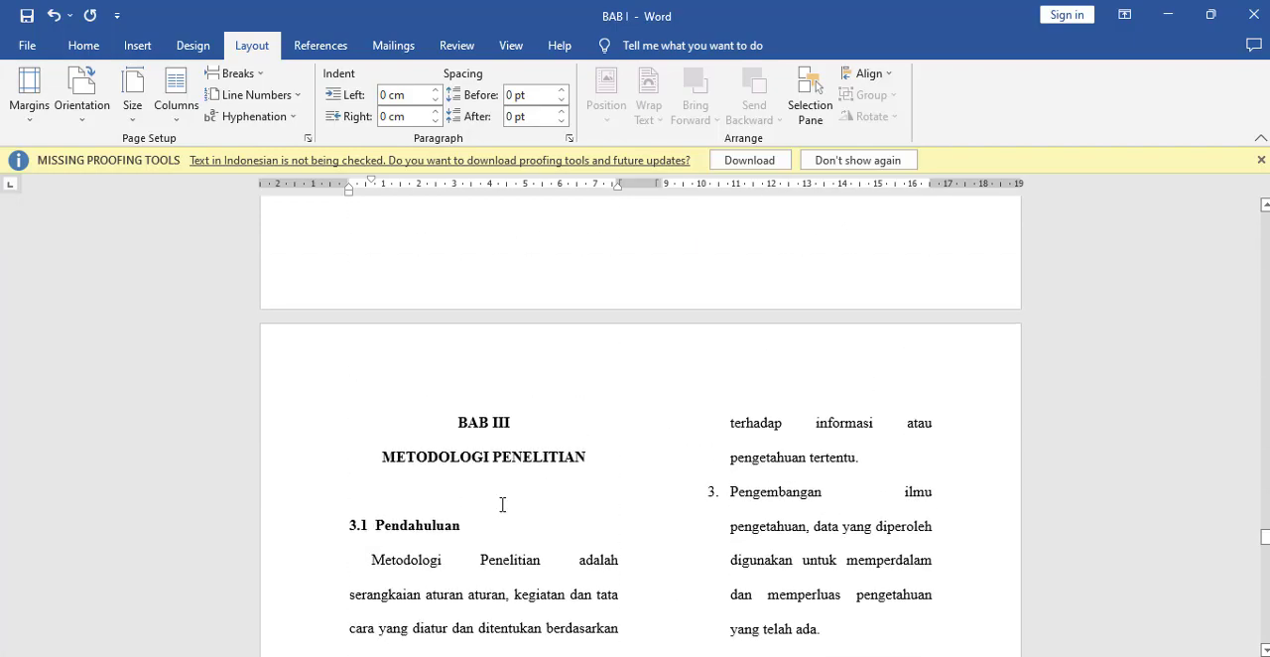
scroll(503, 505, "down", 8)
scroll(502, 506, "up", 15)
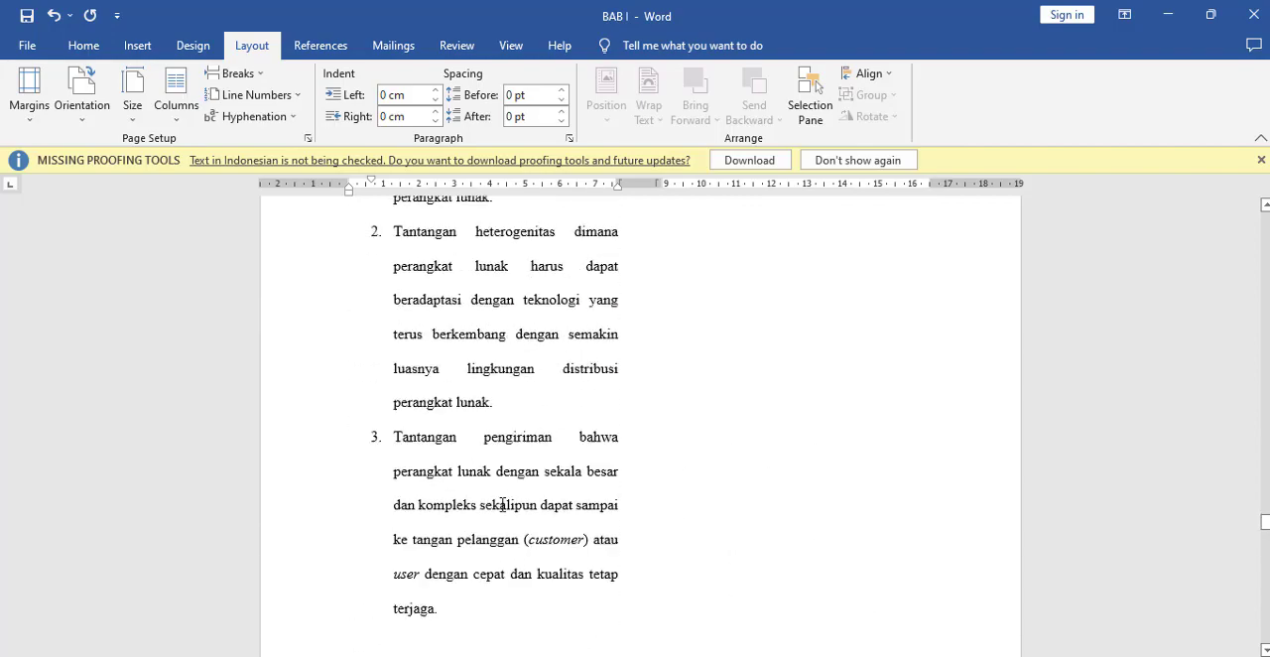
scroll(504, 506, "down", 20)
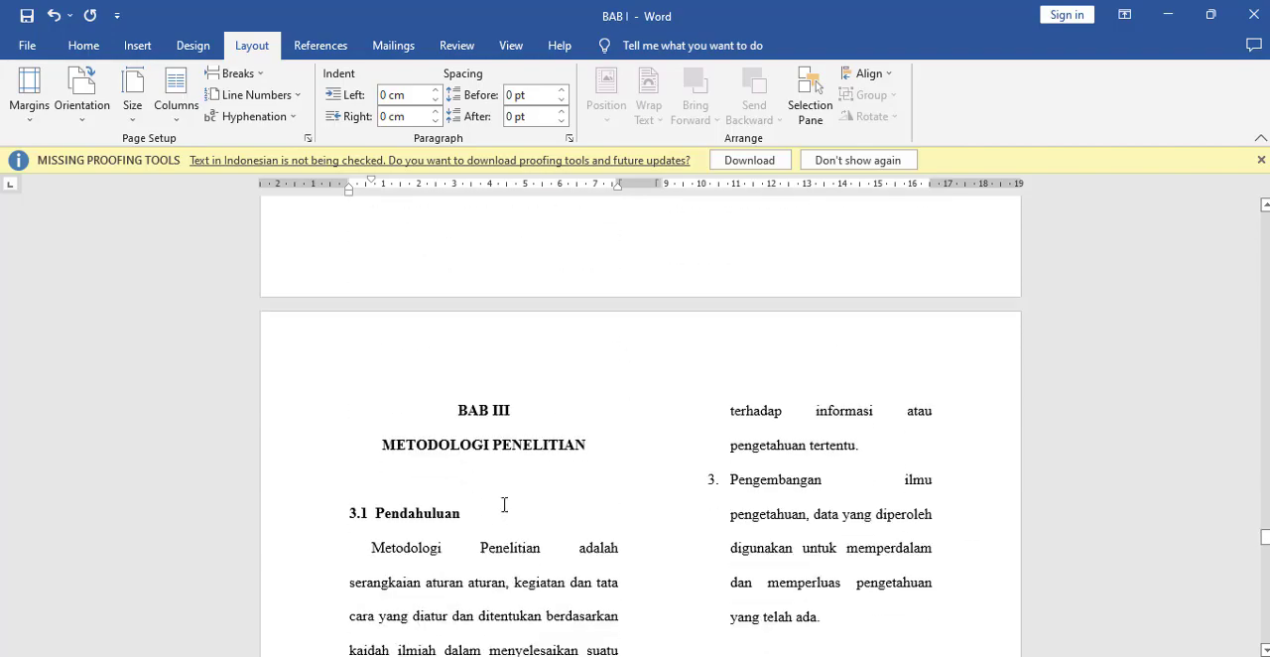
scroll(502, 506, "down", 4)
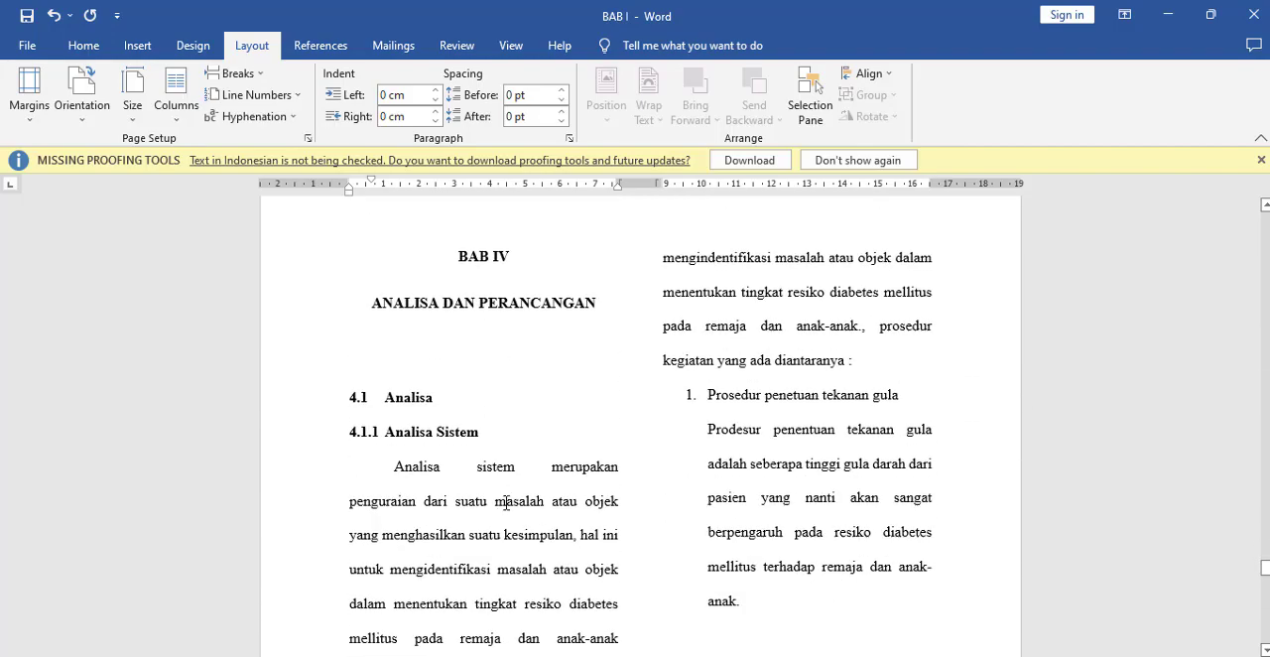
Step: Apply the One column preset from this point forward, starting at the "BAB IV" title
left_click(455, 242)
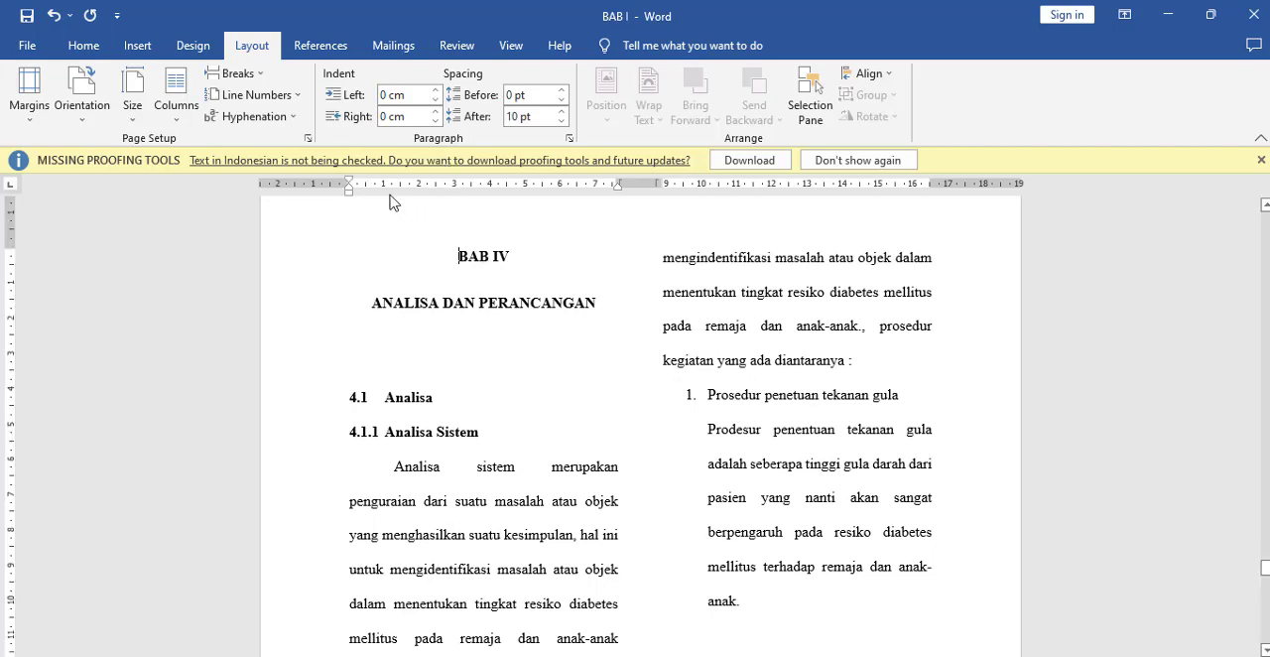
left_click(175, 124)
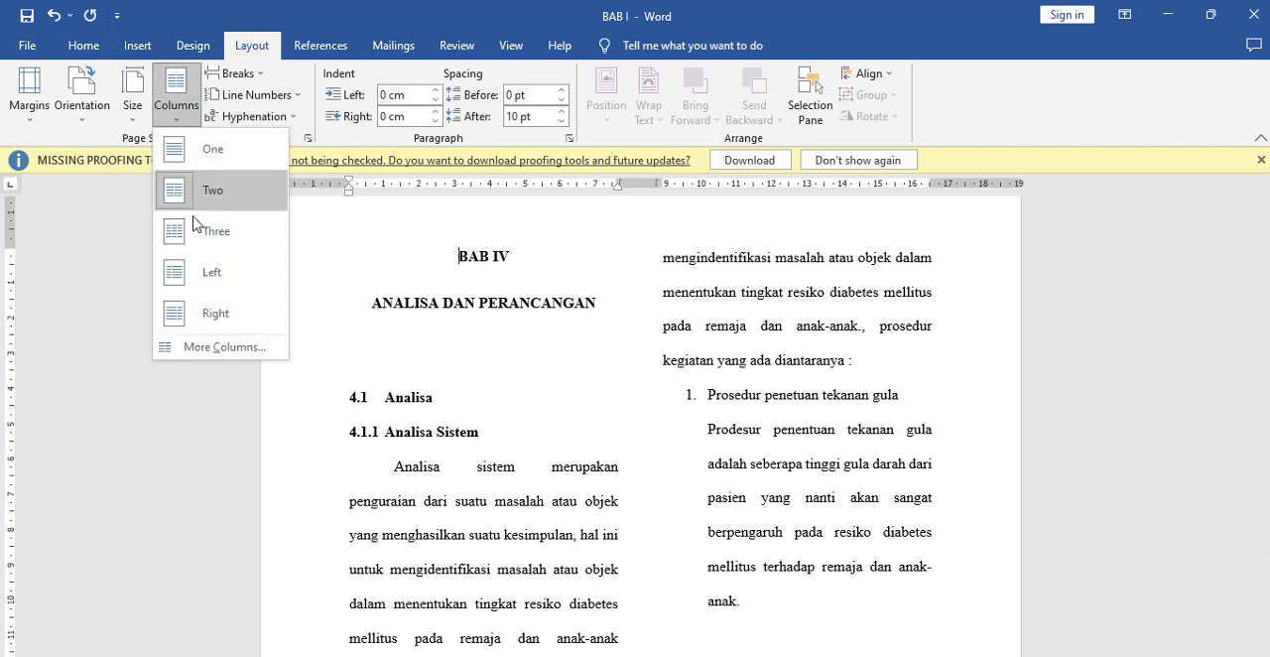
left_click(231, 349)
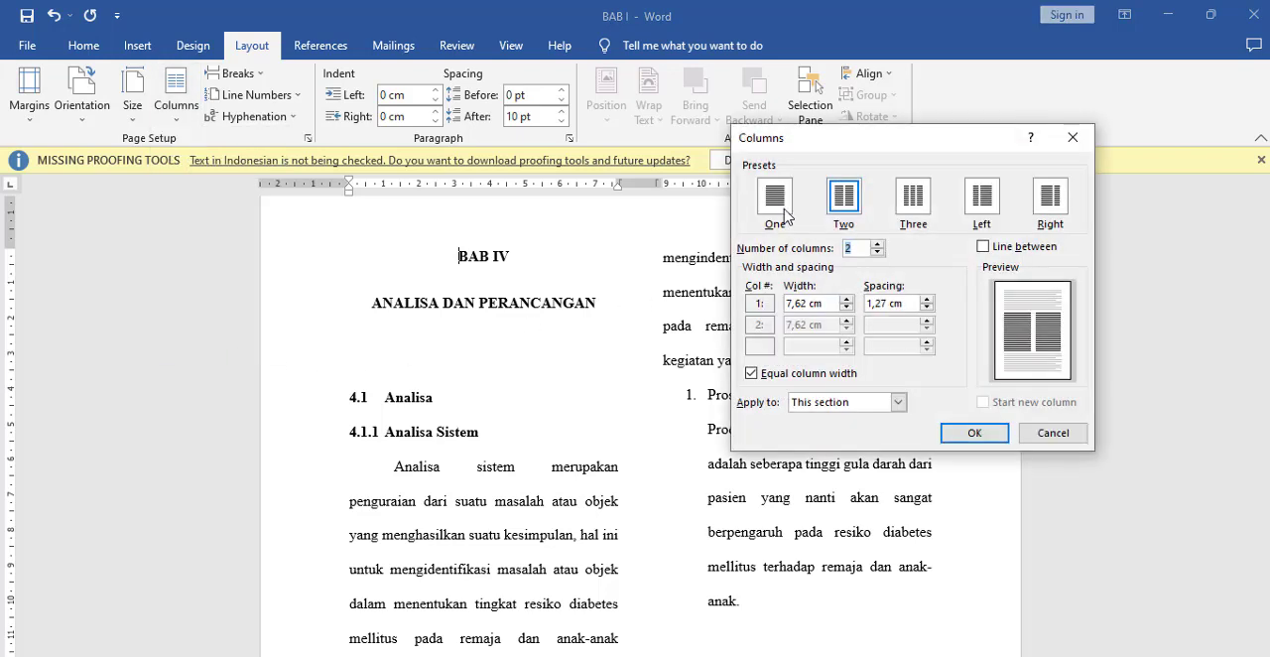
left_click(784, 204)
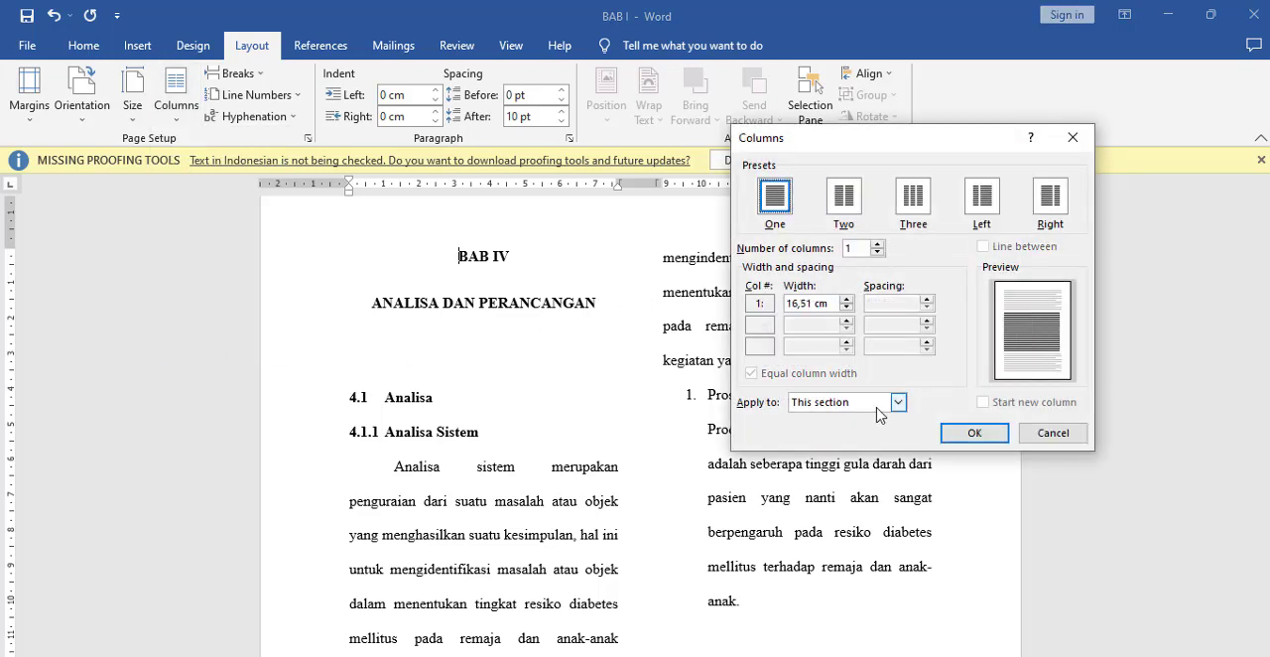
left_click(878, 407)
left_click(869, 431)
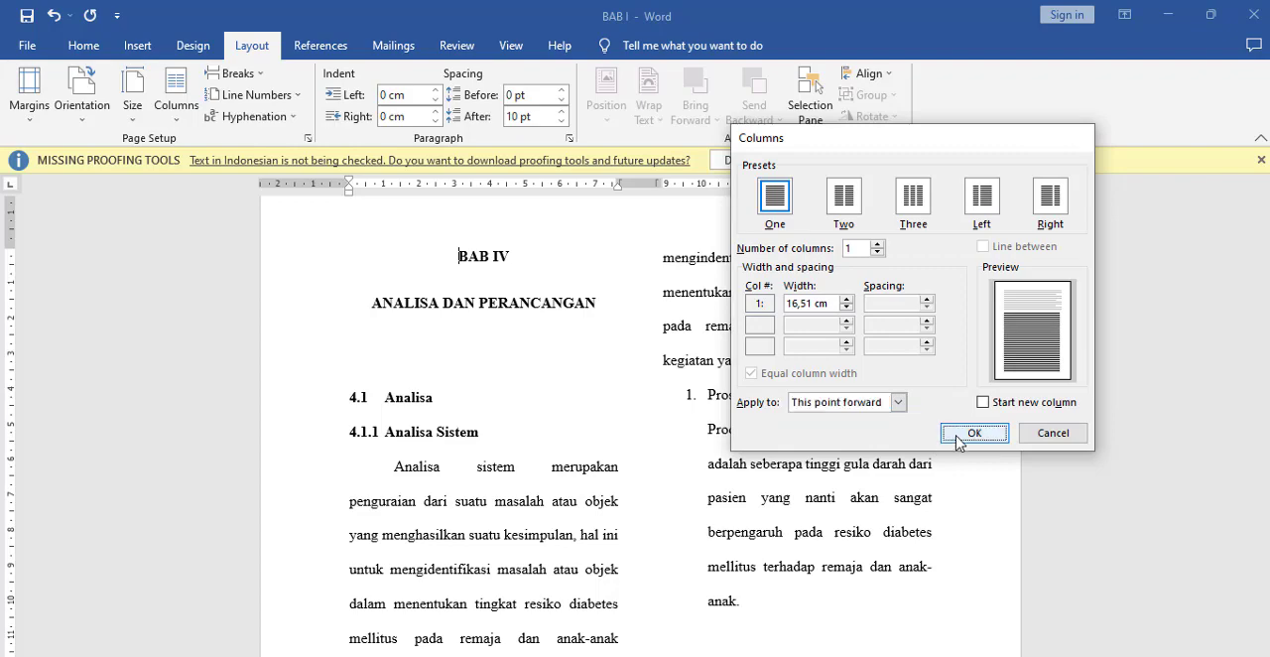
left_click(973, 433)
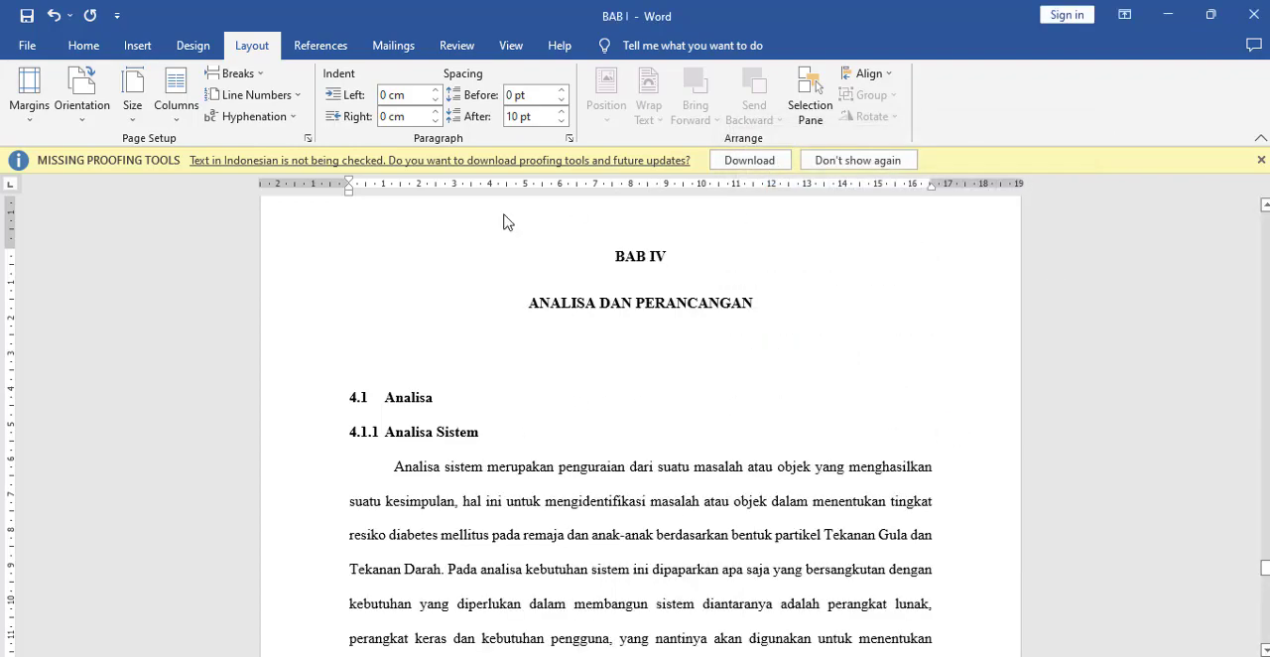
Step: Check the column layout after the BAB IV title and back through the BAB III and BAB II pages
scroll(614, 338, "down", 10)
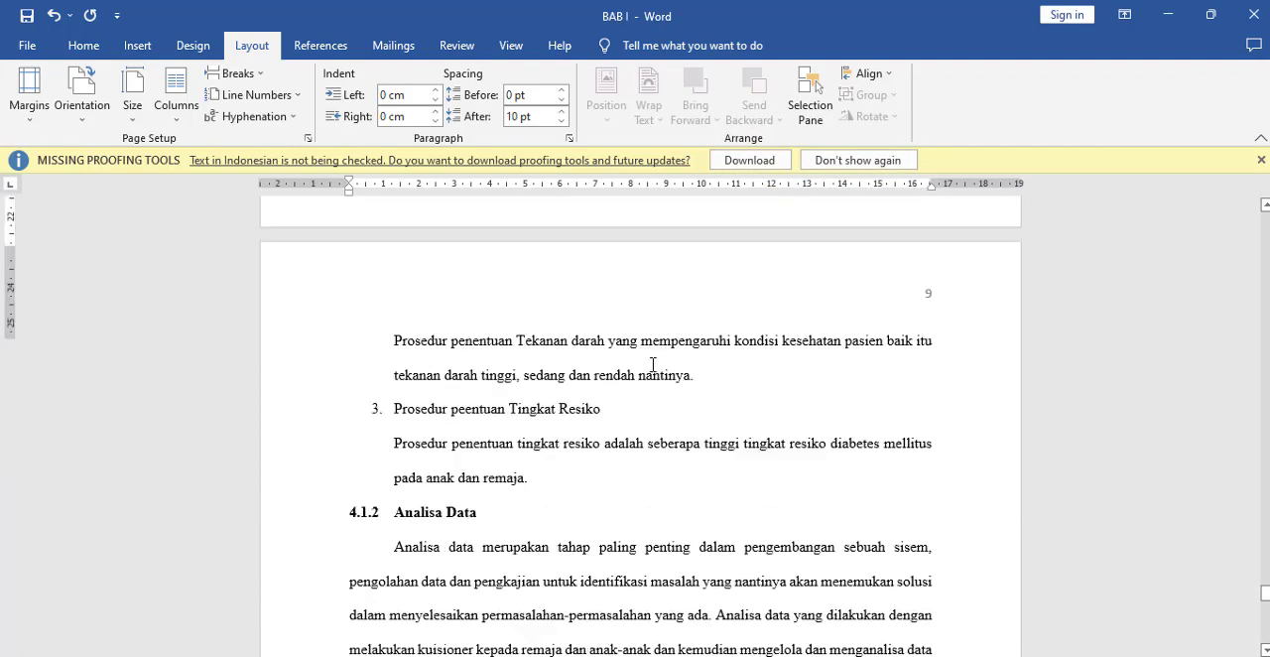
scroll(642, 368, "up", 6)
scroll(641, 369, "up", 15)
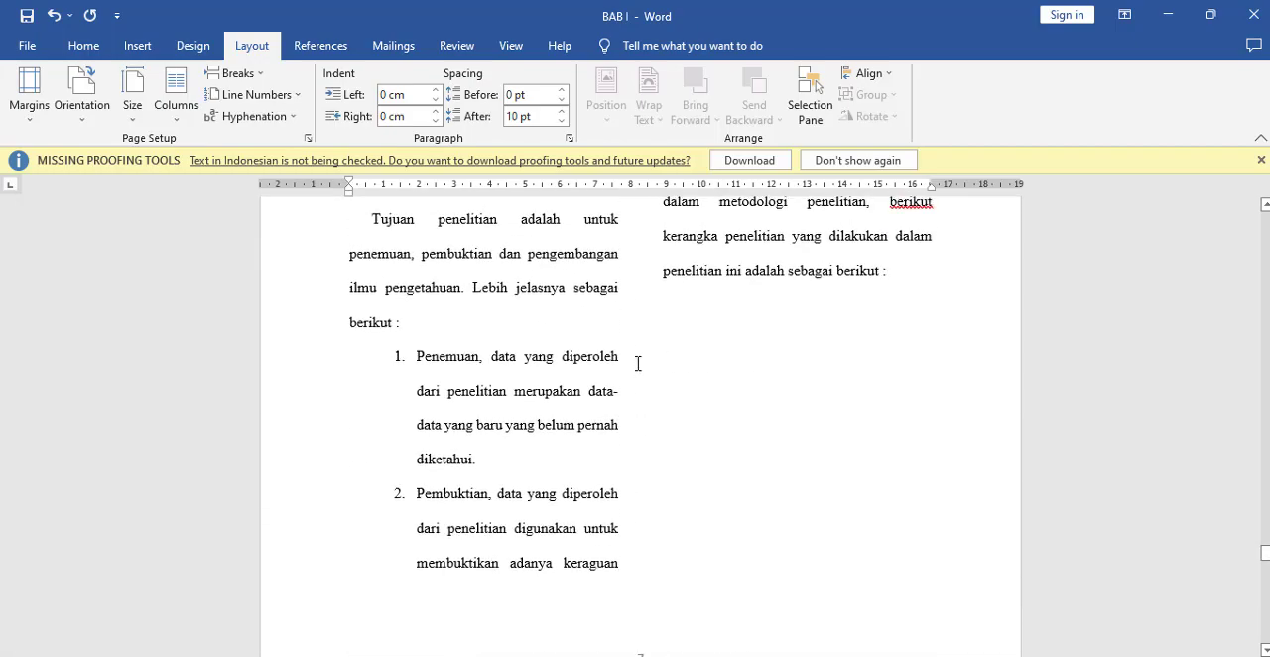
scroll(636, 363, "up", 15)
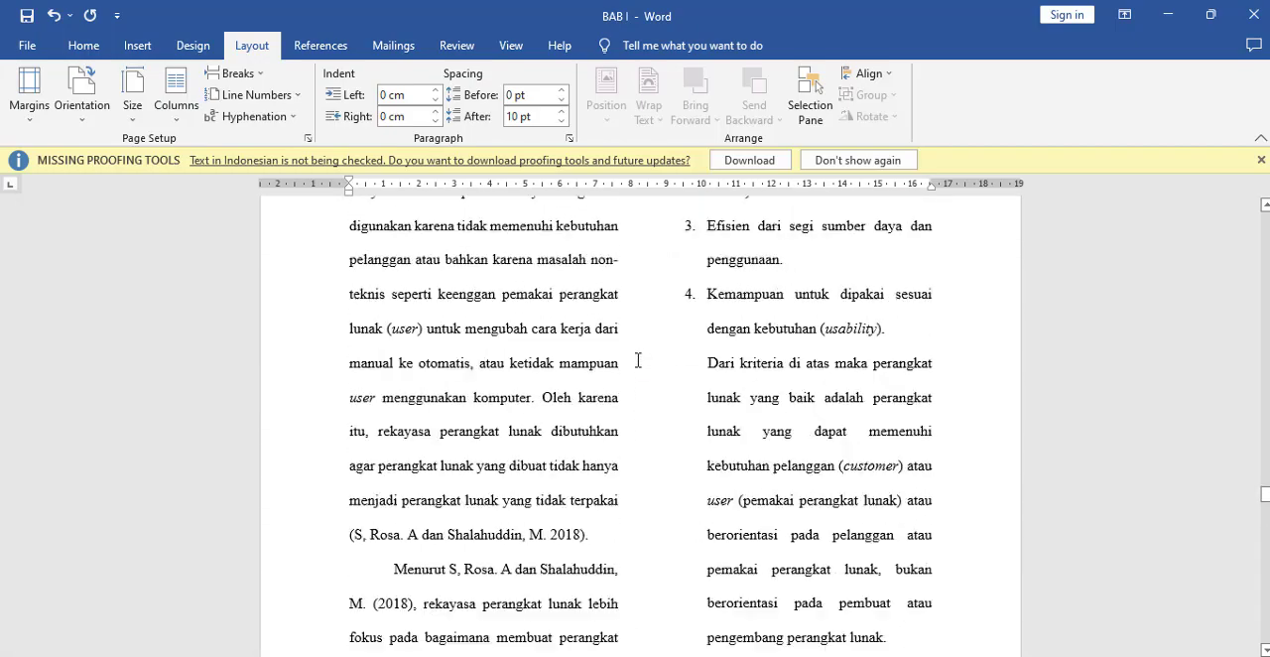
scroll(641, 368, "up", 3)
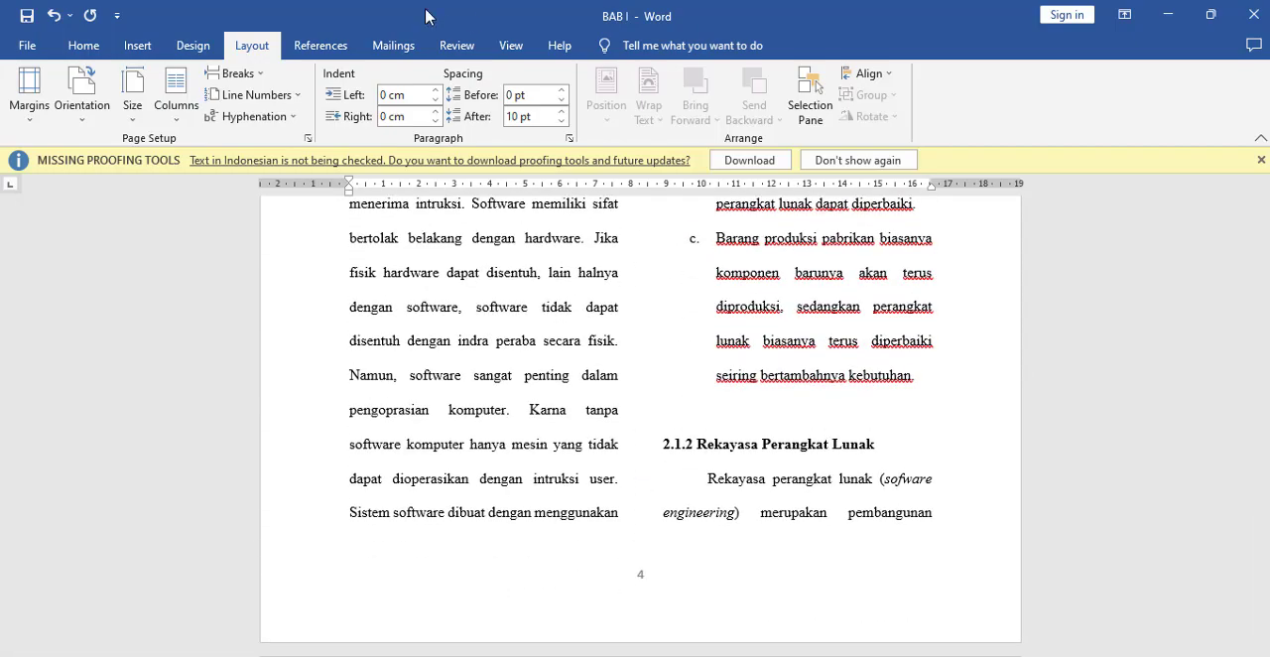